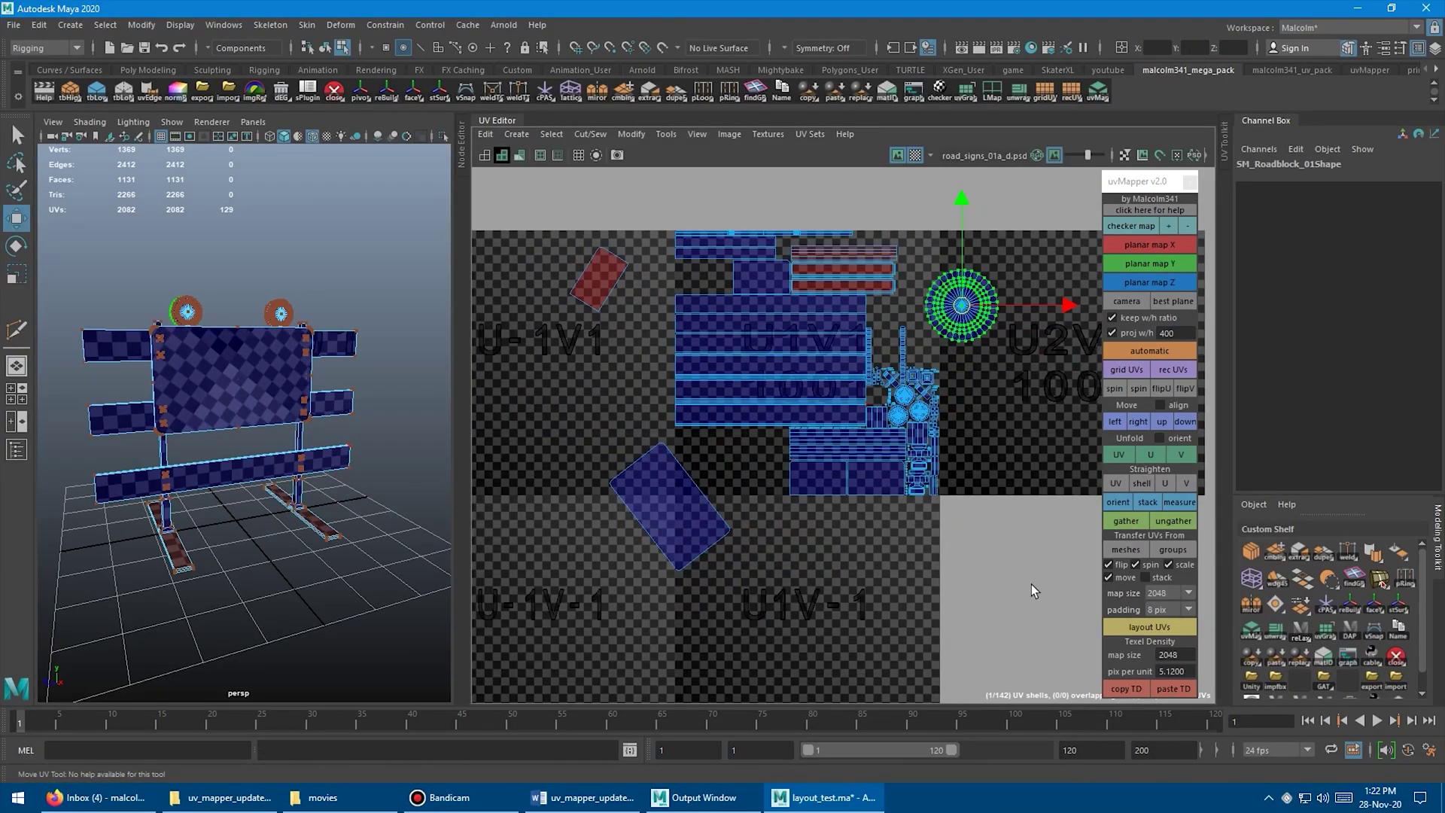
# Step: Pack the roadblock's UV shells into the 0-1 tile, then lay out its lightmap UV shells
pyautogui.keyDown('alt'); pyautogui.moveTo(816, 371); pyautogui.dragTo(779, 378, button='middle'); pyautogui.keyUp('alt')
pyautogui.click(1123, 626)
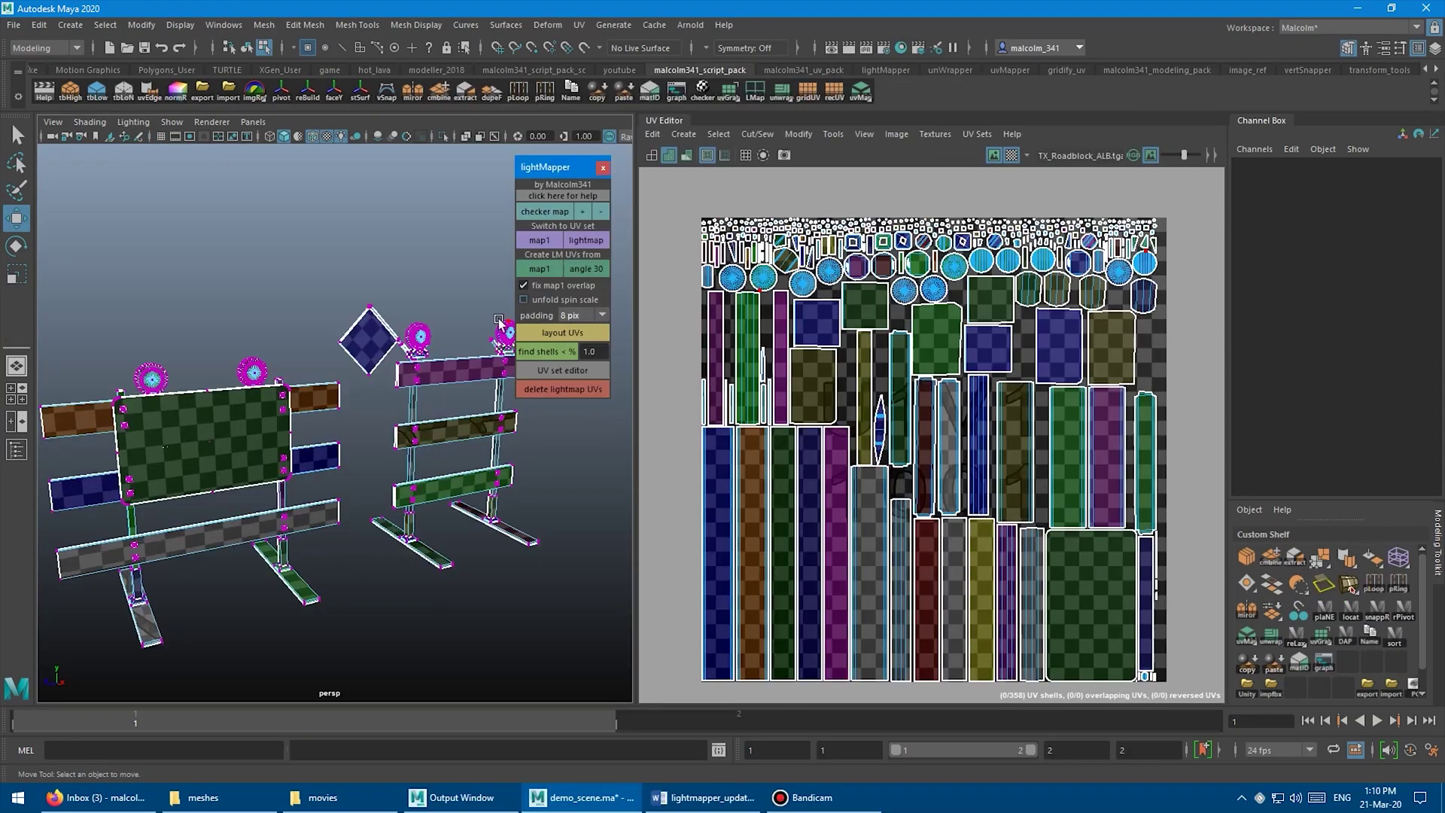
pyautogui.click(499, 322)
pyautogui.keyDown('alt'); pyautogui.moveTo(421, 421); pyautogui.dragTo(573, 437); pyautogui.keyUp('alt')
pyautogui.press('r')
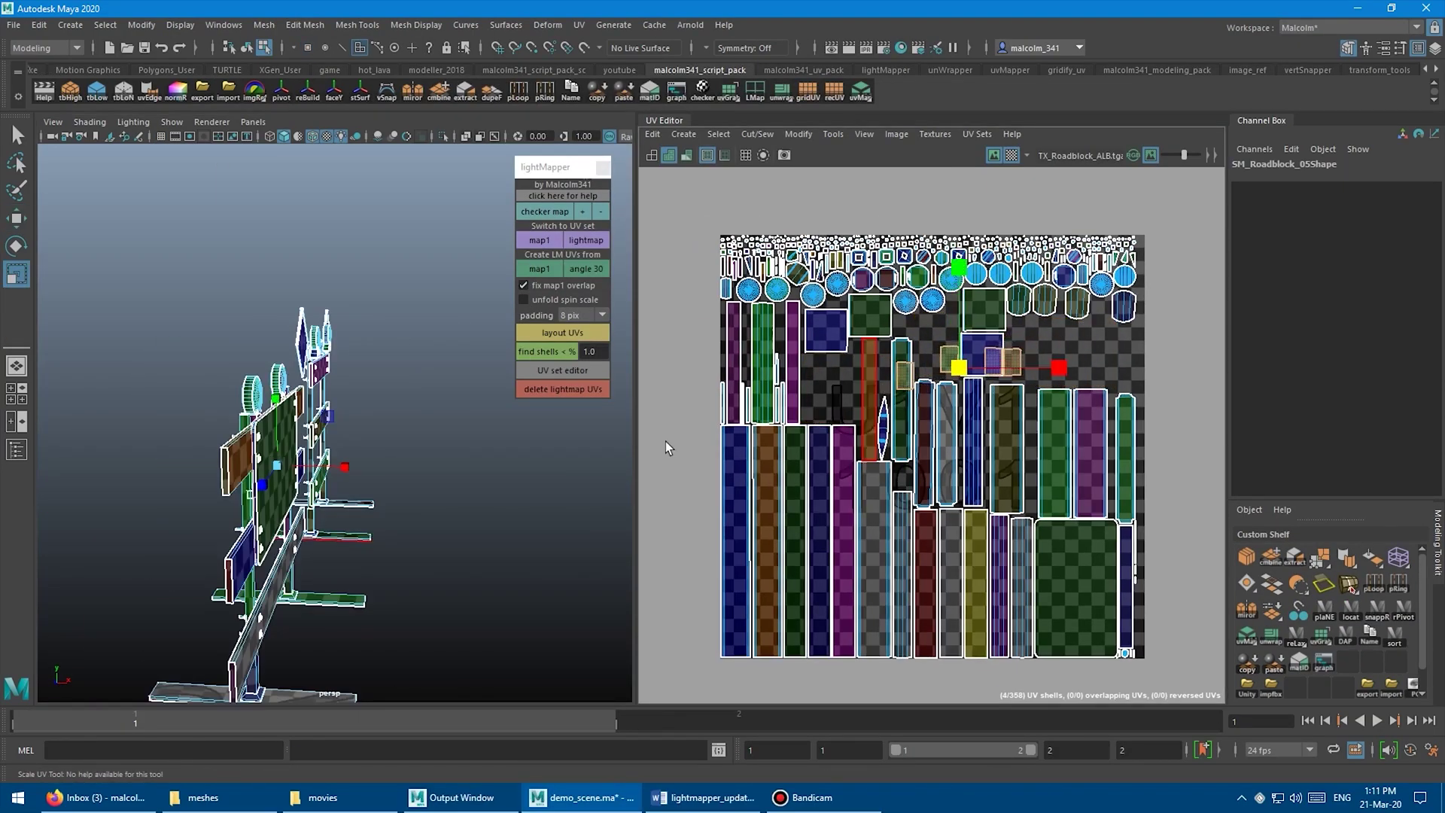
pyautogui.keyDown('alt'); pyautogui.moveTo(527, 392); pyautogui.dragTo(342, 307); pyautogui.keyUp('alt')
pyautogui.click(575, 332)
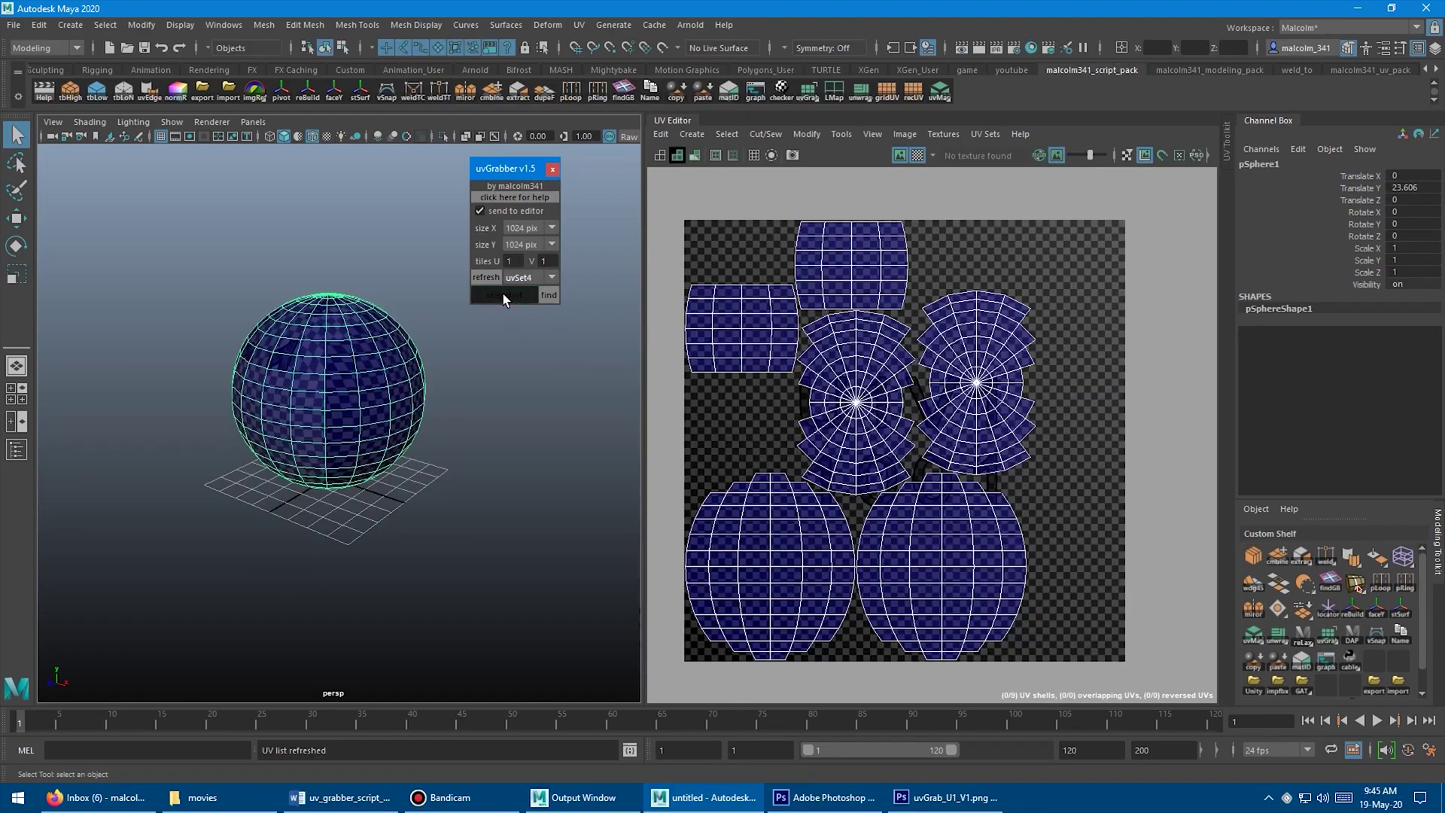
# Step: Send a uvGrabber snapshot of the UVs to Photoshop and fit the image to the window
pyautogui.click(503, 293)
pyautogui.click(753, 309)
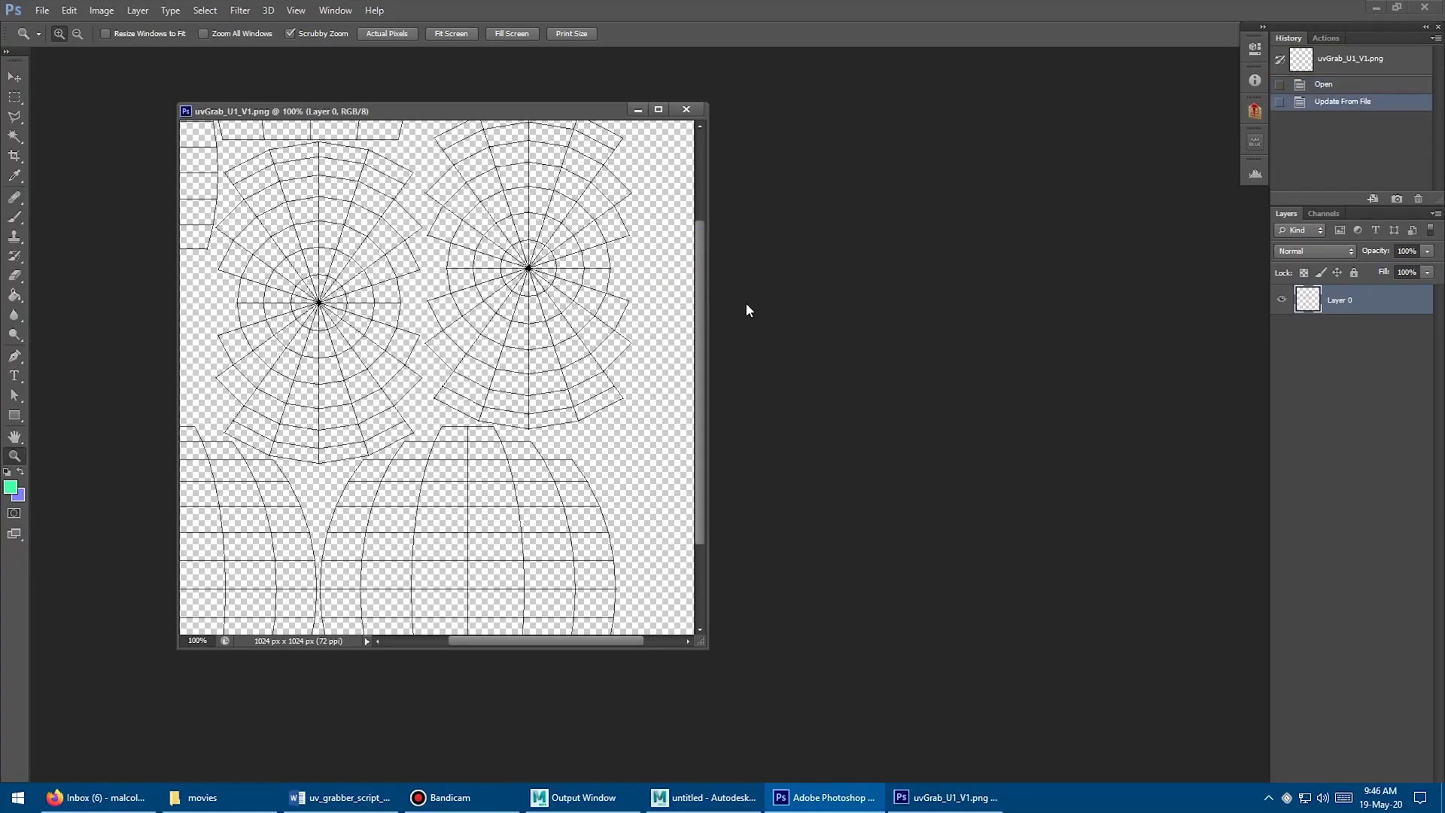
pyautogui.keyDown('alt'); pyautogui.click(428, 313); pyautogui.keyUp('alt')
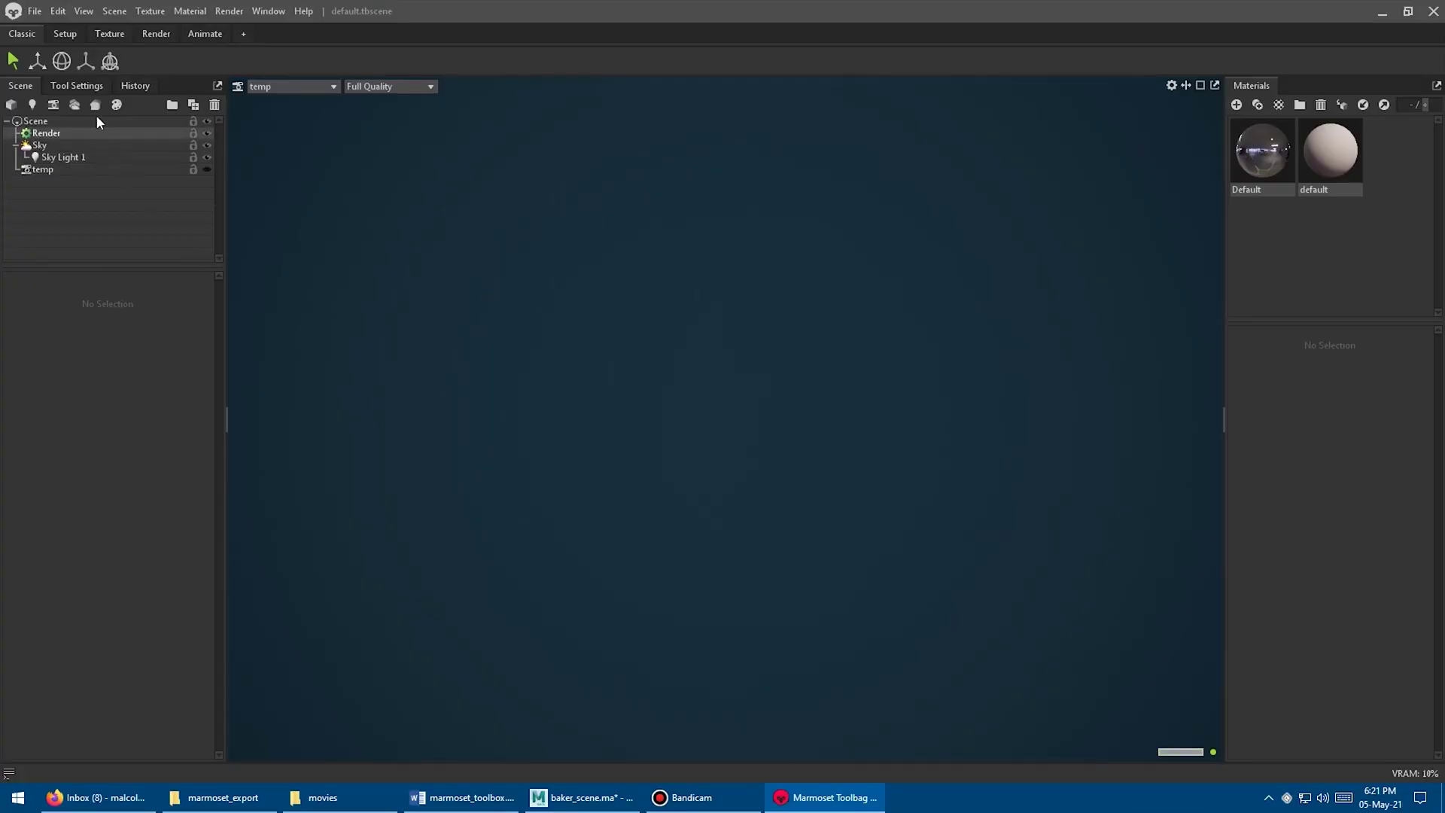
# Step: Load the exported mesh into a new bake project, make standardSurface1 default, and delete unused materials
pyautogui.click(96, 105)
pyautogui.click(30, 397)
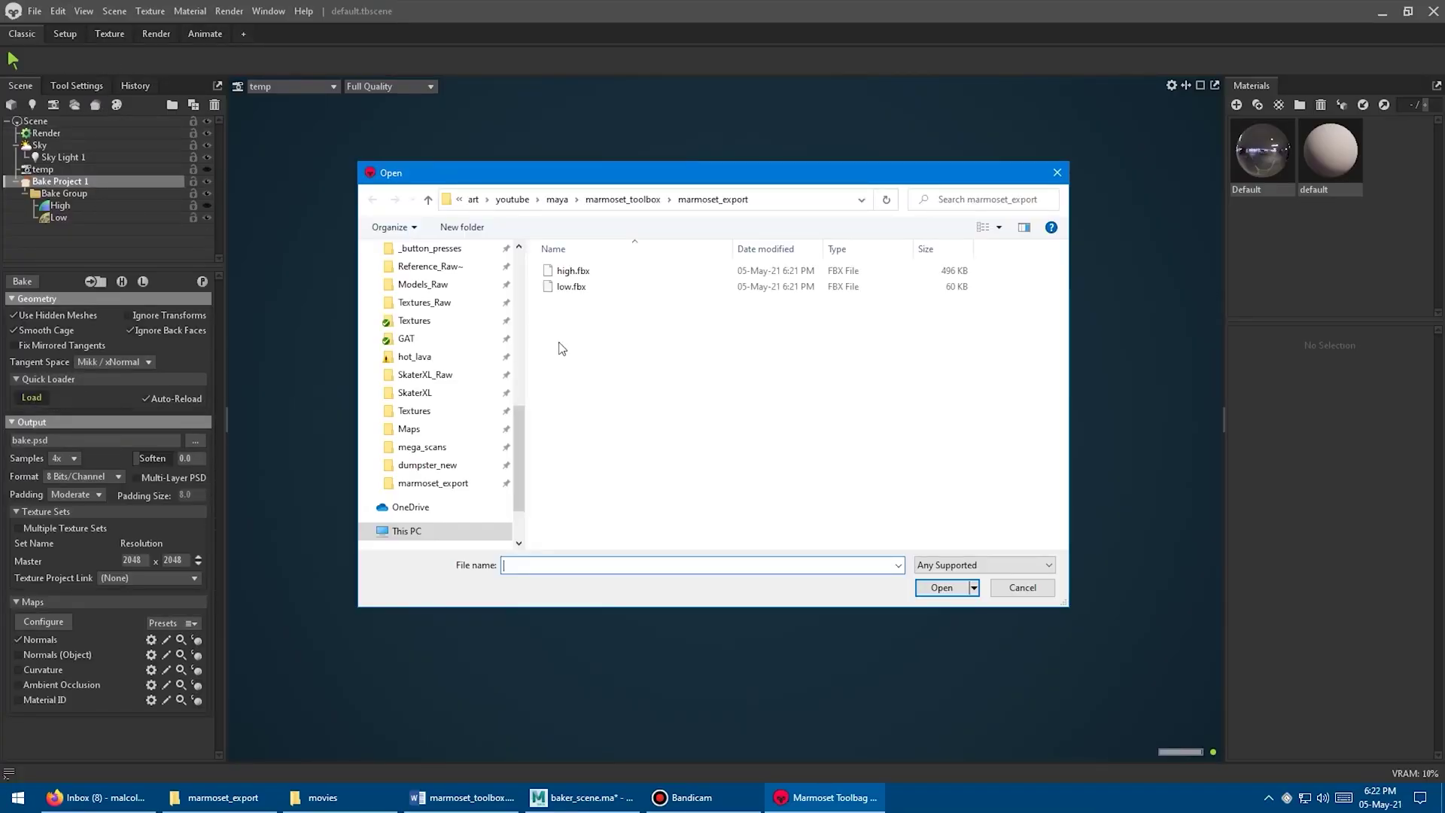
pyautogui.doubleClick(557, 273)
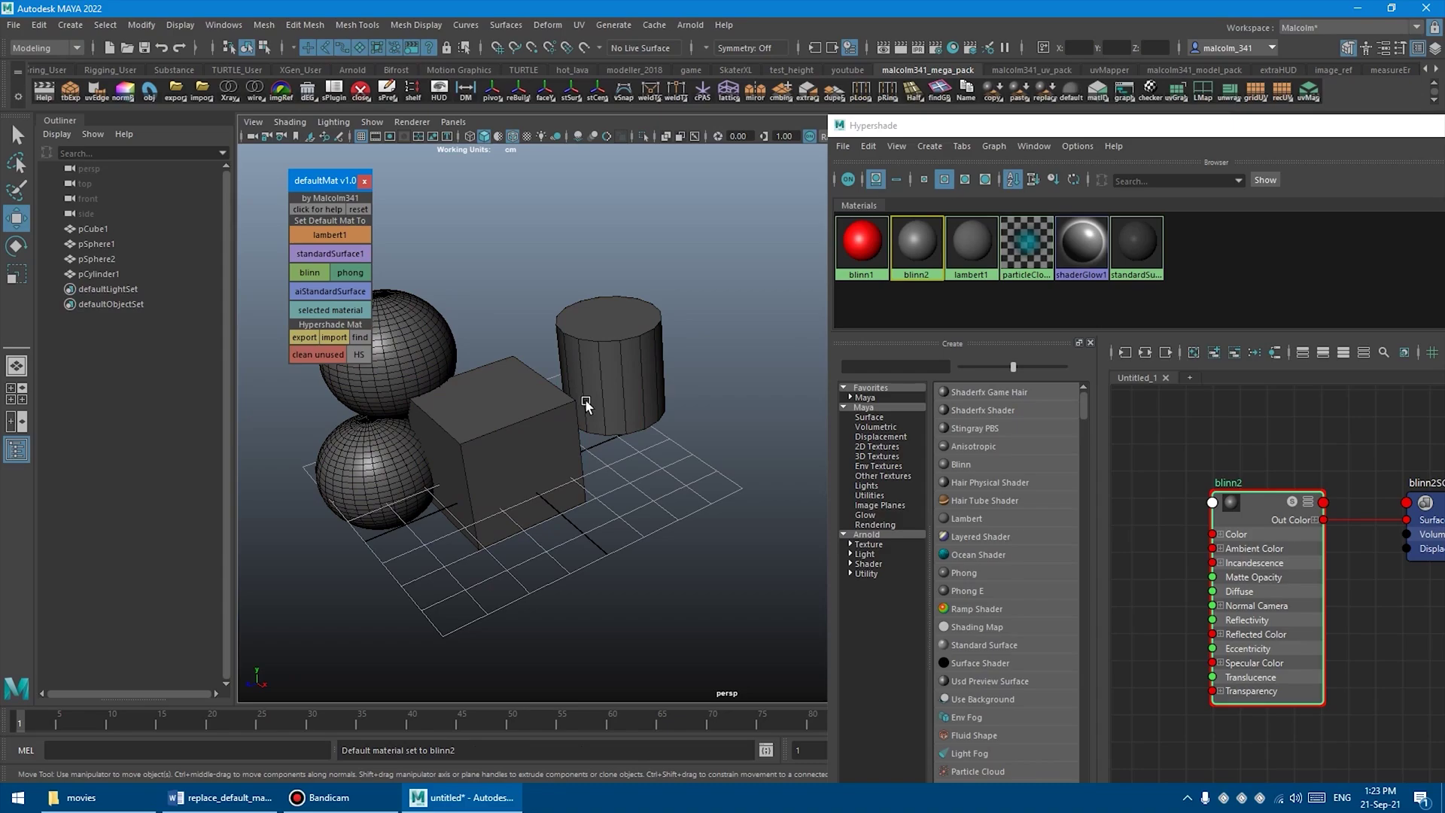
pyautogui.click(330, 254)
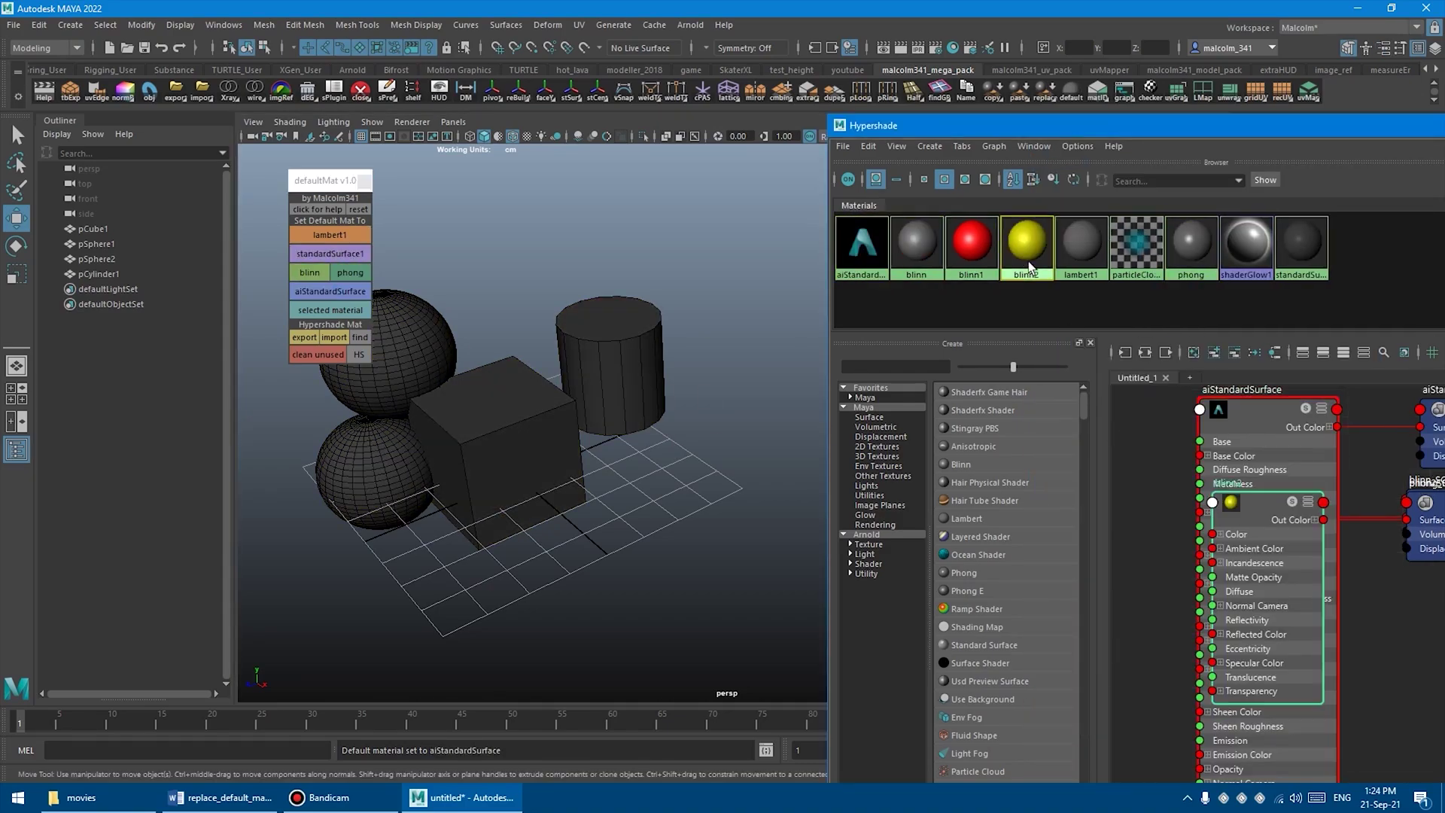
pyautogui.click(316, 355)
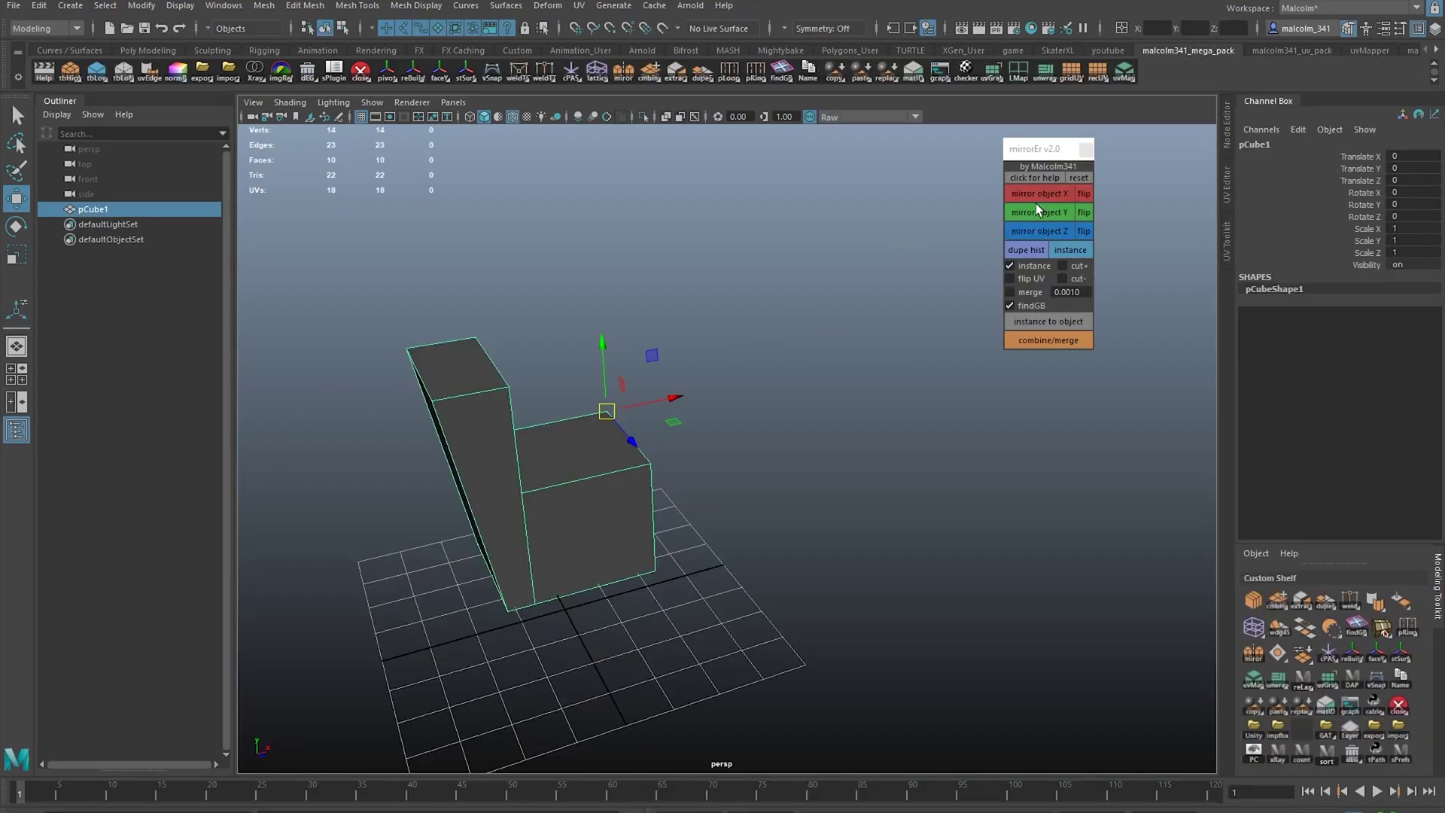
# Step: Mirror the block across X into a U shape and select a dotted ring of cylinder faces
pyautogui.click(1039, 194)
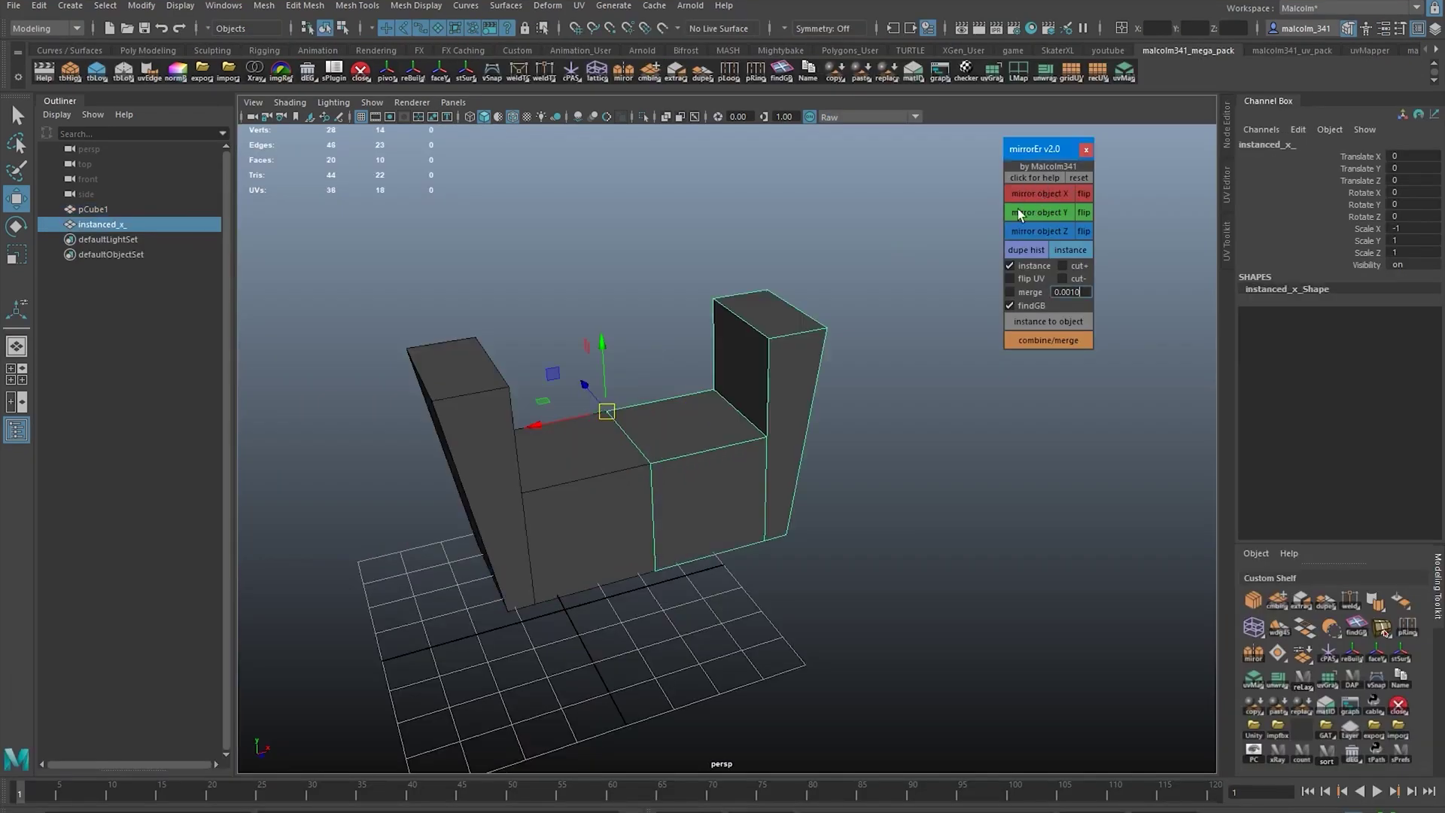
pyautogui.click(760, 297)
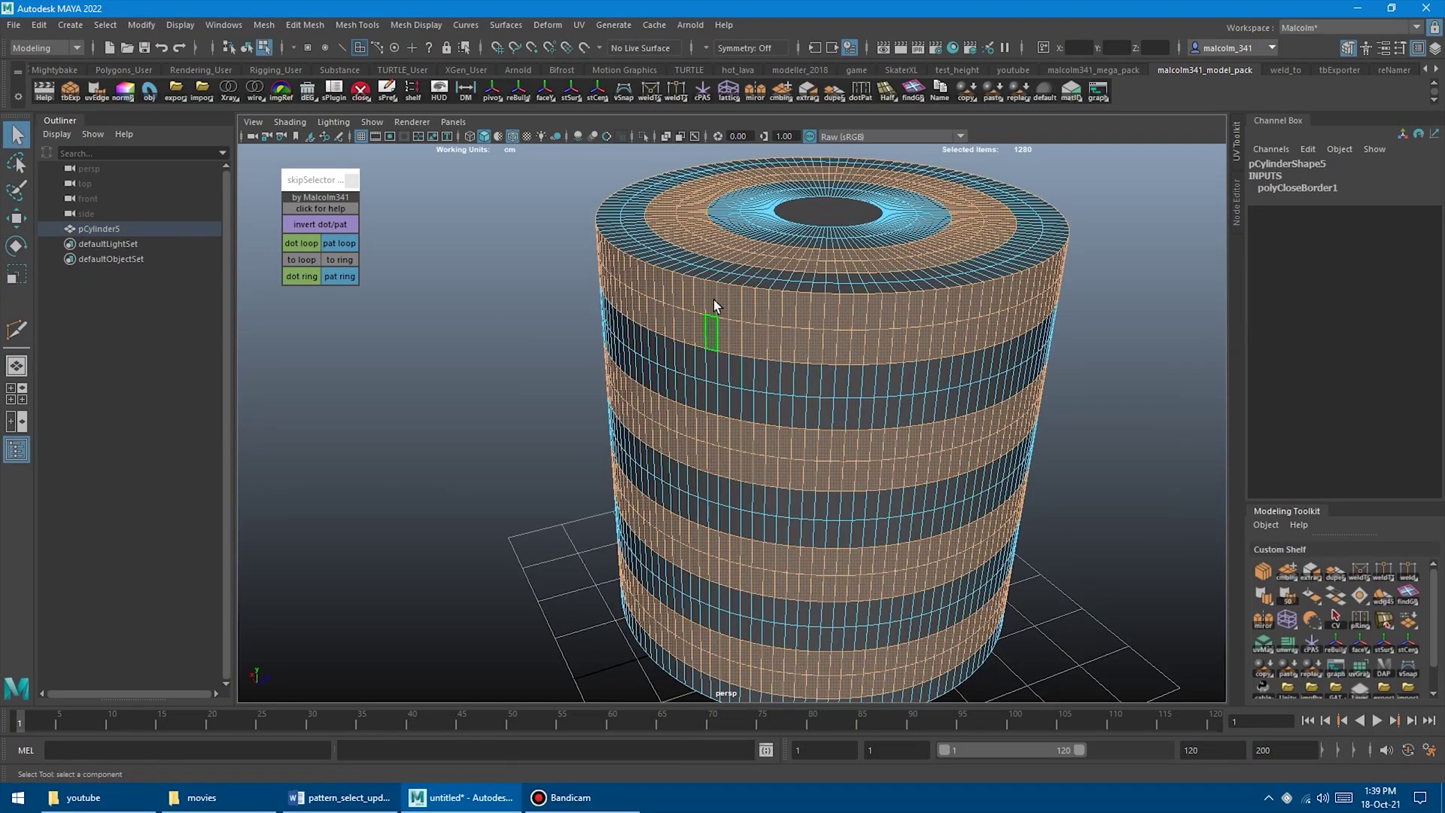
pyautogui.click(714, 300)
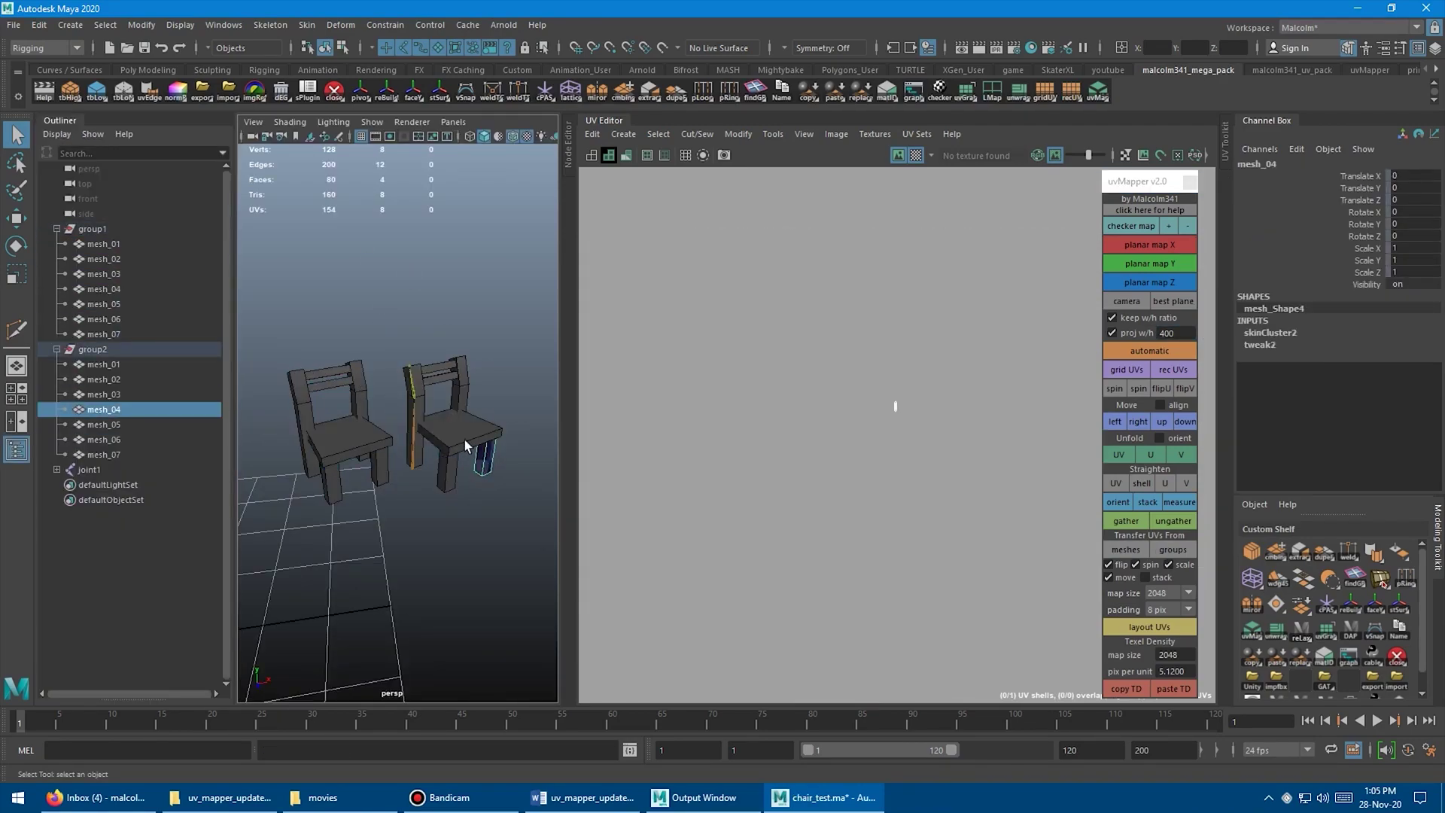
# Step: Reparent mesh_07 under mesh_05 in group2, the right-hand chair
pyautogui.moveTo(103, 244); pyautogui.dragTo(111, 334)
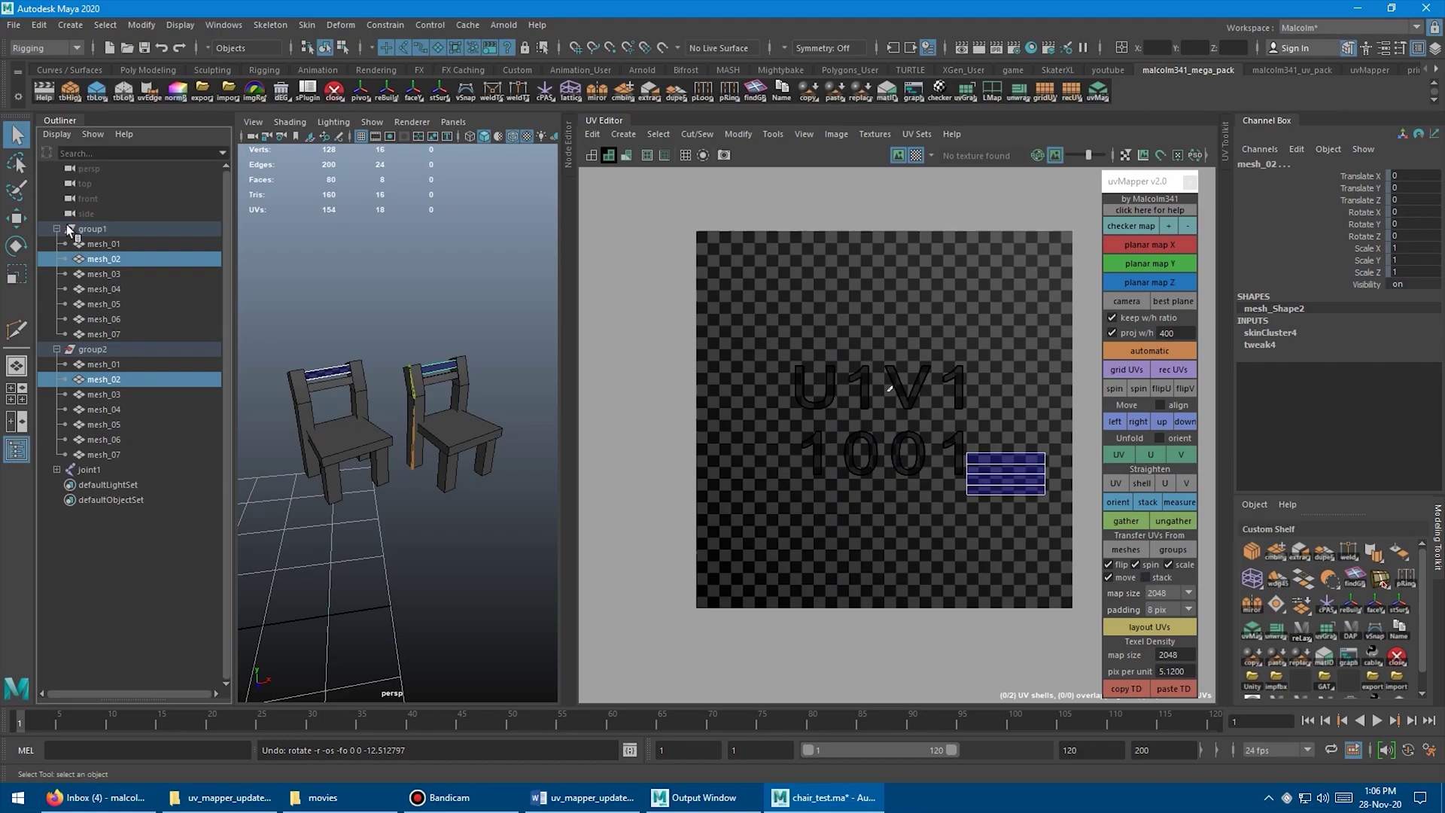
pyautogui.click(349, 340)
pyautogui.click(93, 349)
pyautogui.click(385, 366)
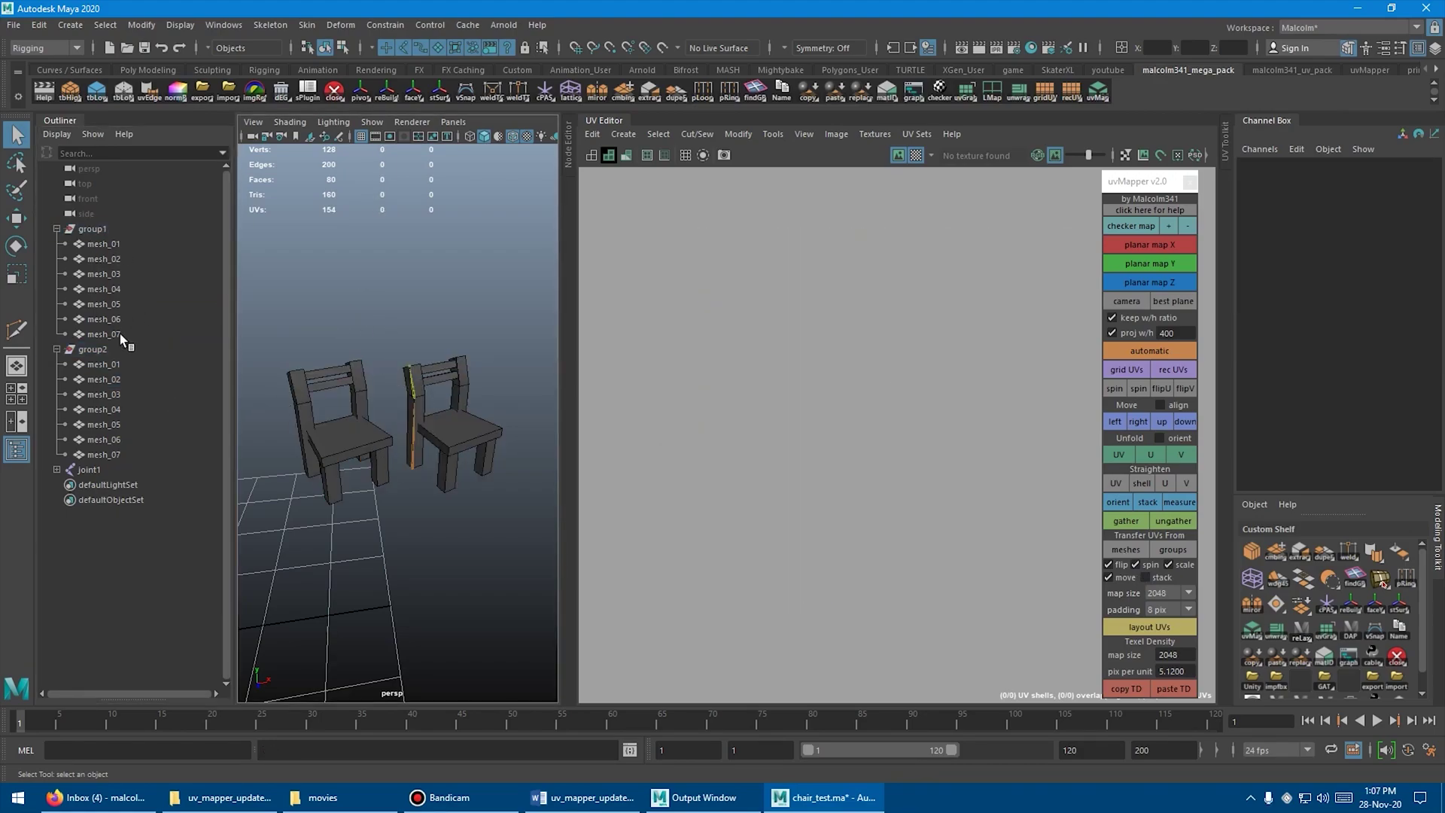
pyautogui.click(112, 244)
pyautogui.moveTo(104, 455); pyautogui.dragTo(67, 425)
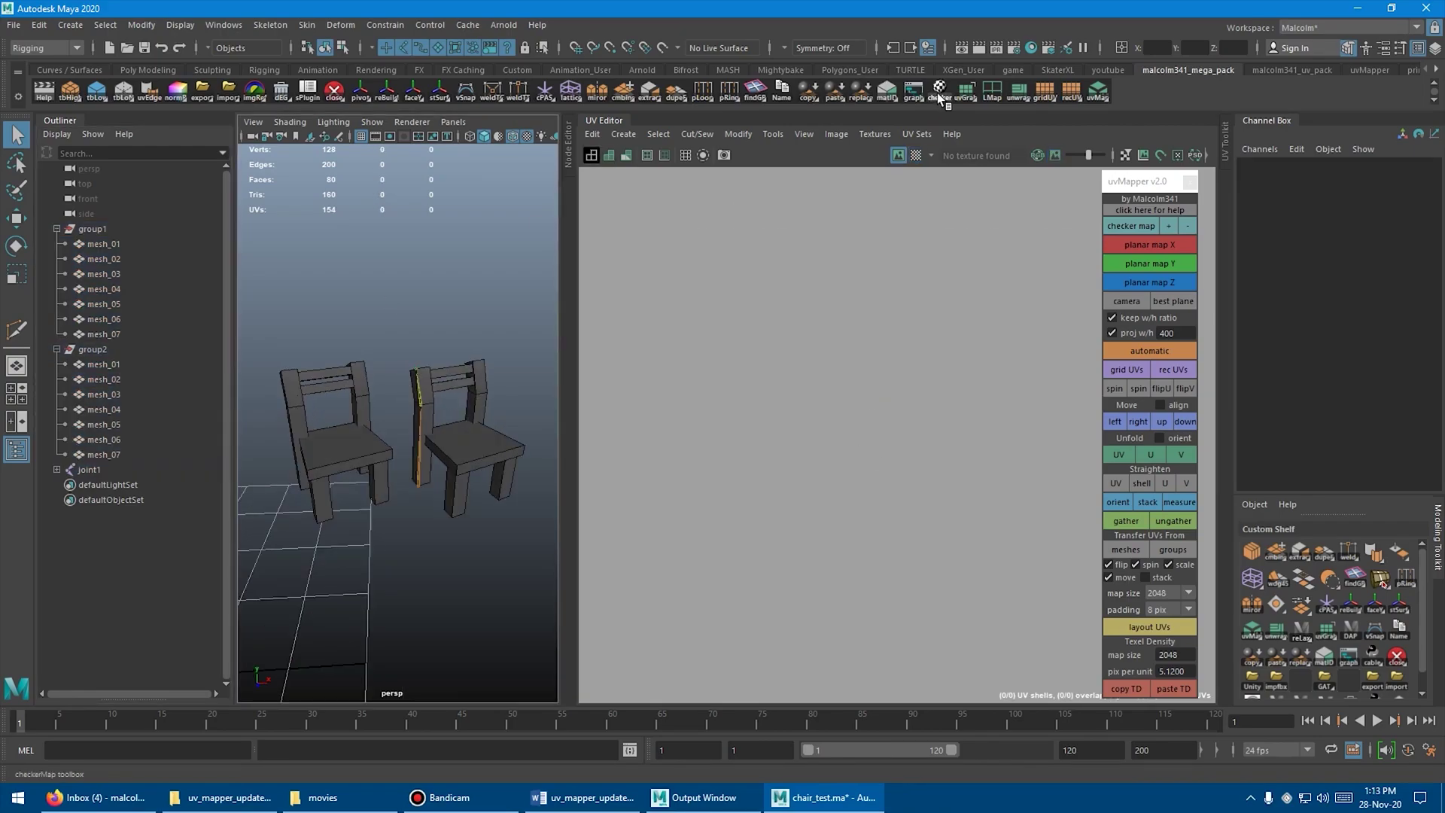
# Step: Apply a numbered checker texture to the chairs with checkerMap and select both chair groups
pyautogui.click(940, 88)
pyautogui.click(352, 244)
pyautogui.keyDown('alt'); pyautogui.moveTo(368, 244); pyautogui.dragTo(369, 410); pyautogui.keyUp('alt')
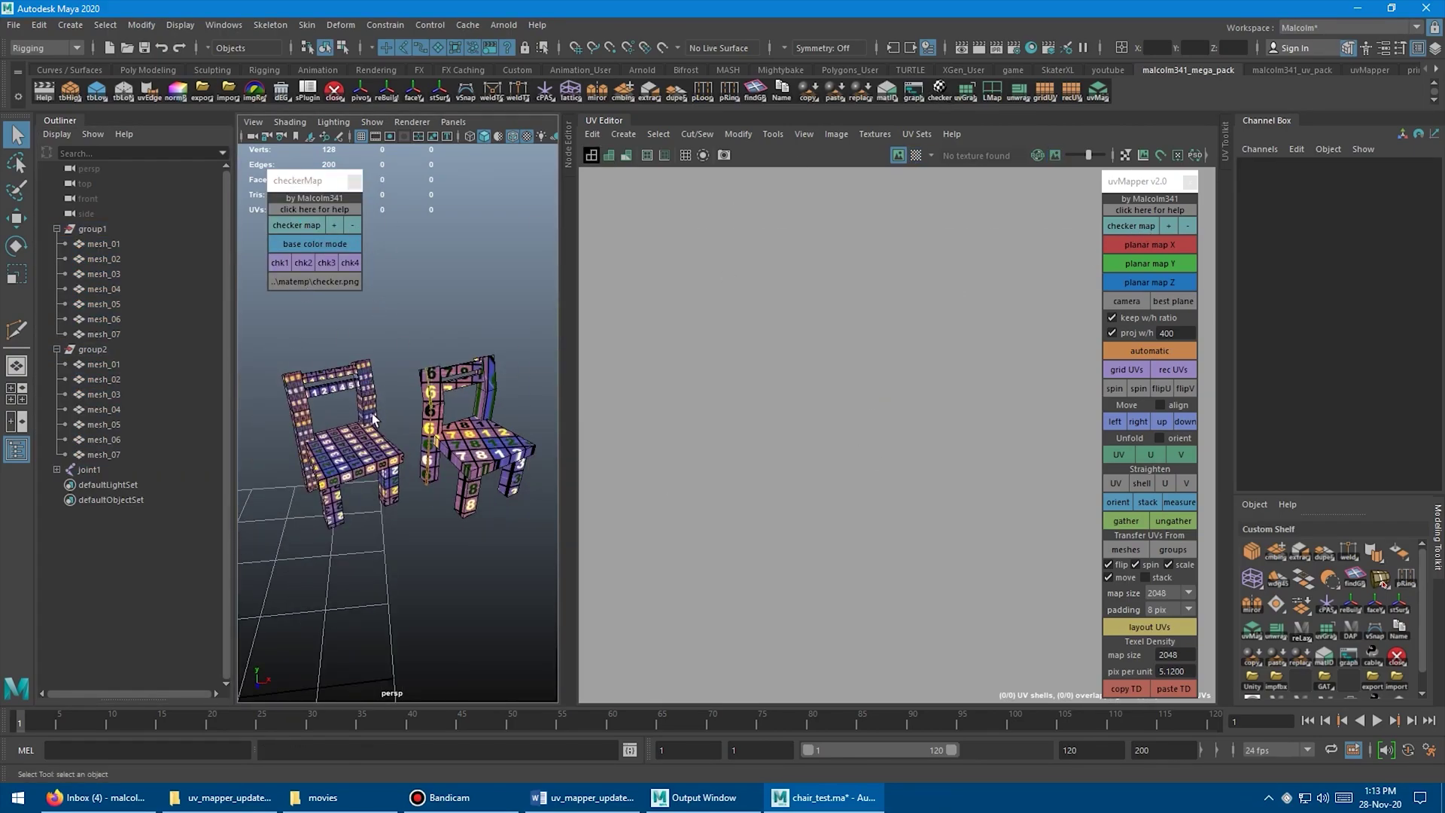
pyautogui.click(93, 349)
pyautogui.keyDown('ctrl'); pyautogui.click(93, 229); pyautogui.keyUp('ctrl')
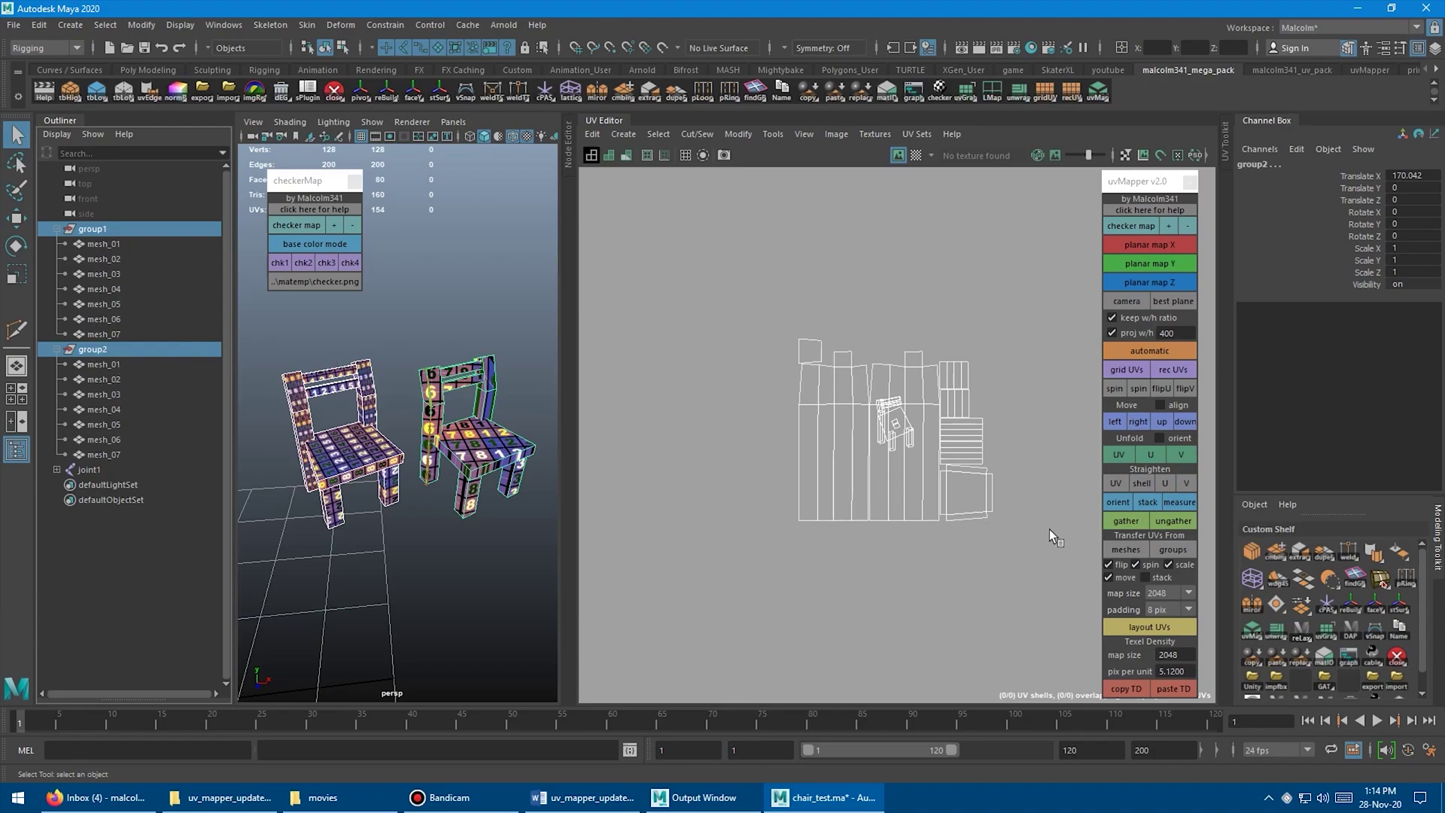
# Step: Undo the last changes and select the pSphere1 and pSphere2 primitives
pyautogui.hotkey('ctrl', 'z')
pyautogui.hotkey('ctrl', 'z')
pyautogui.hotkey('ctrl', 'z')
pyautogui.press('e')
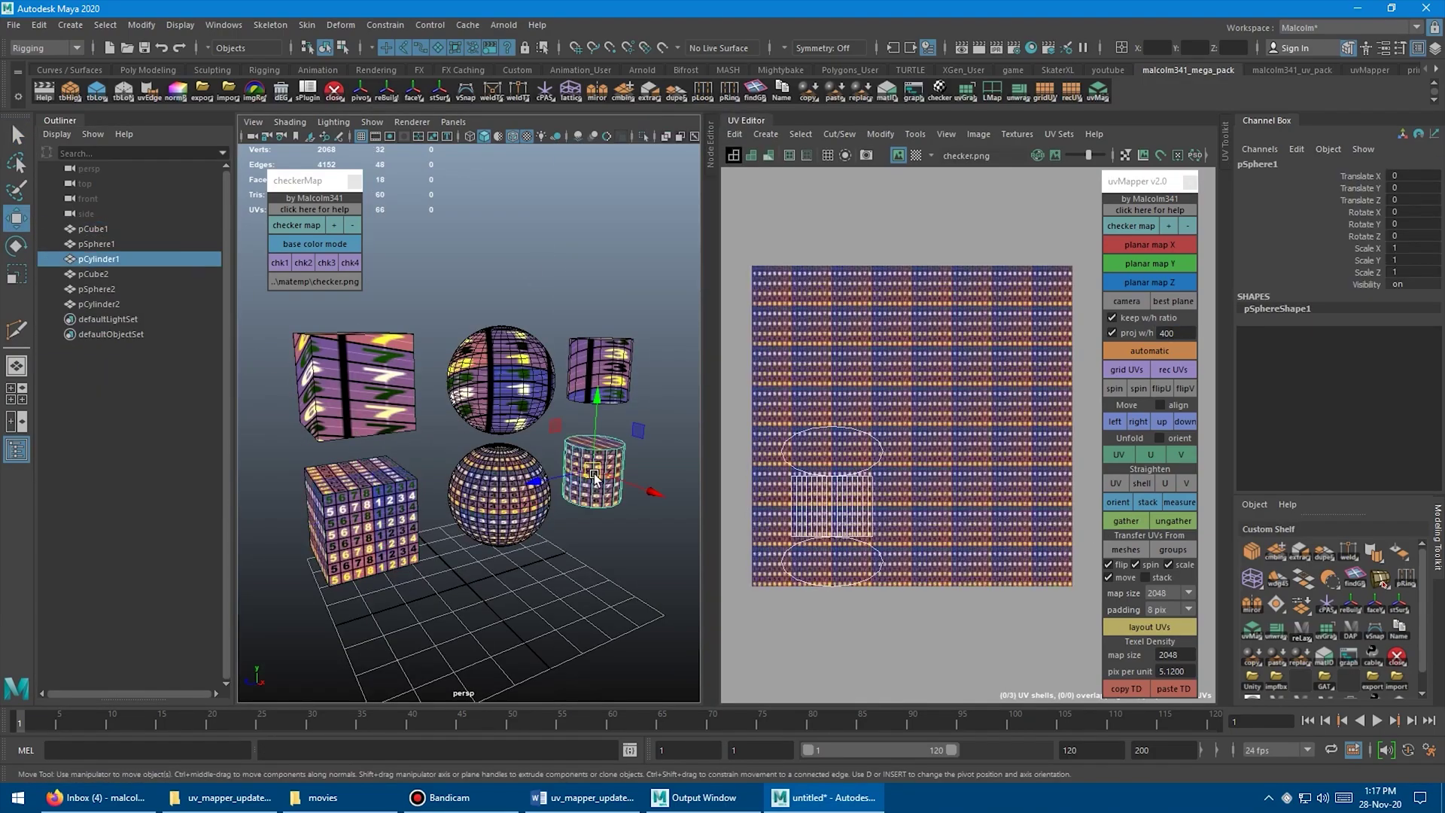
pyautogui.click(106, 258)
pyautogui.keyDown('ctrl'); pyautogui.click(112, 318); pyautogui.keyUp('ctrl')
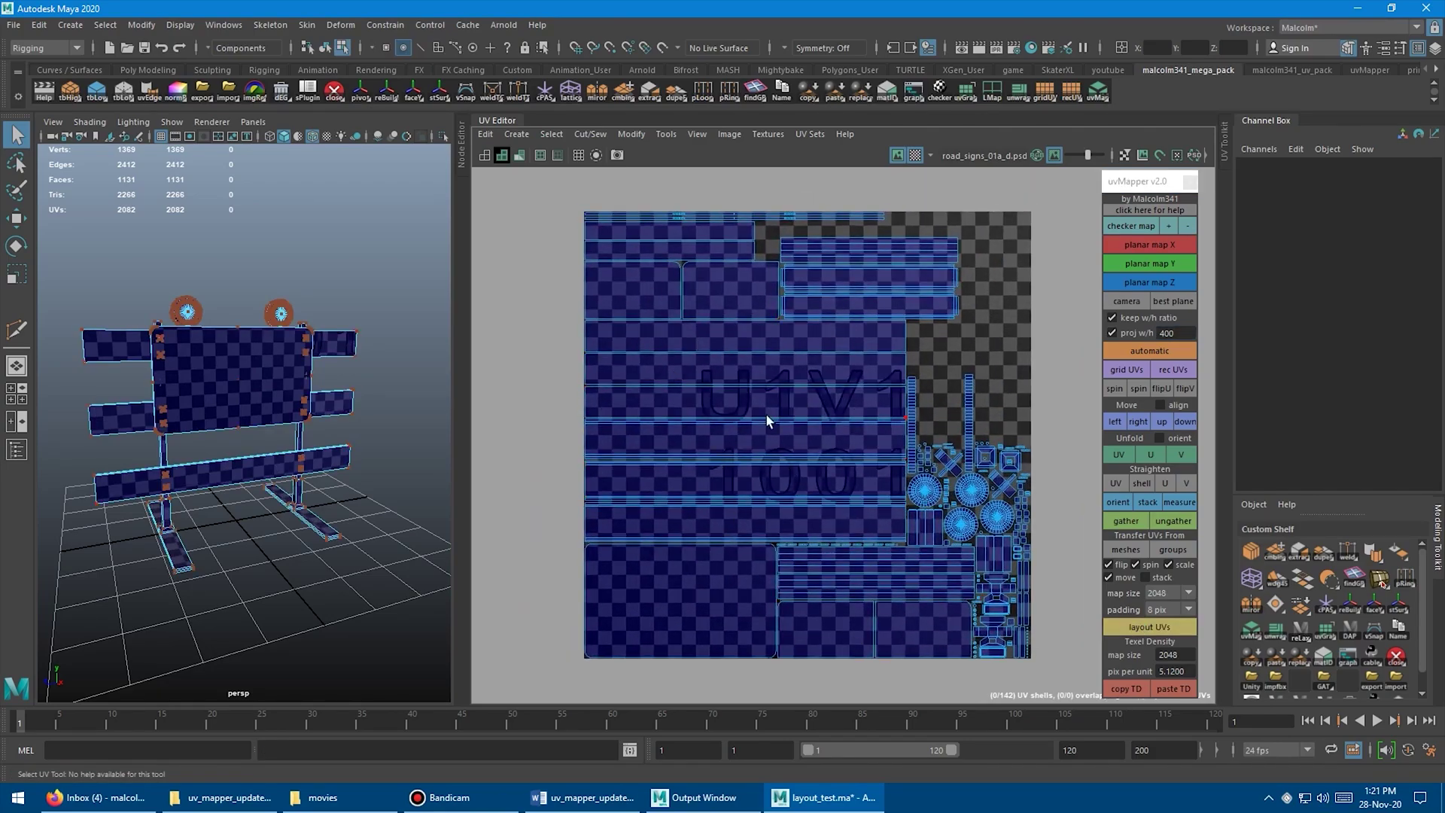
# Step: Rotate the top-left UV shells and pack all shells into a square layout
pyautogui.scroll(-3, 766, 421)
pyautogui.click(742, 353)
pyautogui.press('e')
pyautogui.moveTo(798, 361); pyautogui.dragTo(834, 381)
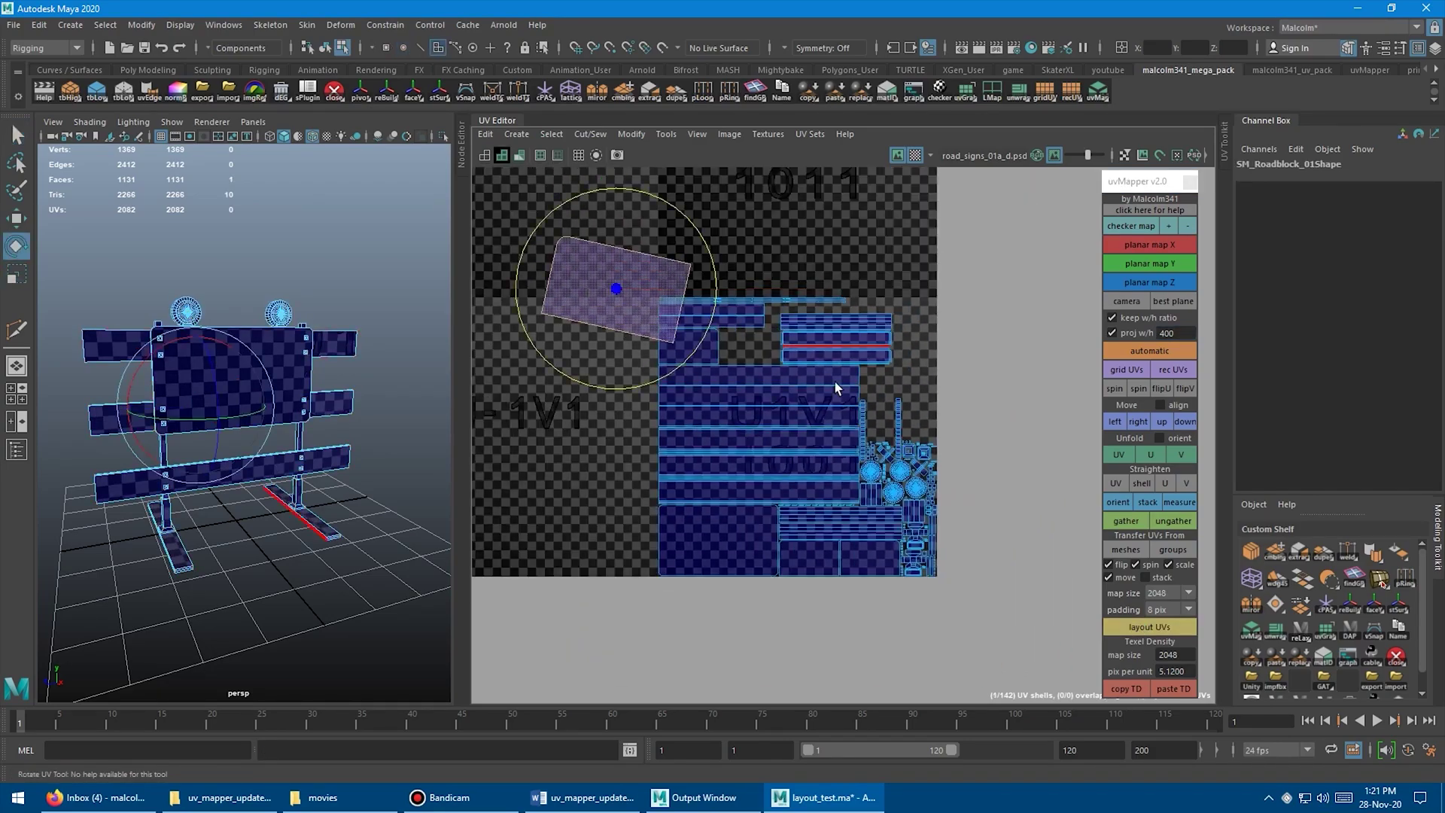
pyautogui.hotkey('ctrl', 'z')
pyautogui.rightClick(866, 465)
pyautogui.hotkey('ctrl', 'z')
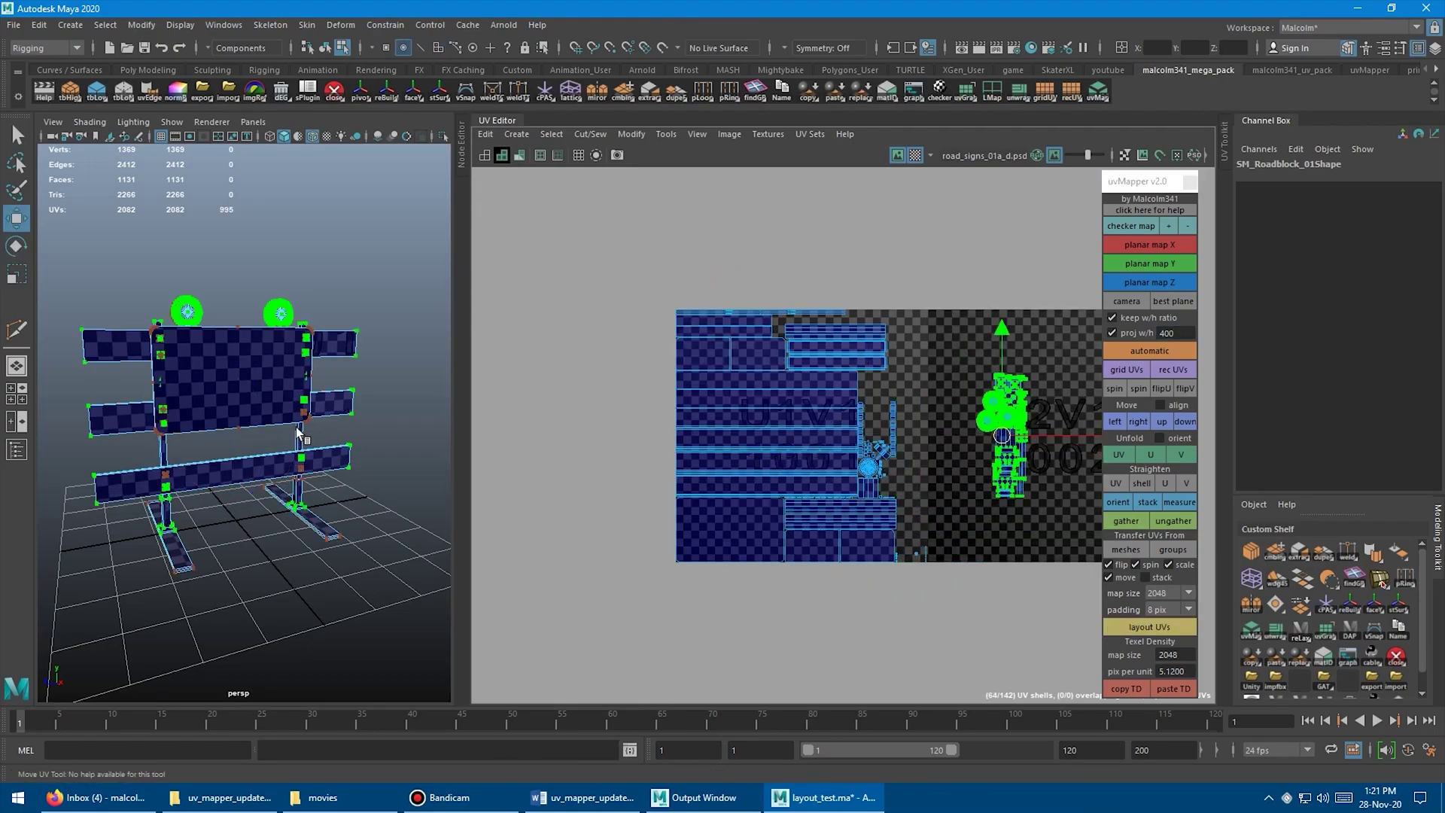
pyautogui.click(1117, 625)
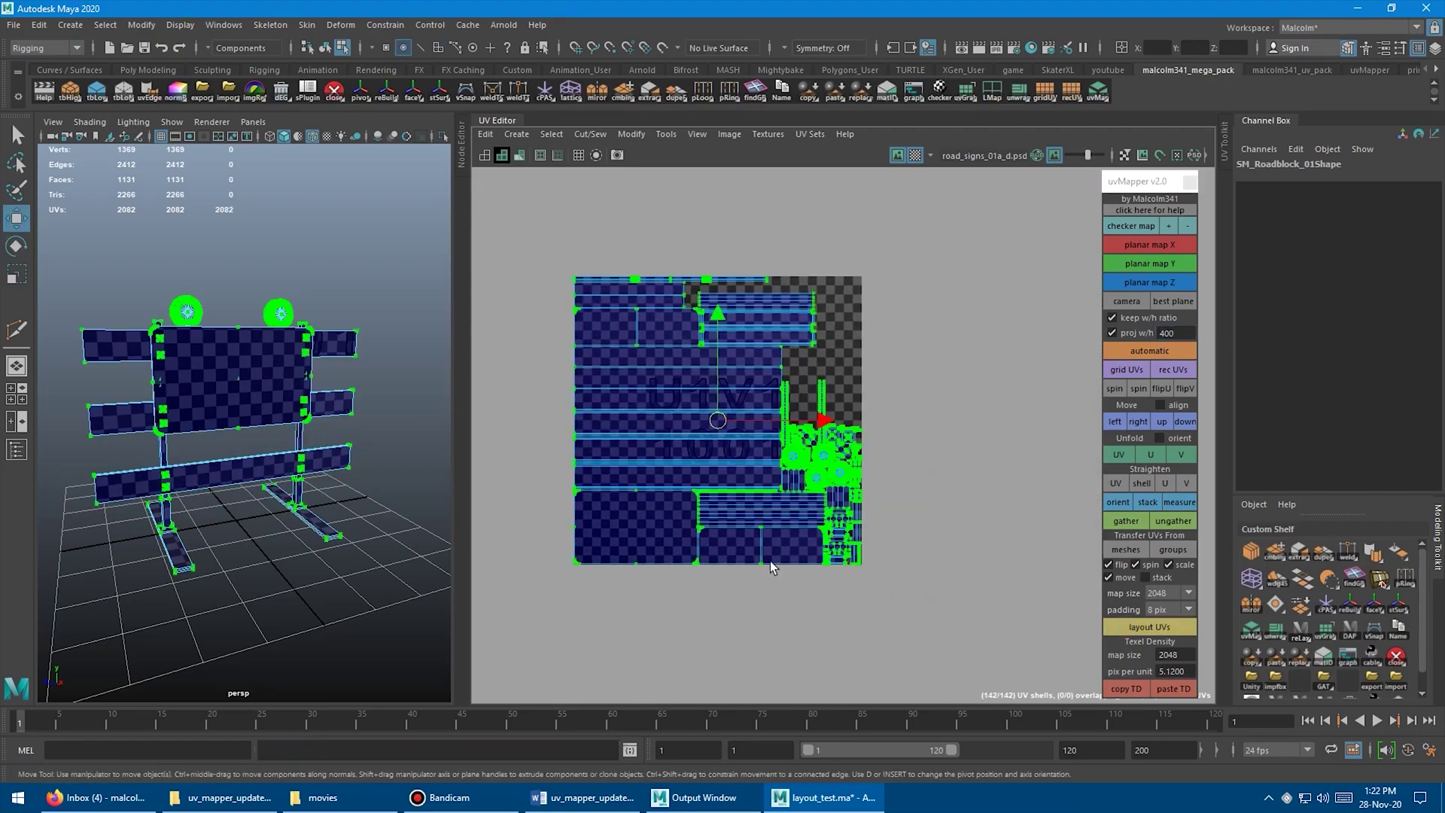
# Step: Reposition the rectangle and circle shells and repack the tile with shell spinning enabled
pyautogui.keyDown('alt'); pyautogui.moveTo(1057, 622); pyautogui.dragTo(925, 554, button='middle'); pyautogui.keyUp('alt')
pyautogui.scroll(2, 654, 337)
pyautogui.press('e')
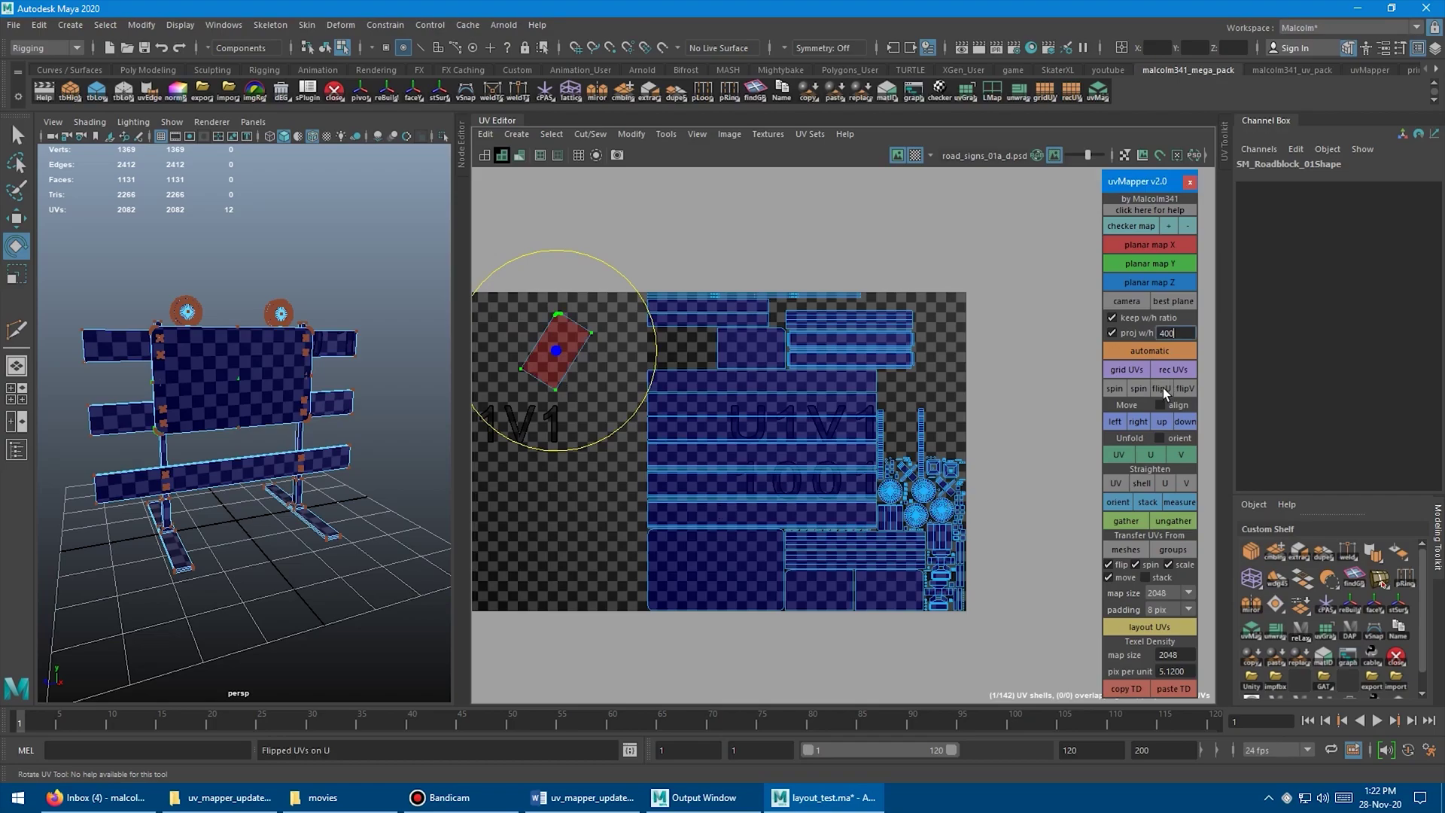
pyautogui.click(648, 549)
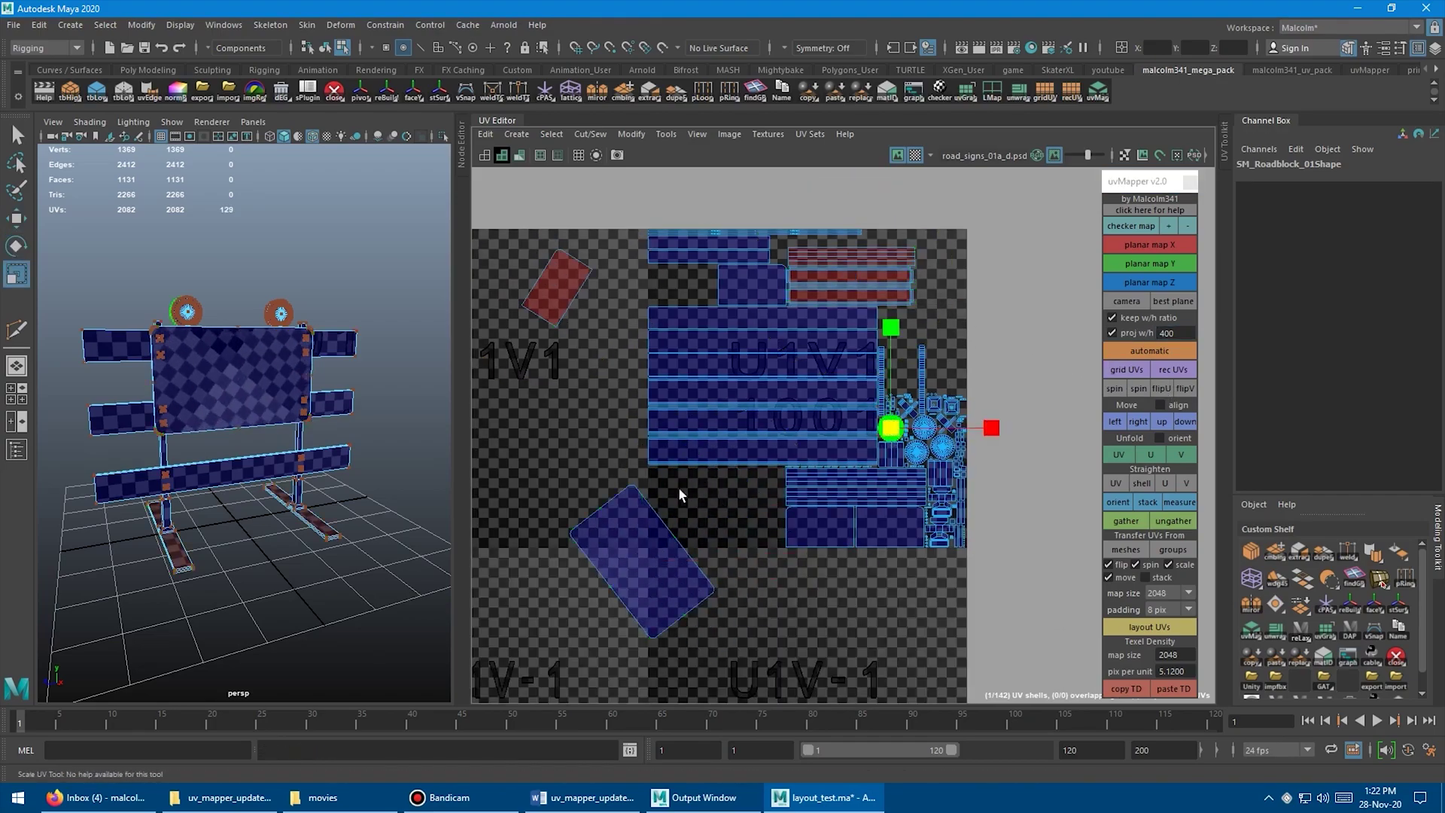
pyautogui.moveTo(887, 422); pyautogui.dragTo(995, 318)
pyautogui.scroll(-1, 1032, 585)
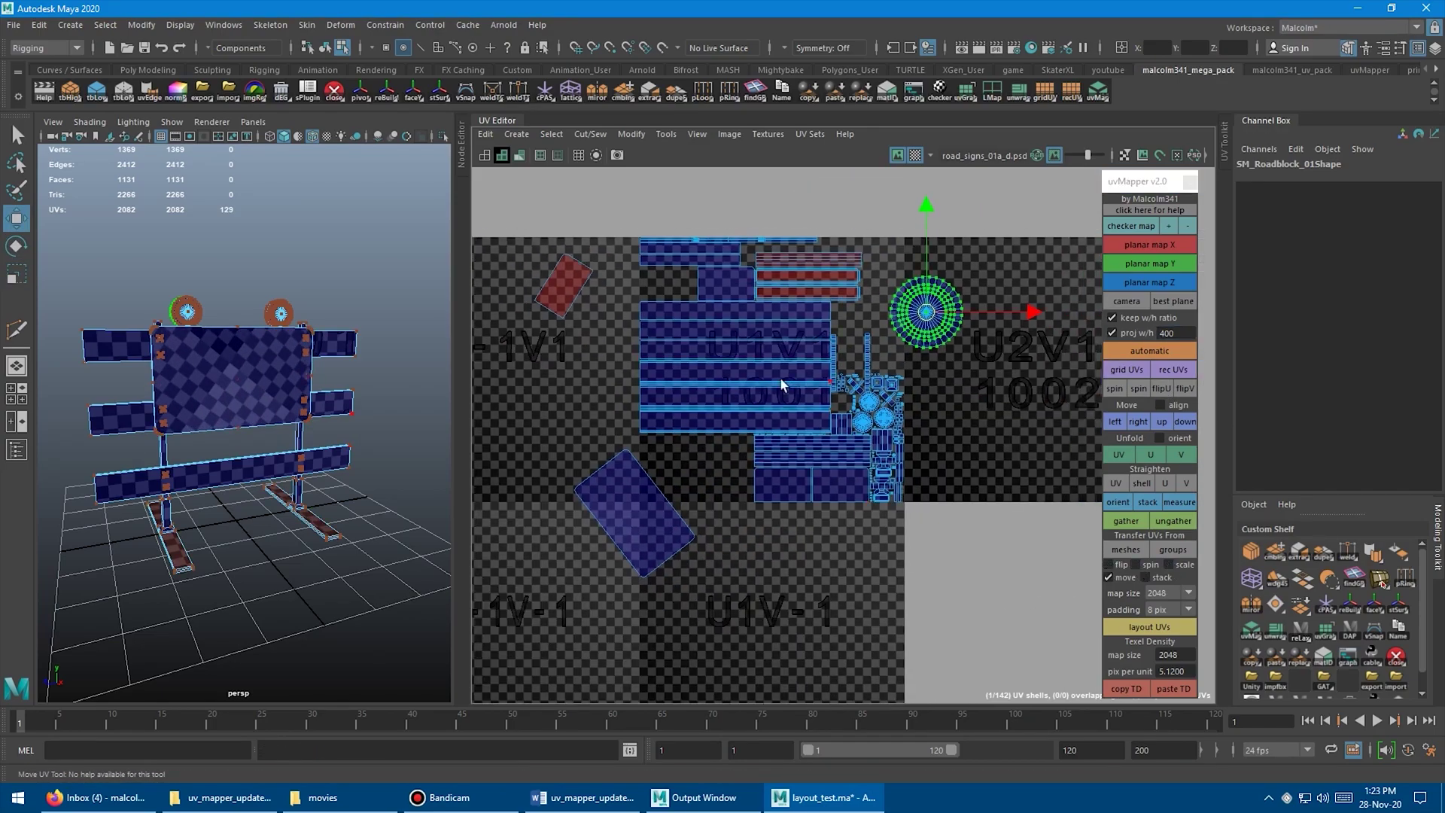
pyautogui.click(1121, 629)
pyautogui.click(1136, 564)
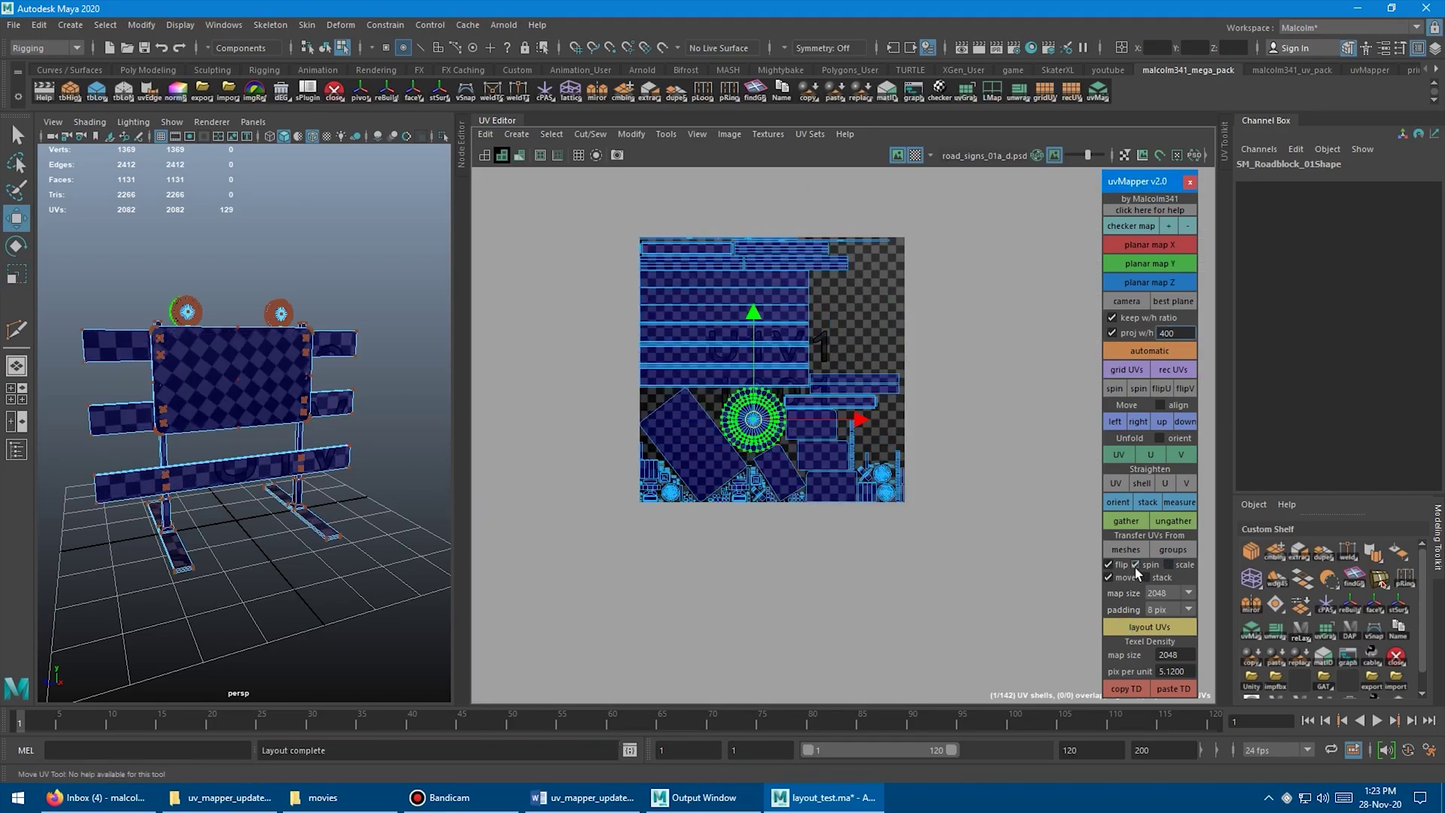
pyautogui.click(1149, 627)
# Step: Flip a shell on U, turn the six small square shells horizontal, and repack
pyautogui.click(1161, 389)
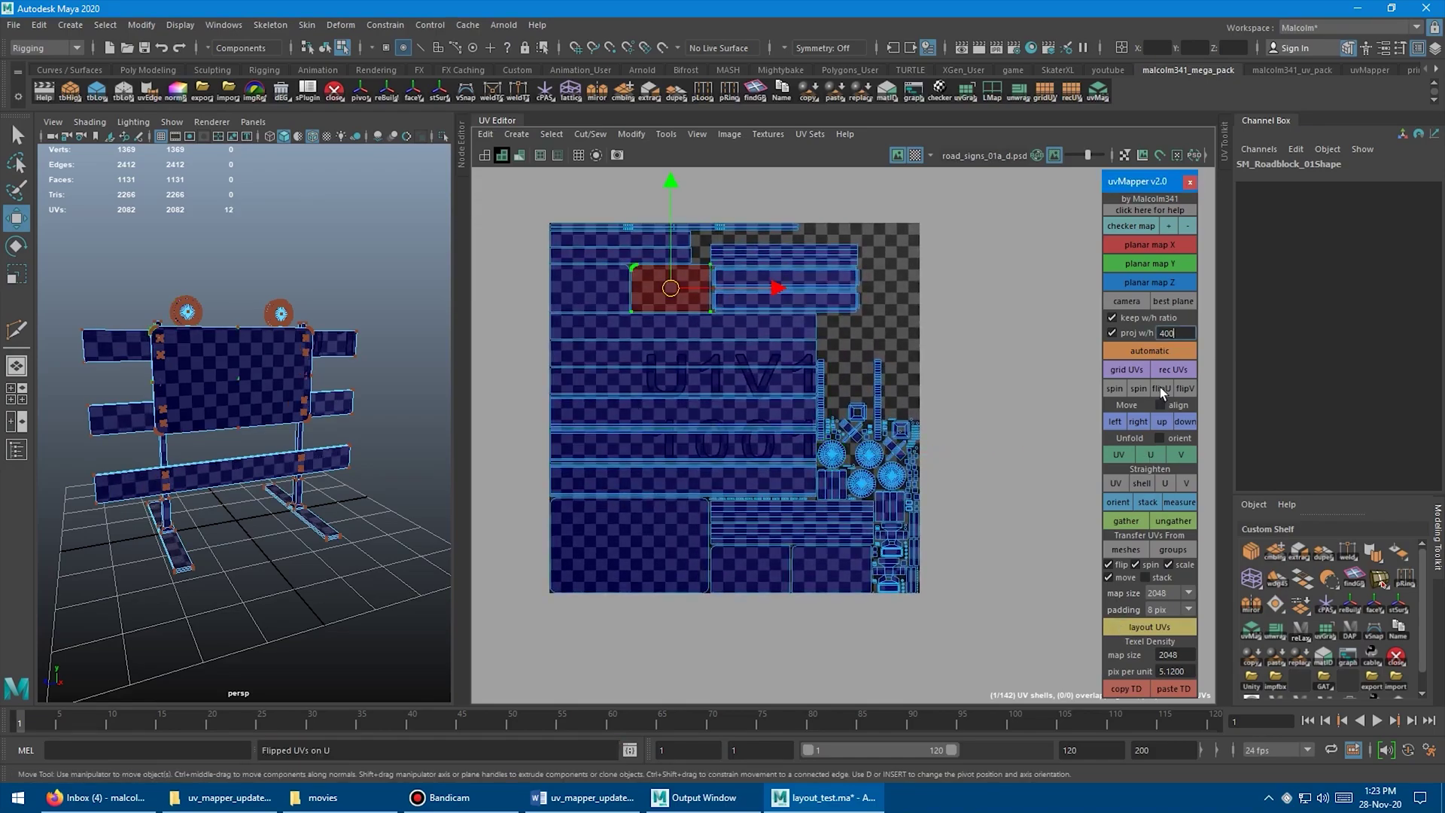
pyautogui.click(866, 455)
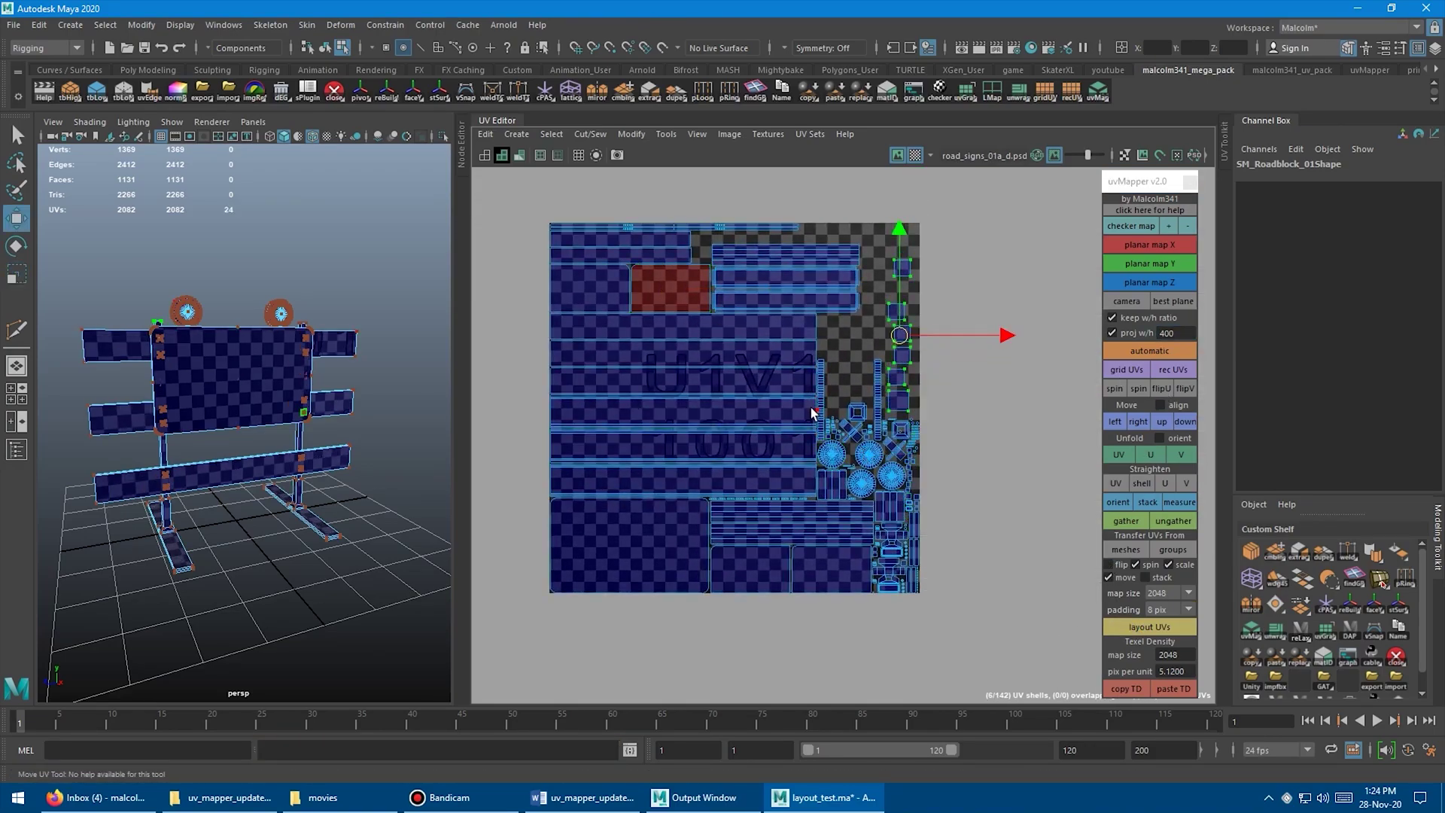
pyautogui.click(1139, 389)
pyautogui.click(1139, 388)
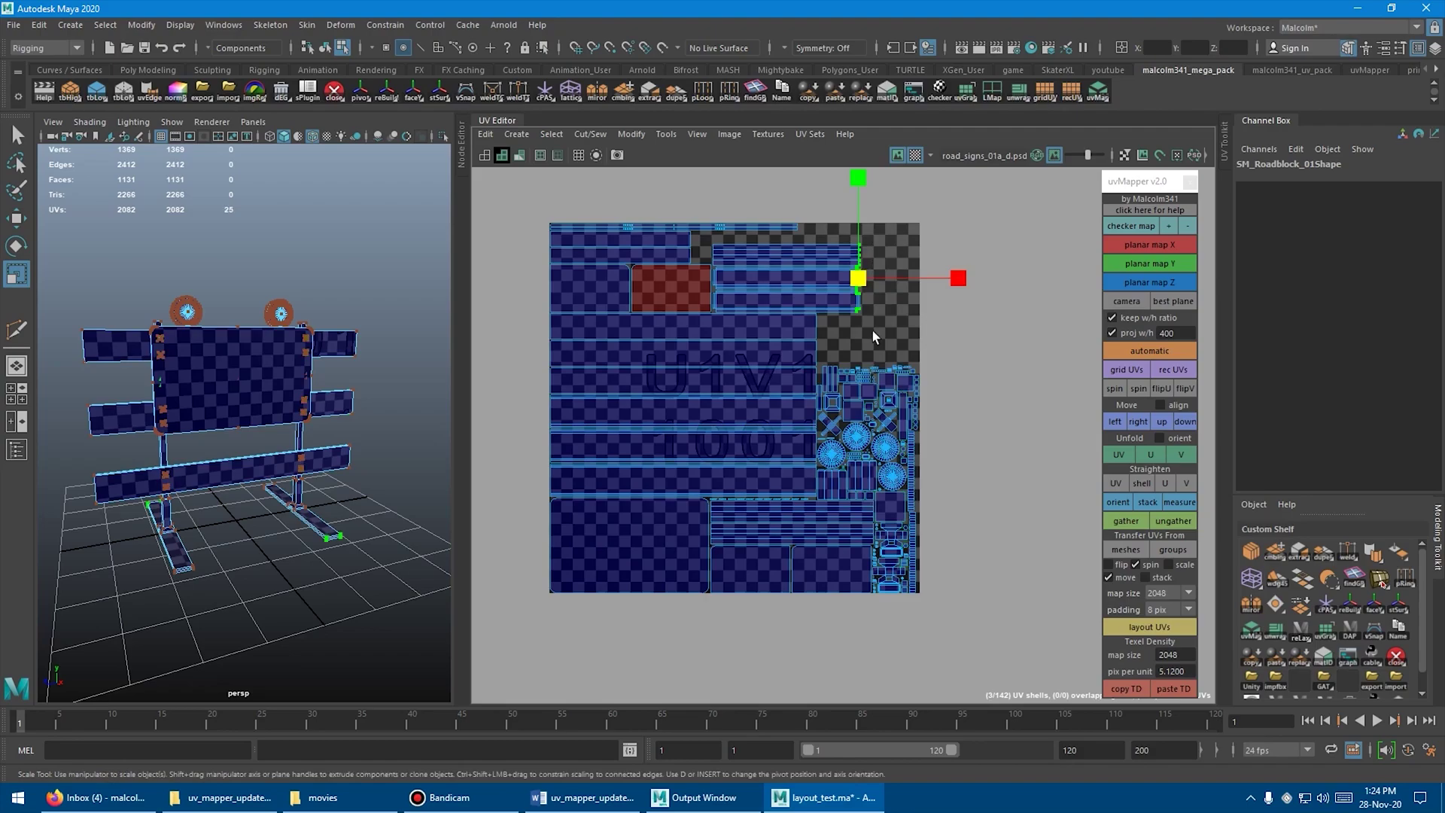
pyautogui.press('e')
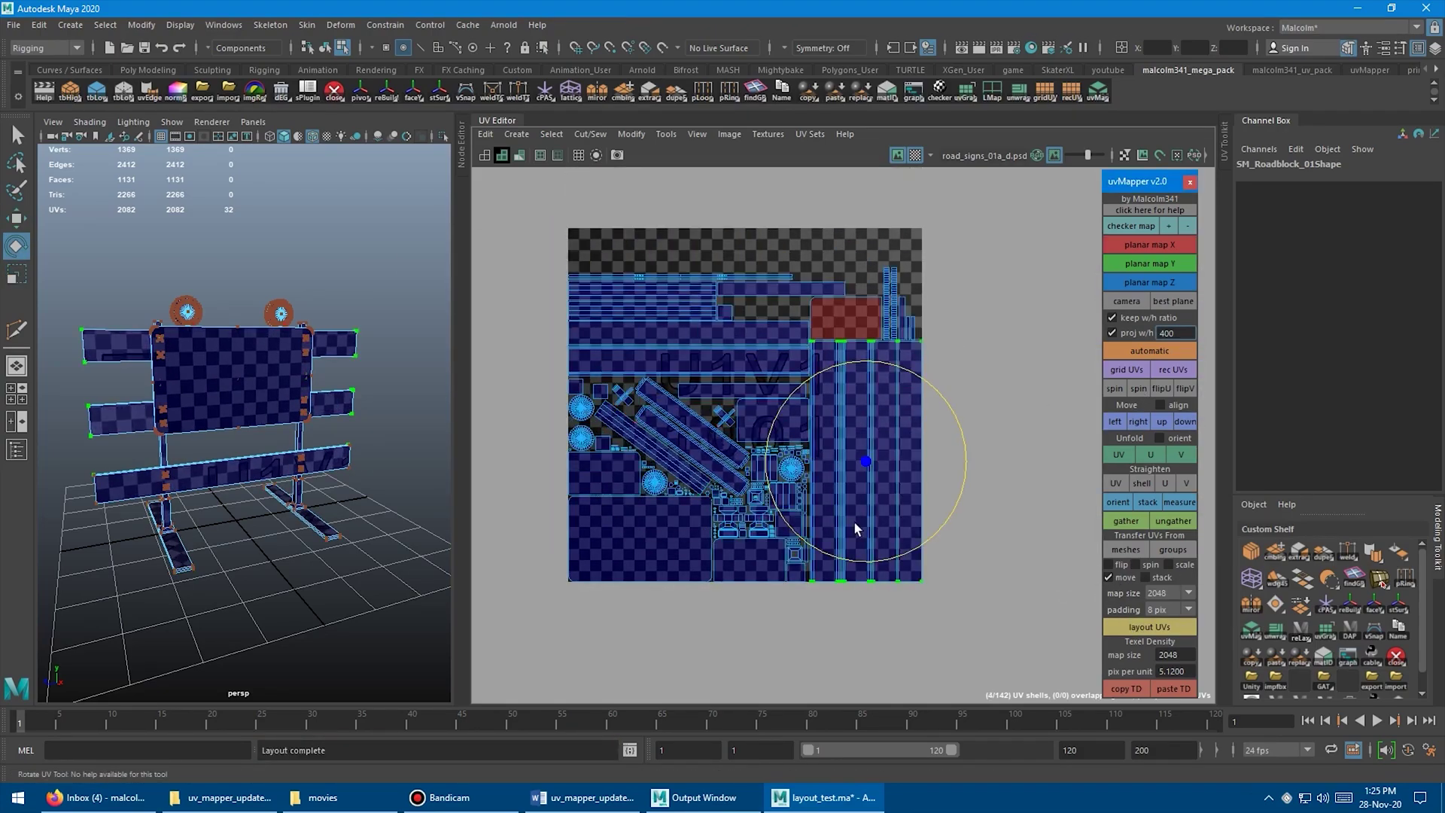
pyautogui.moveTo(850, 574); pyautogui.dragTo(858, 386)
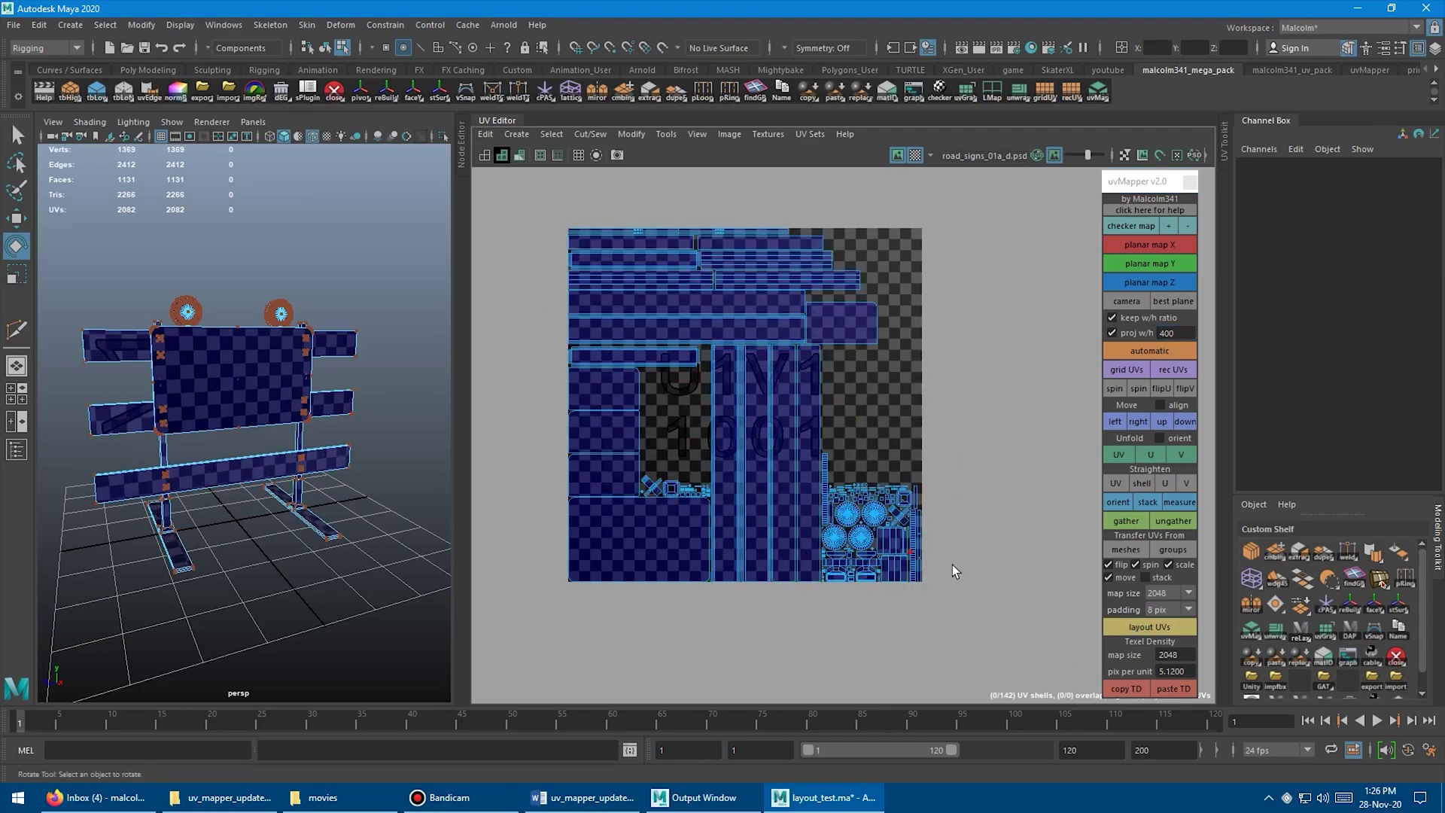
pyautogui.click(1136, 626)
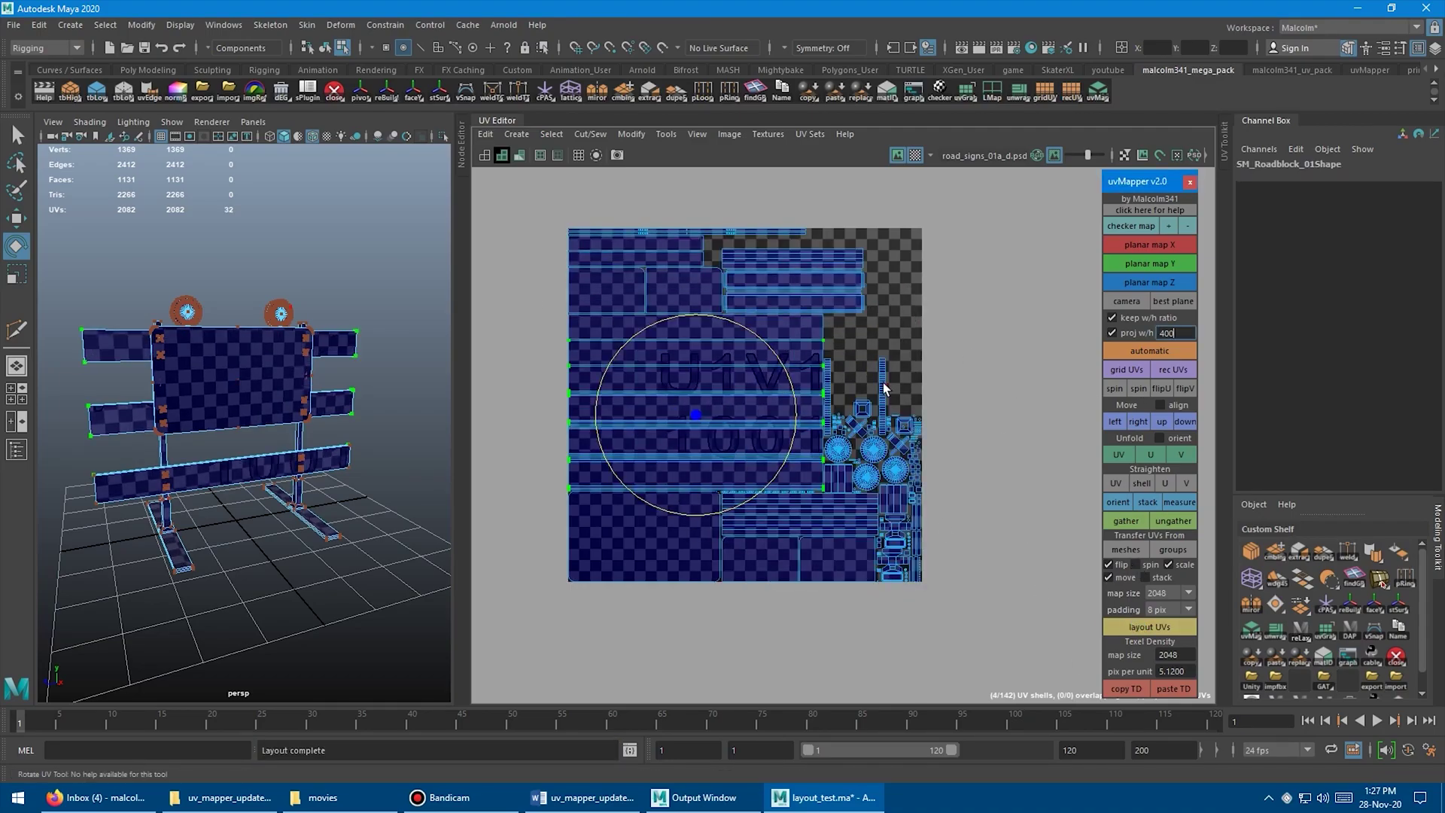
# Step: Enable 'stack' in uvMapper and lay out the UVs with identical shells stacked
pyautogui.scroll(5, 884, 388)
pyautogui.press('F8')
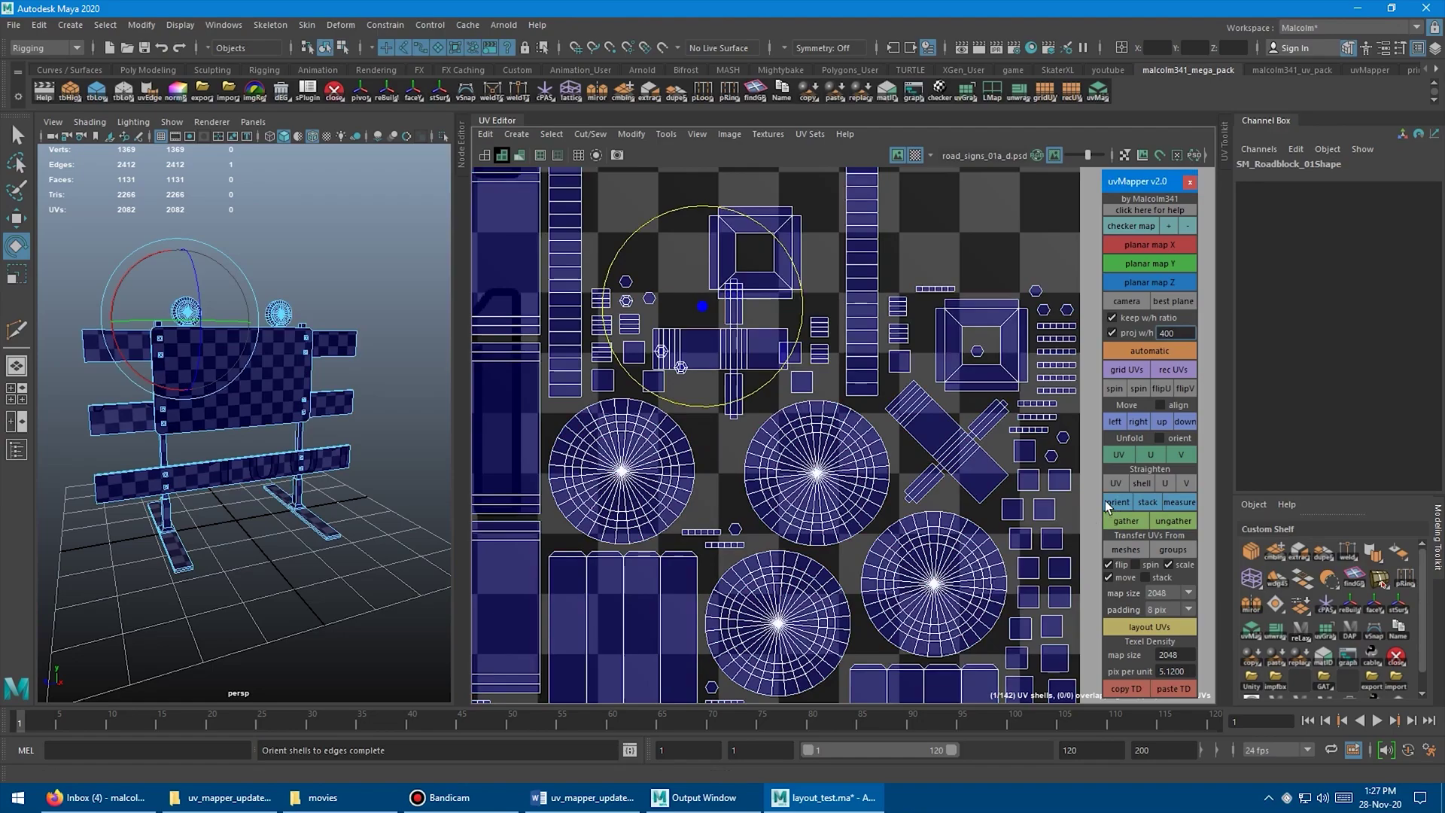
pyautogui.scroll(-3, 902, 332)
pyautogui.press('F8')
pyautogui.press('q')
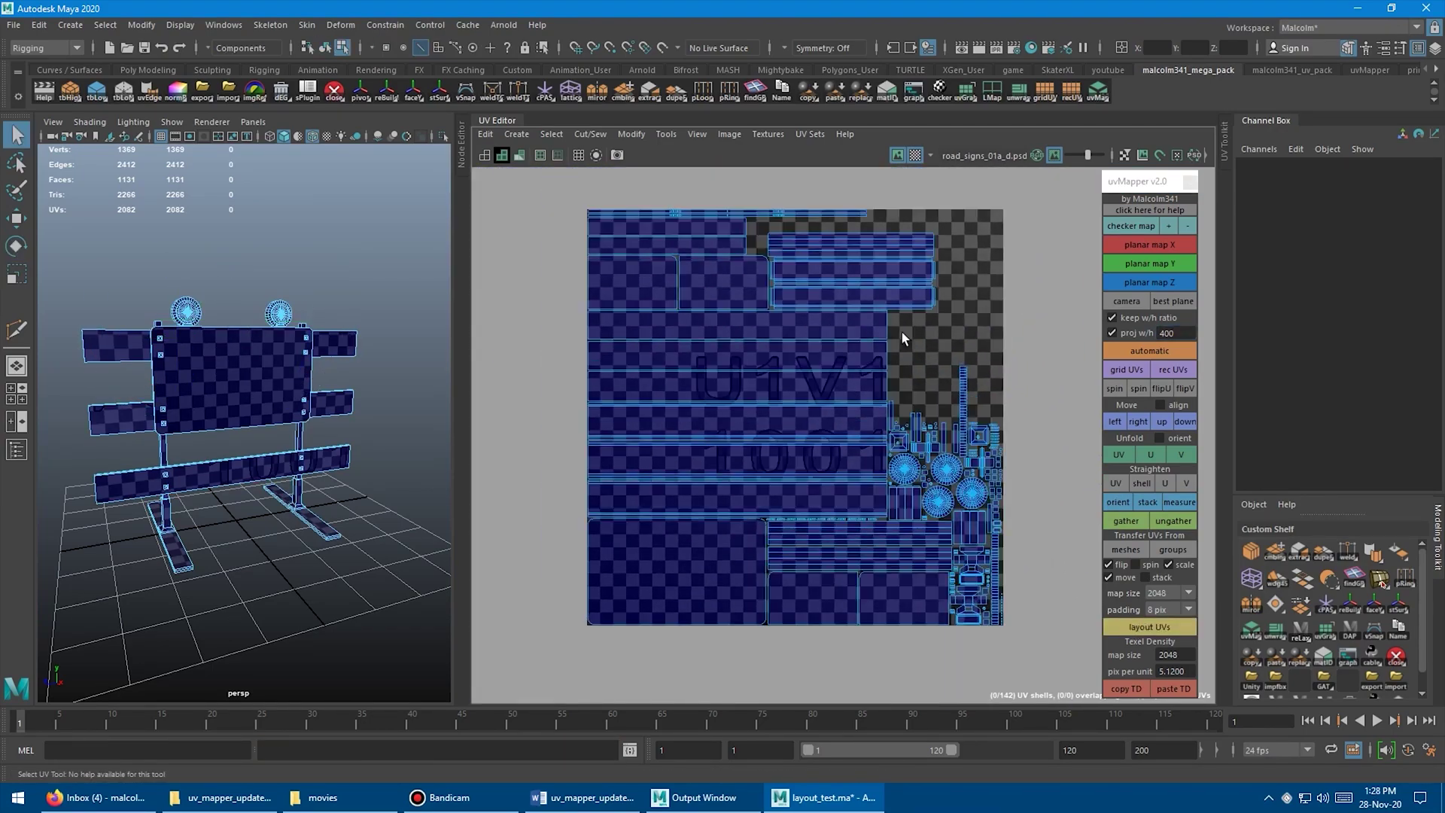
pyautogui.click(1145, 578)
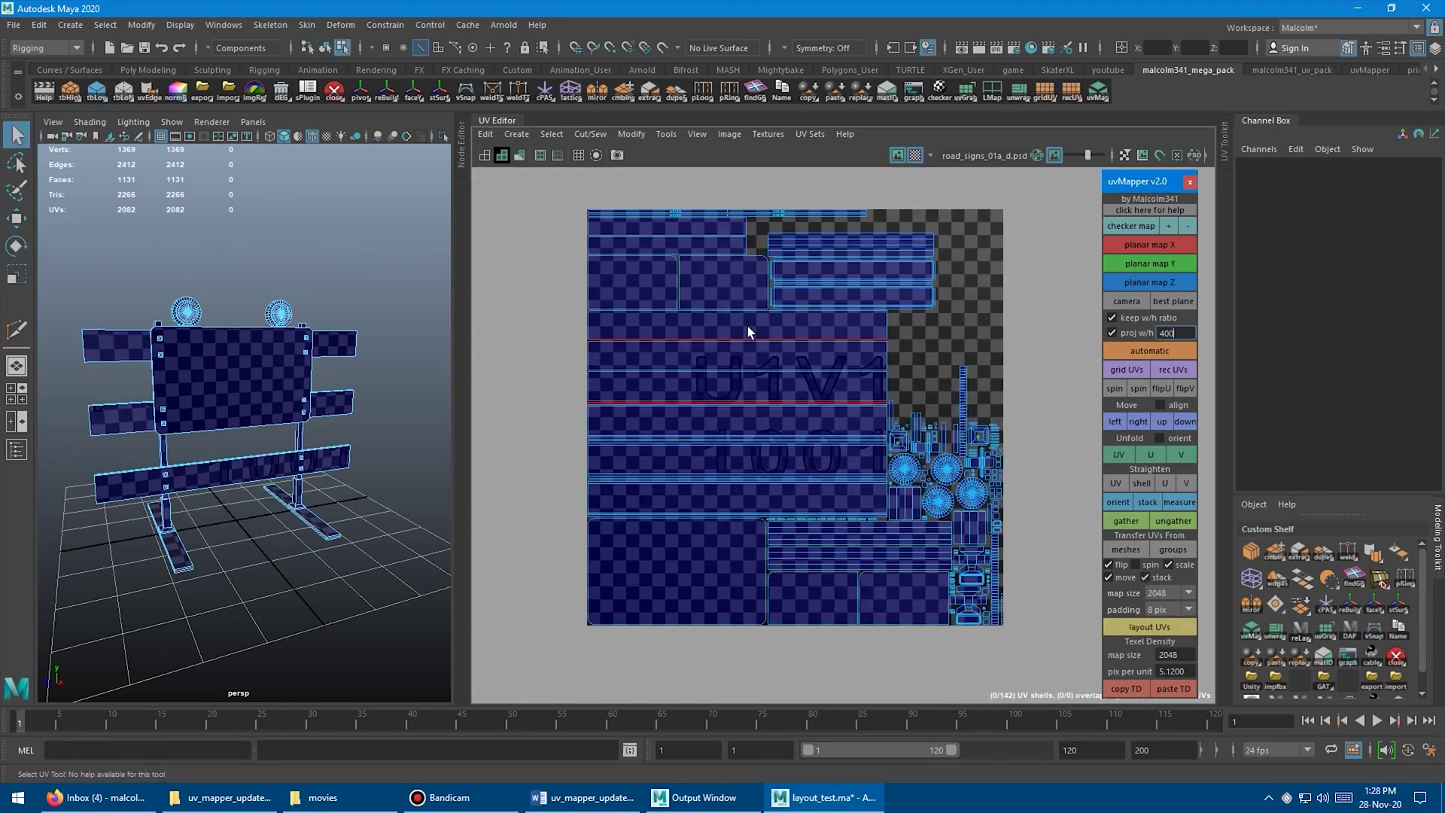
pyautogui.click(1140, 627)
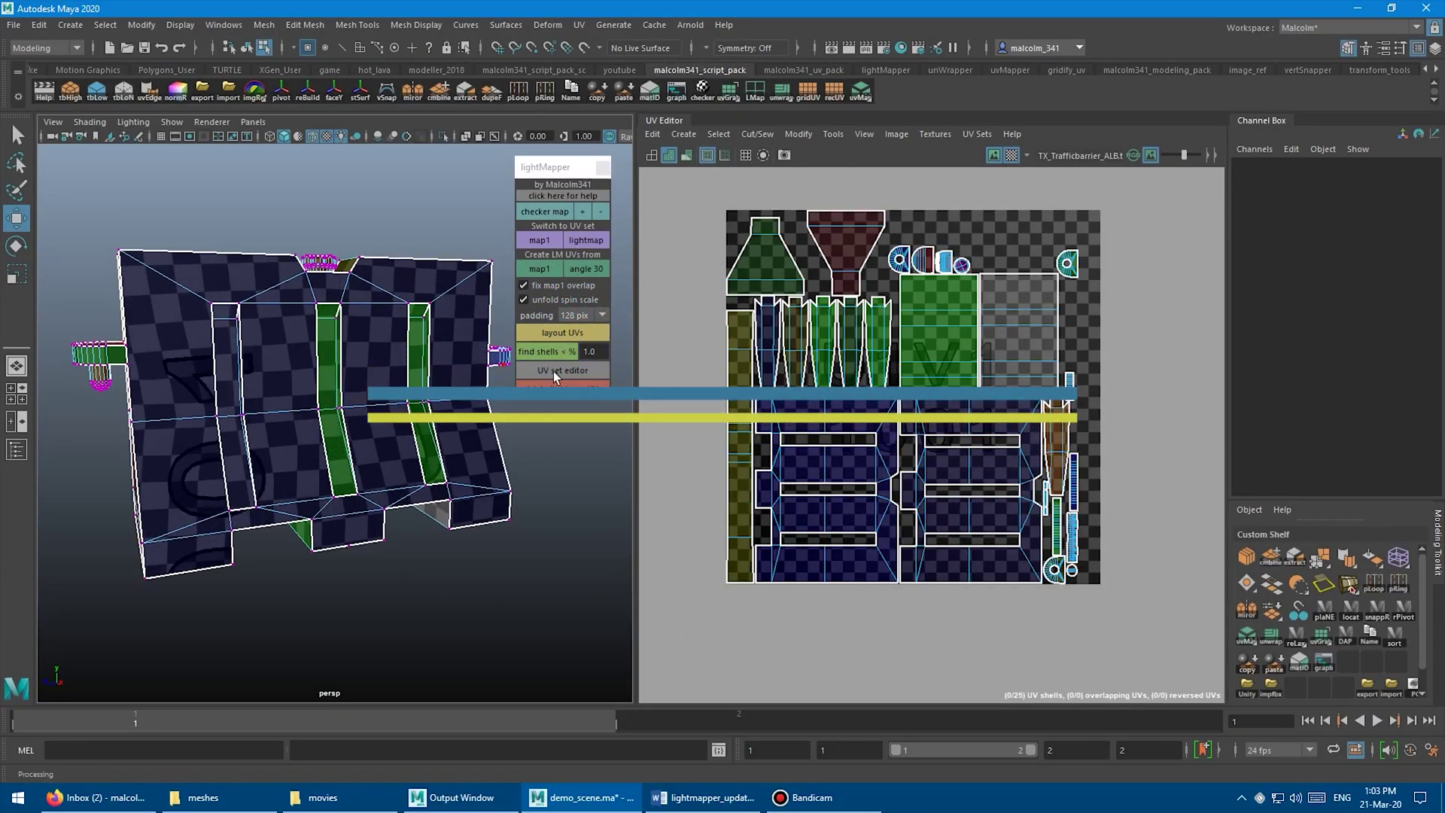
# Step: Compare the lightmap and map1 UV sets on the stacked-cylinder model
pyautogui.click(563, 371)
pyautogui.click(585, 239)
pyautogui.click(539, 239)
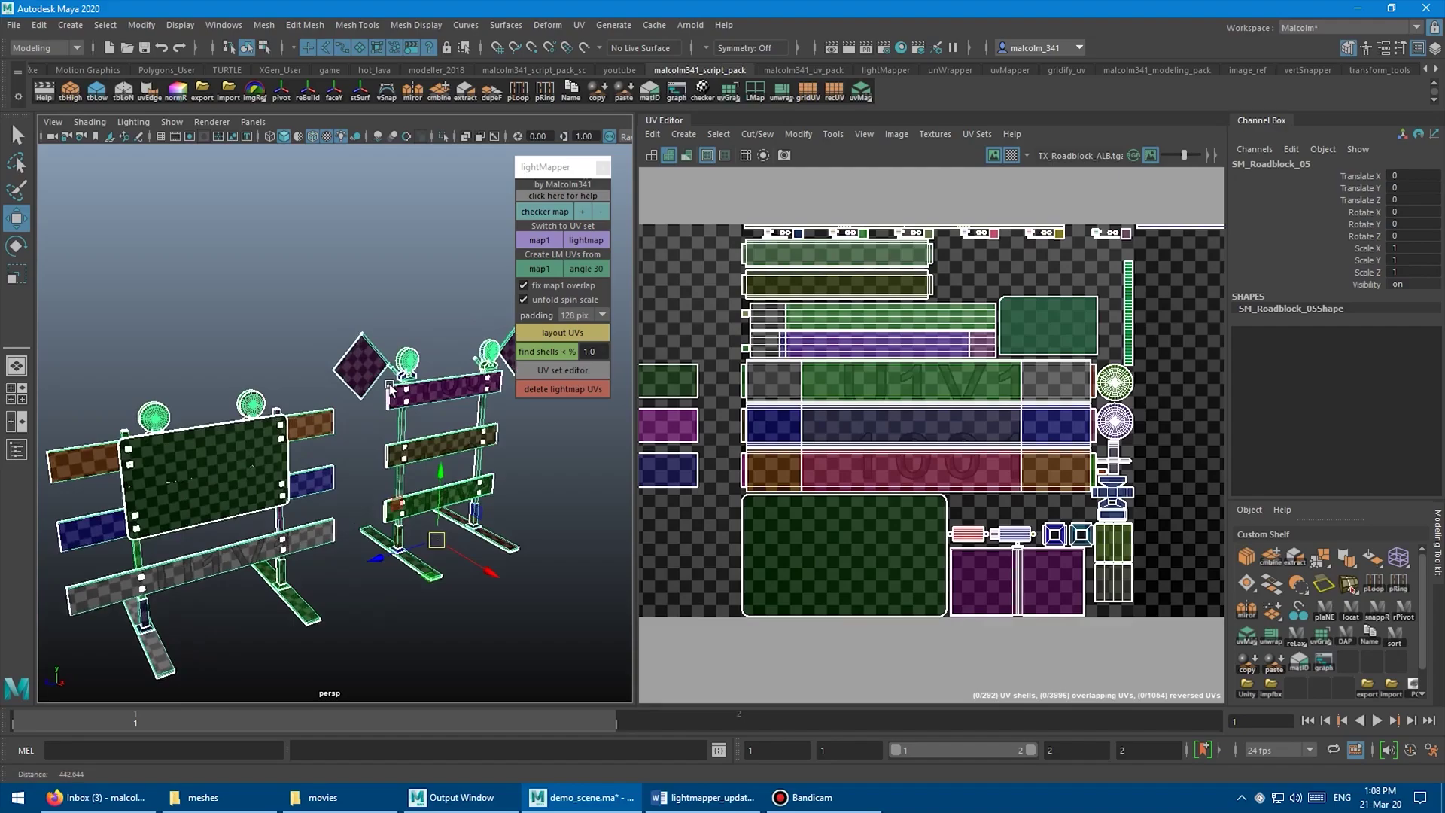
pyautogui.keyDown('alt'); pyautogui.moveTo(391, 387); pyautogui.dragTo(461, 326); pyautogui.keyUp('alt')
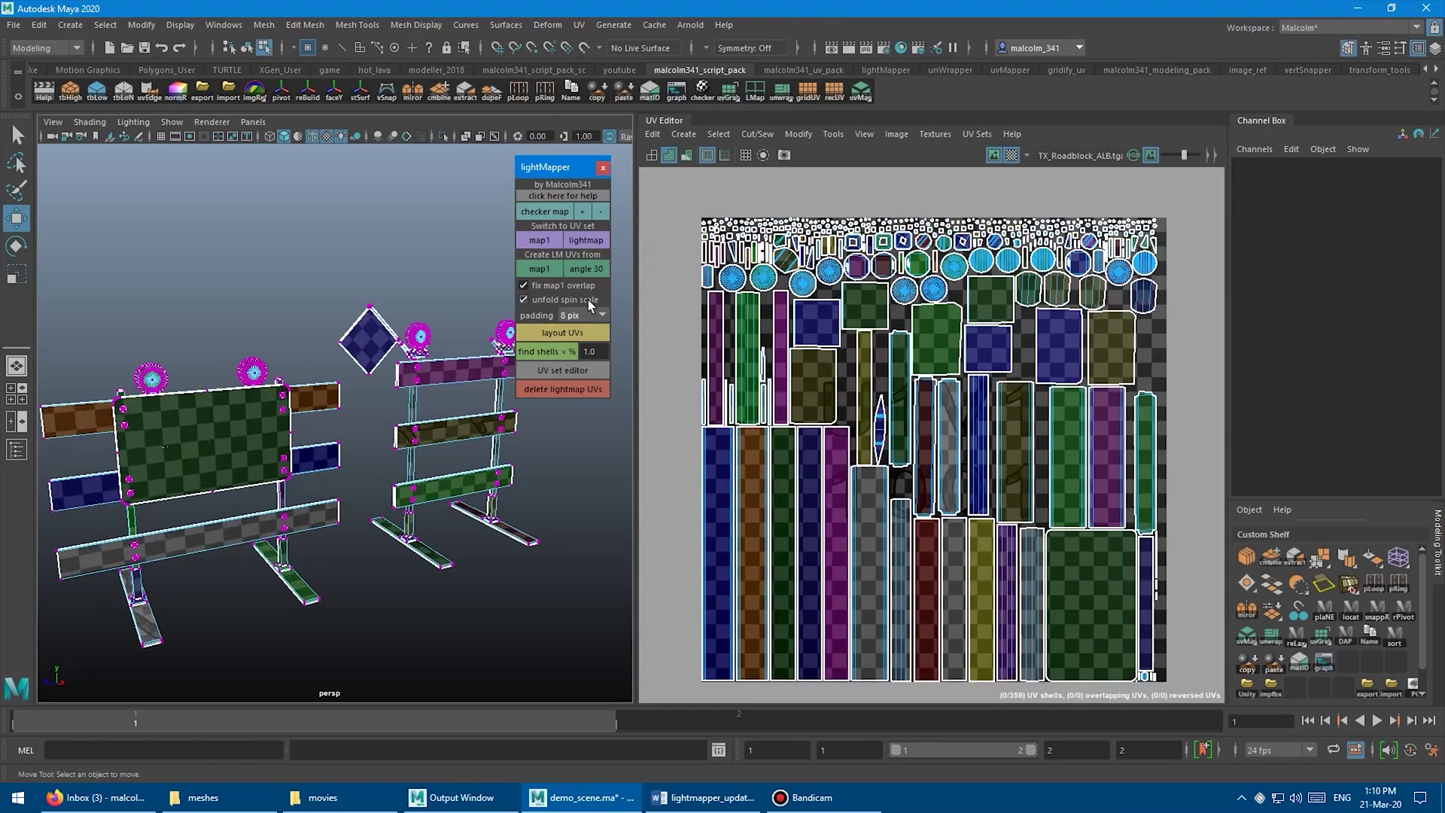
# Step: Disable unfold spin/scale, delete the old lightmap UVs, and recreate them from map1 with overlap fixing
pyautogui.click(524, 299)
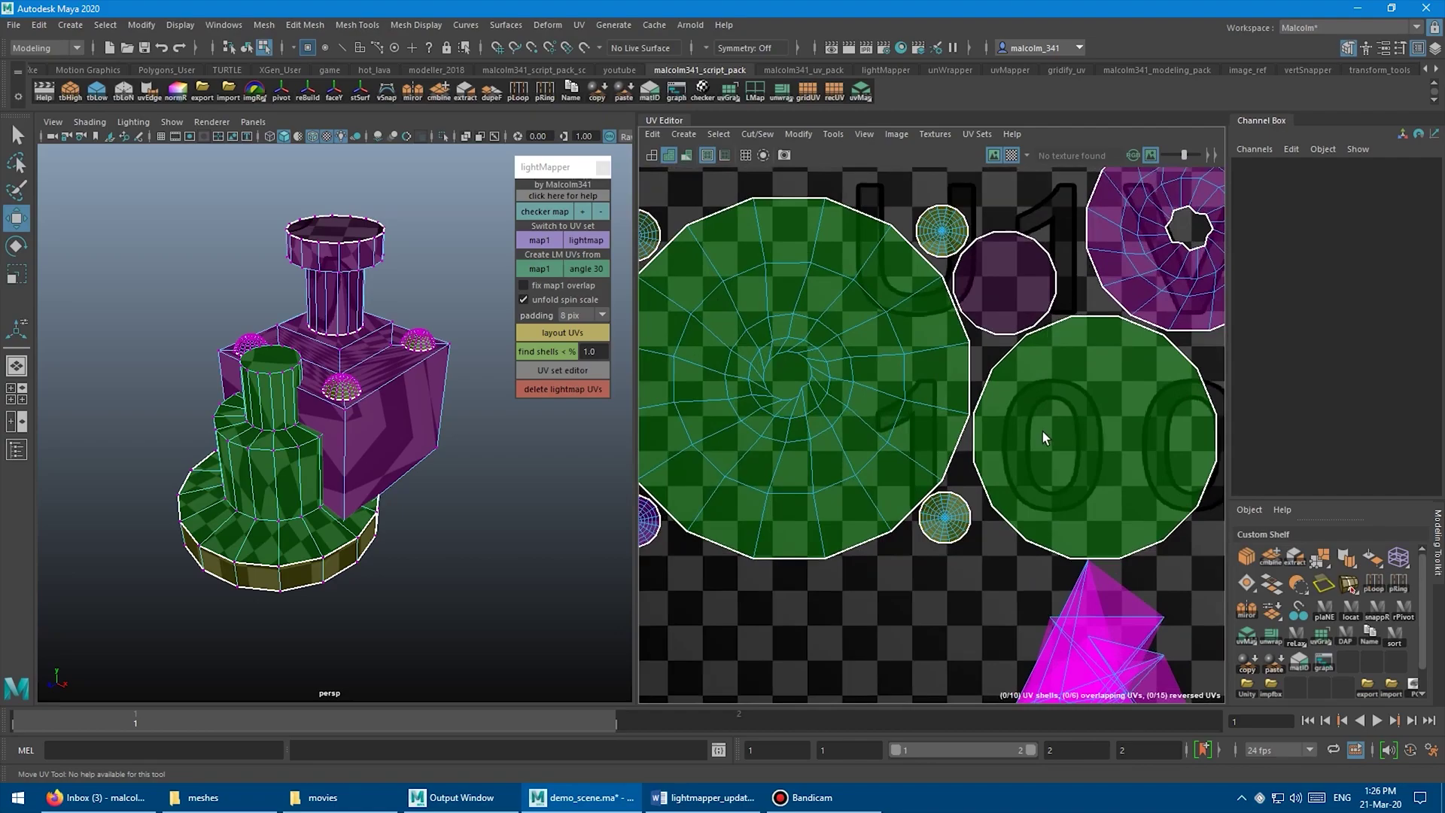
pyautogui.scroll(-6, 1043, 438)
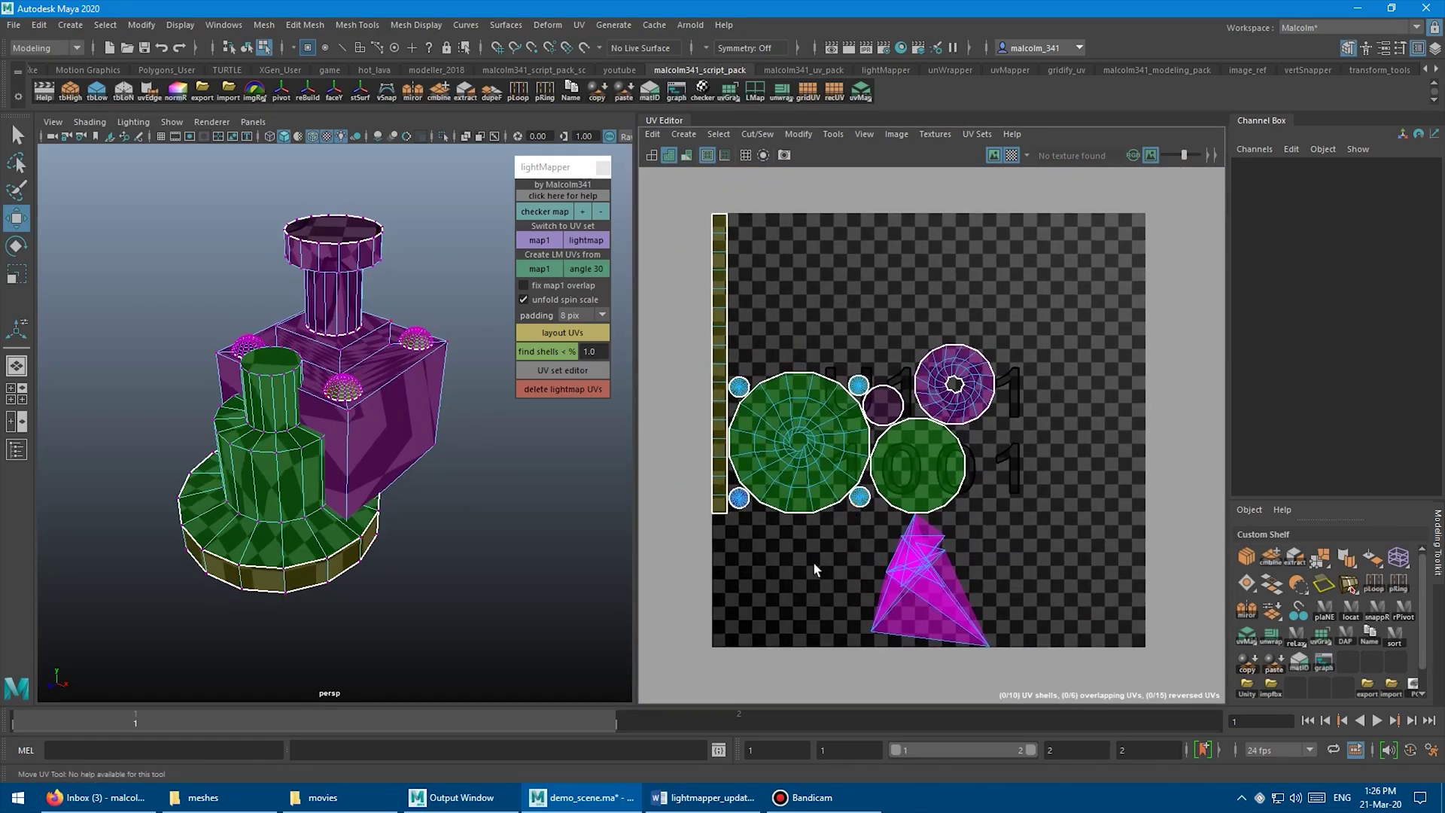
pyautogui.click(557, 389)
pyautogui.click(523, 285)
pyautogui.click(539, 269)
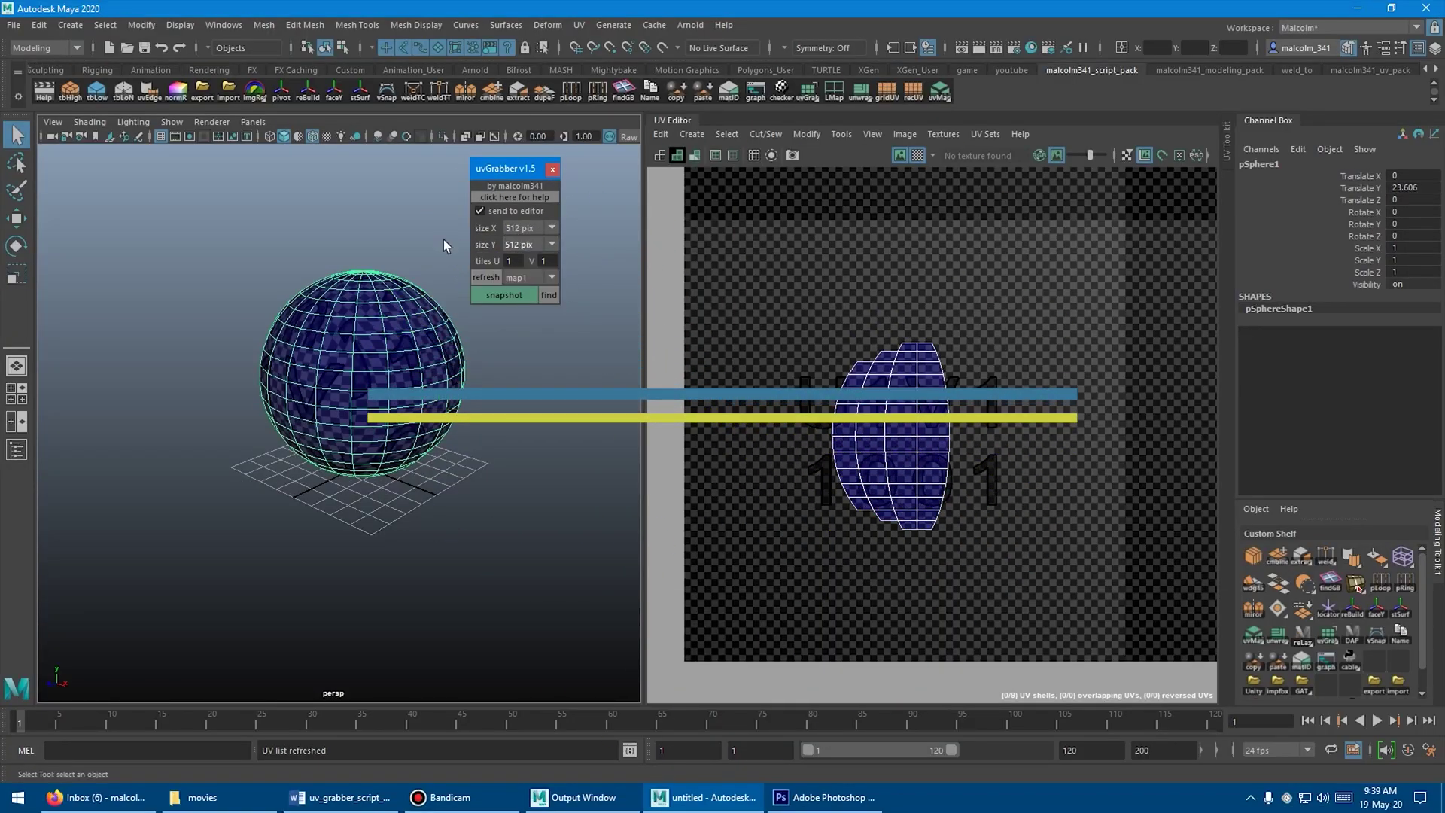
# Step: Snapshot the sphere's UVs and set Photoshop as the image editor in Preferences > Applications
pyautogui.click(495, 295)
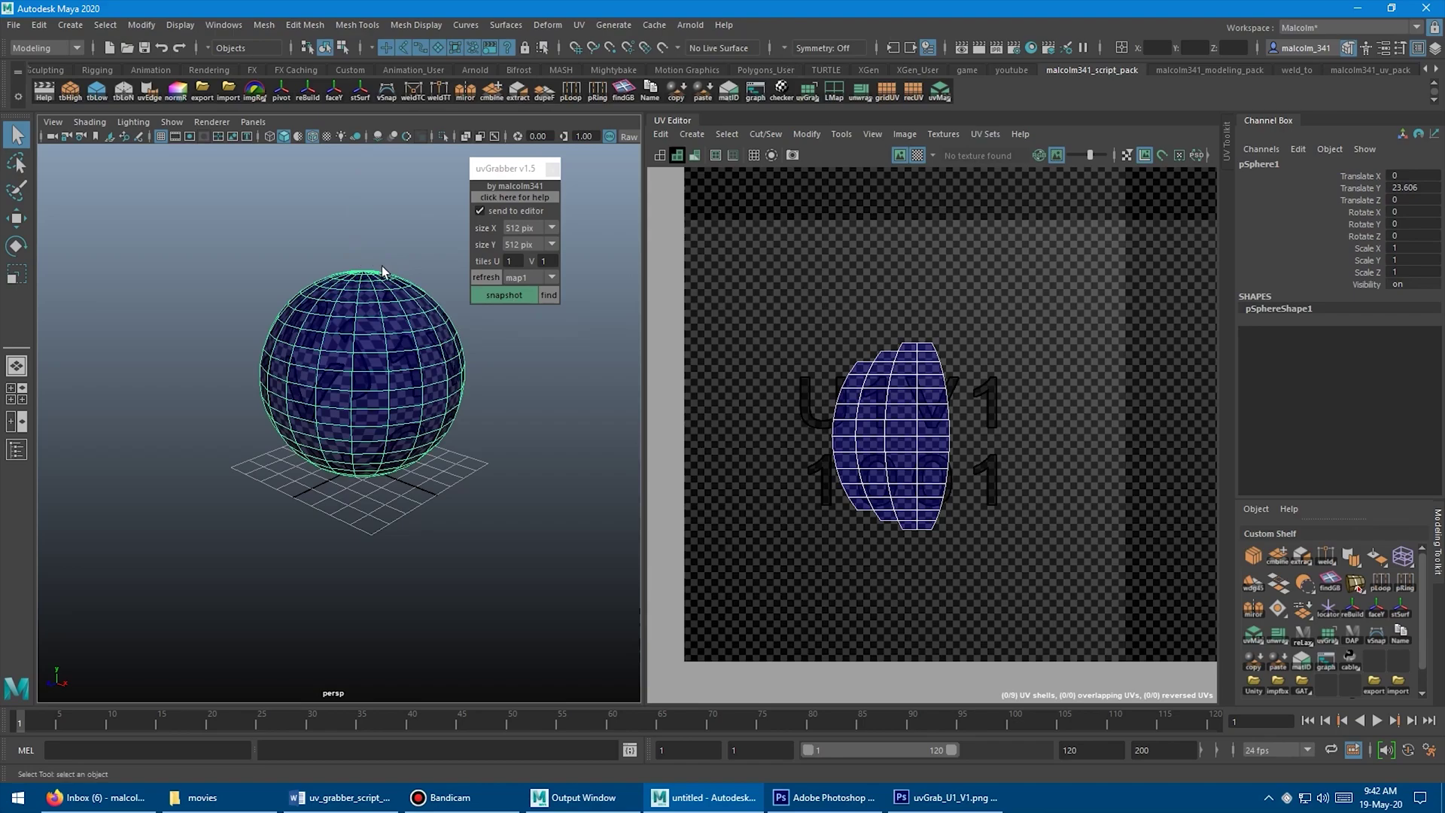
pyautogui.click(223, 24)
pyautogui.moveTo(281, 167)
pyautogui.click(421, 168)
pyautogui.click(527, 451)
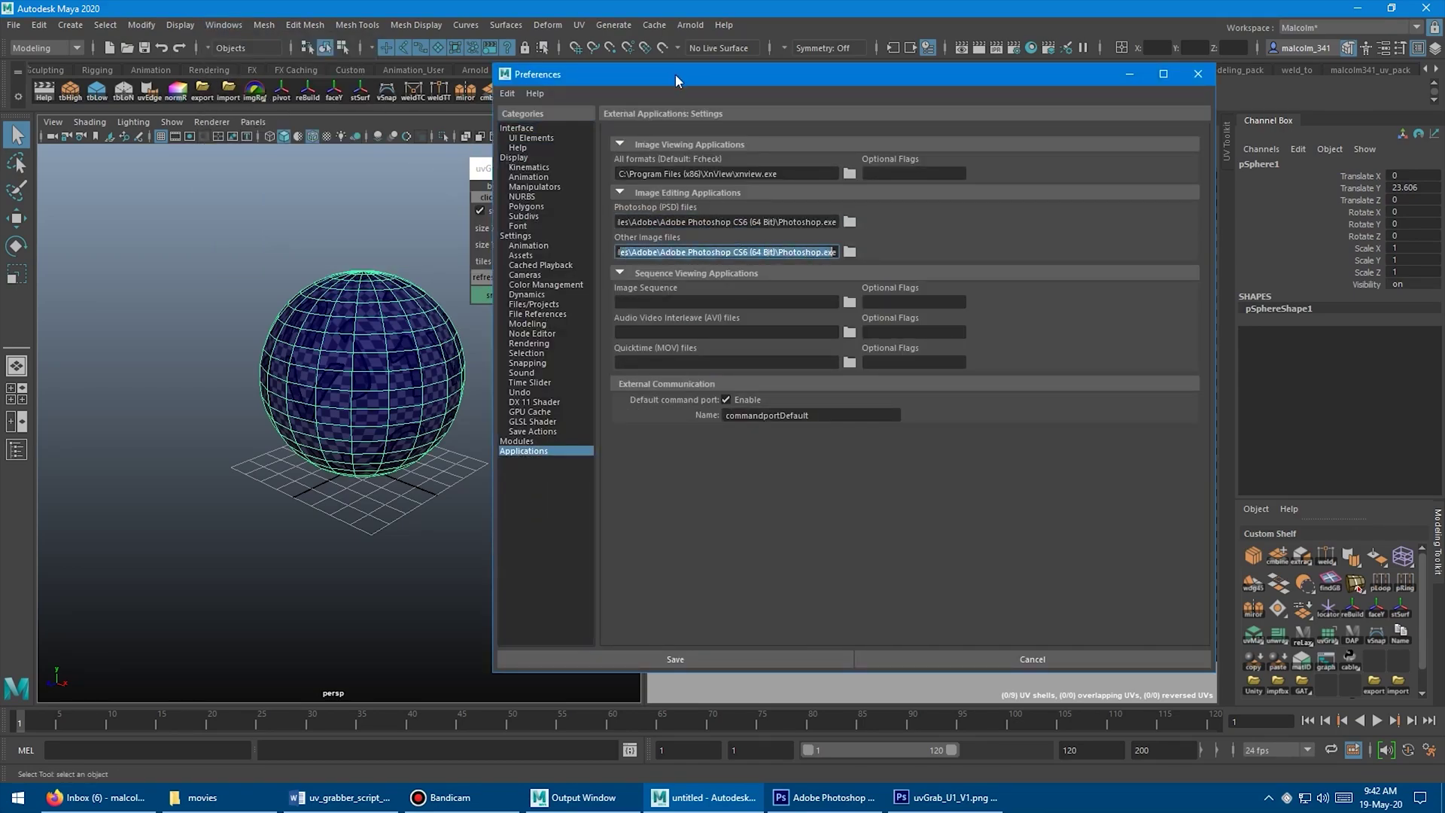
pyautogui.moveTo(676, 74); pyautogui.dragTo(858, 82)
pyautogui.click(857, 668)
# Step: Set the uvGrabber snapshot size to 1024 and send the snapshot to Photoshop
pyautogui.click(551, 227)
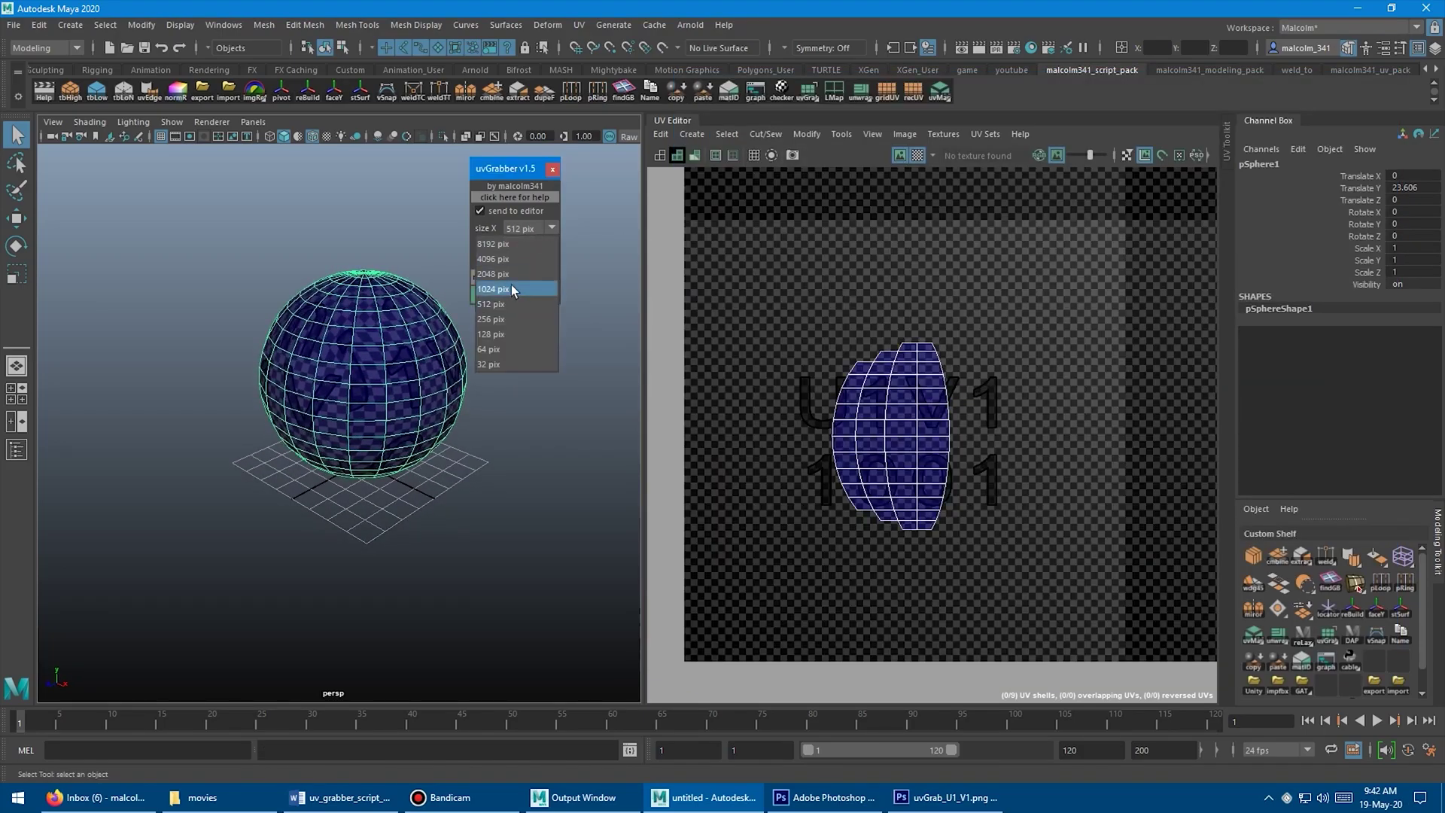
pyautogui.click(503, 295)
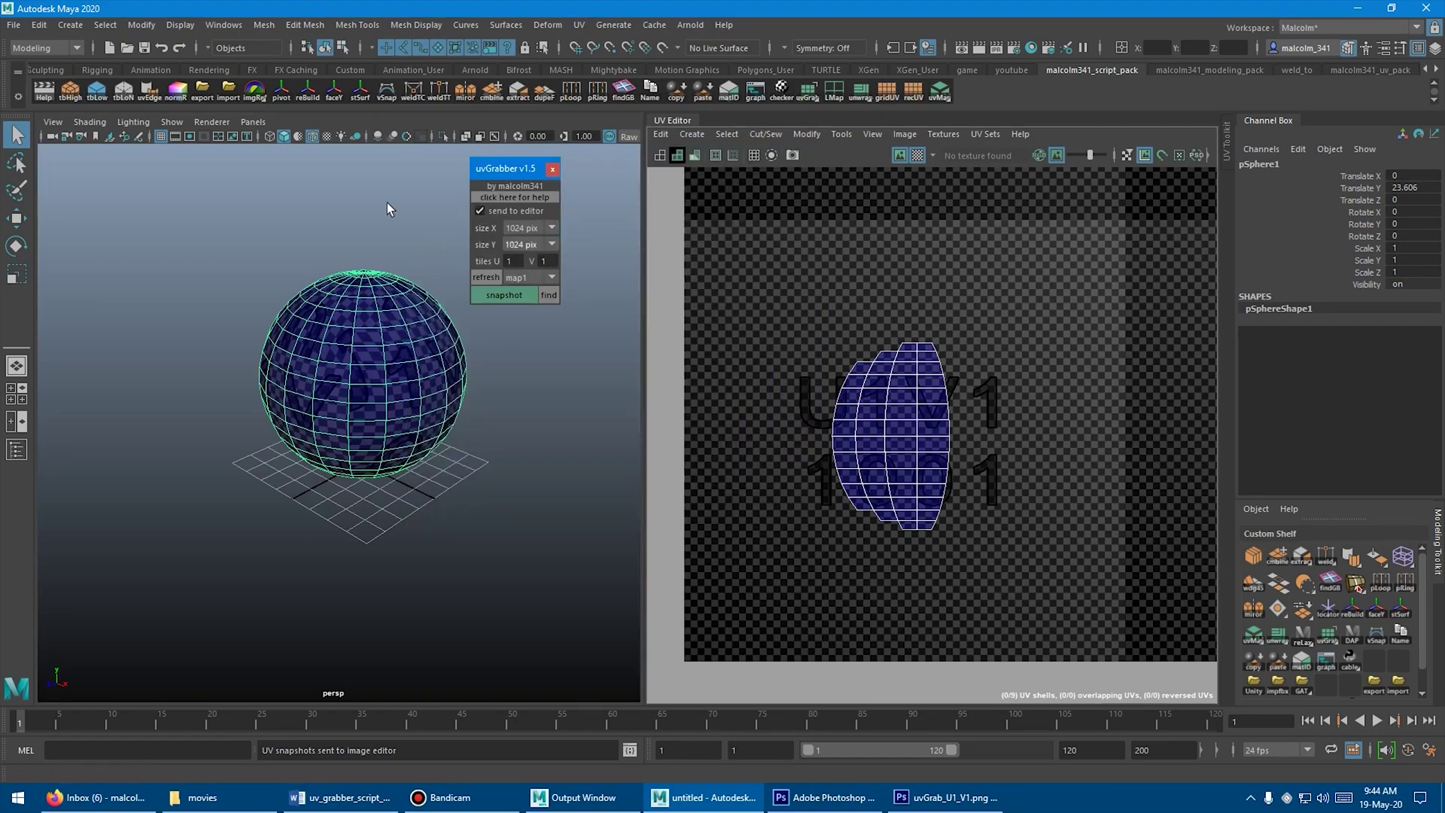
pyautogui.click(518, 197)
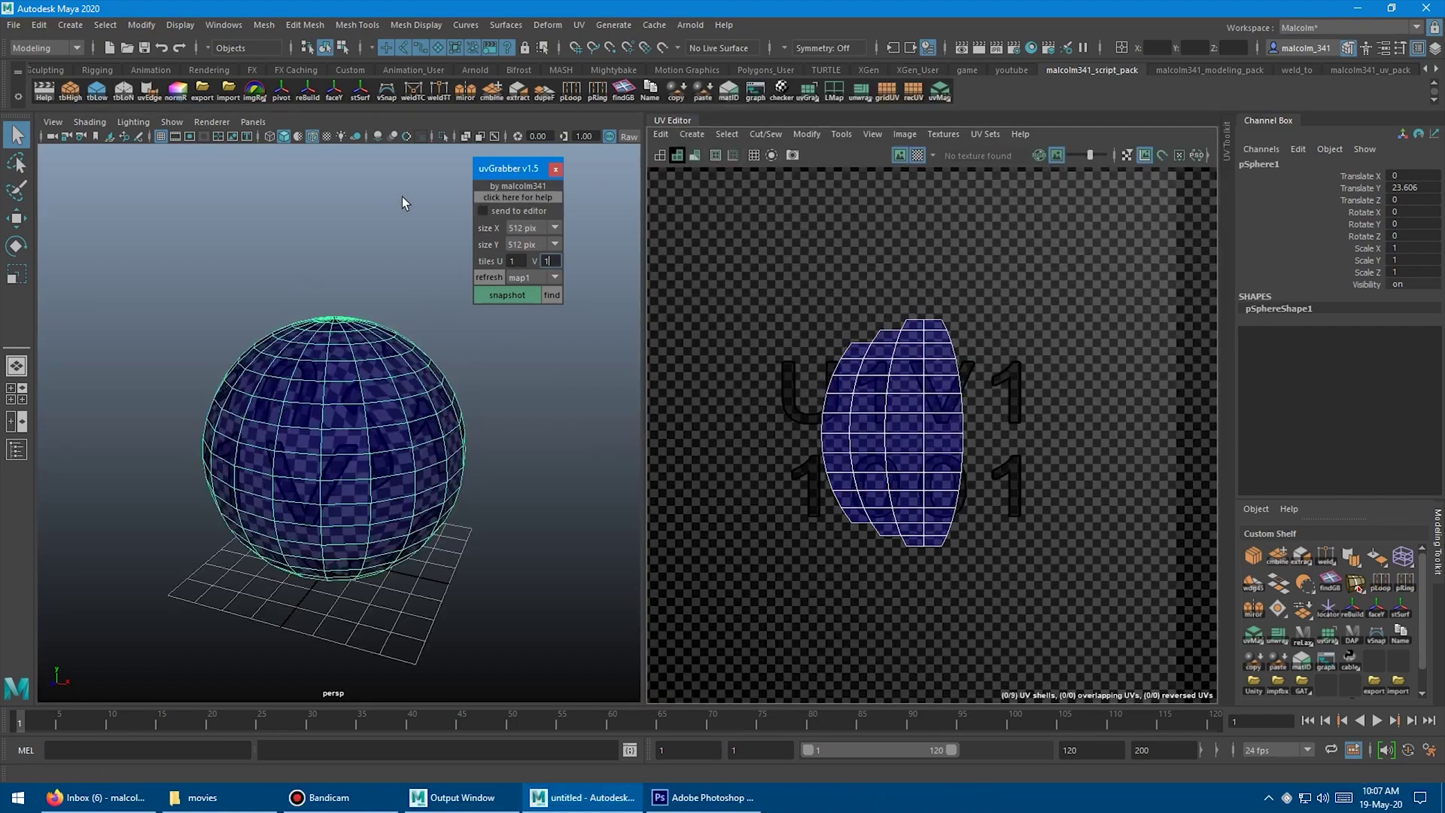
# Step: Snapshot the UVs at the 8192 x 8192 preset and reload the updated image in Photoshop
pyautogui.rightClick(813, 90)
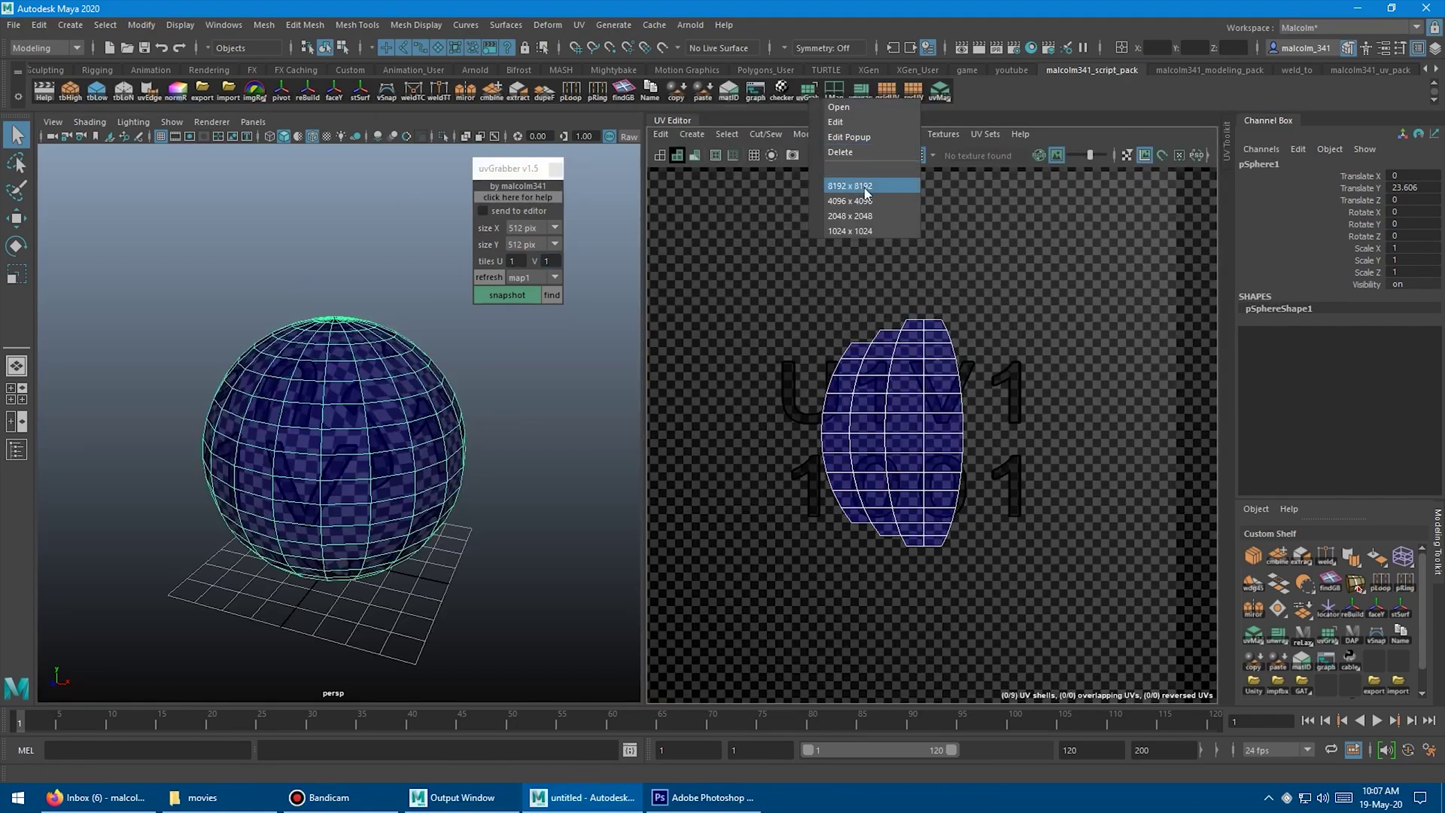
pyautogui.click(851, 186)
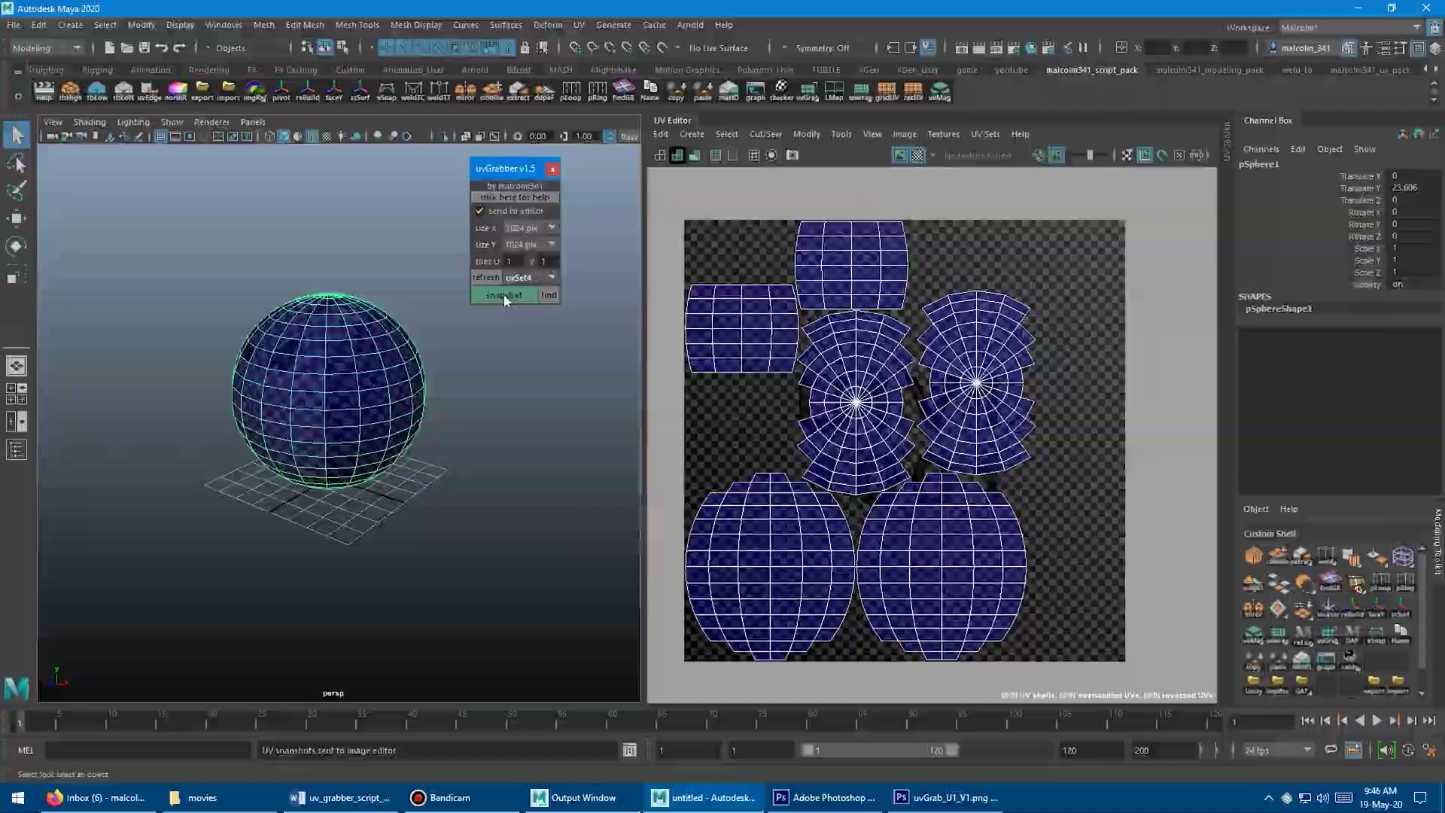
pyautogui.click(503, 294)
pyautogui.press('Return')
pyautogui.hotkey('alt', 'Tab')
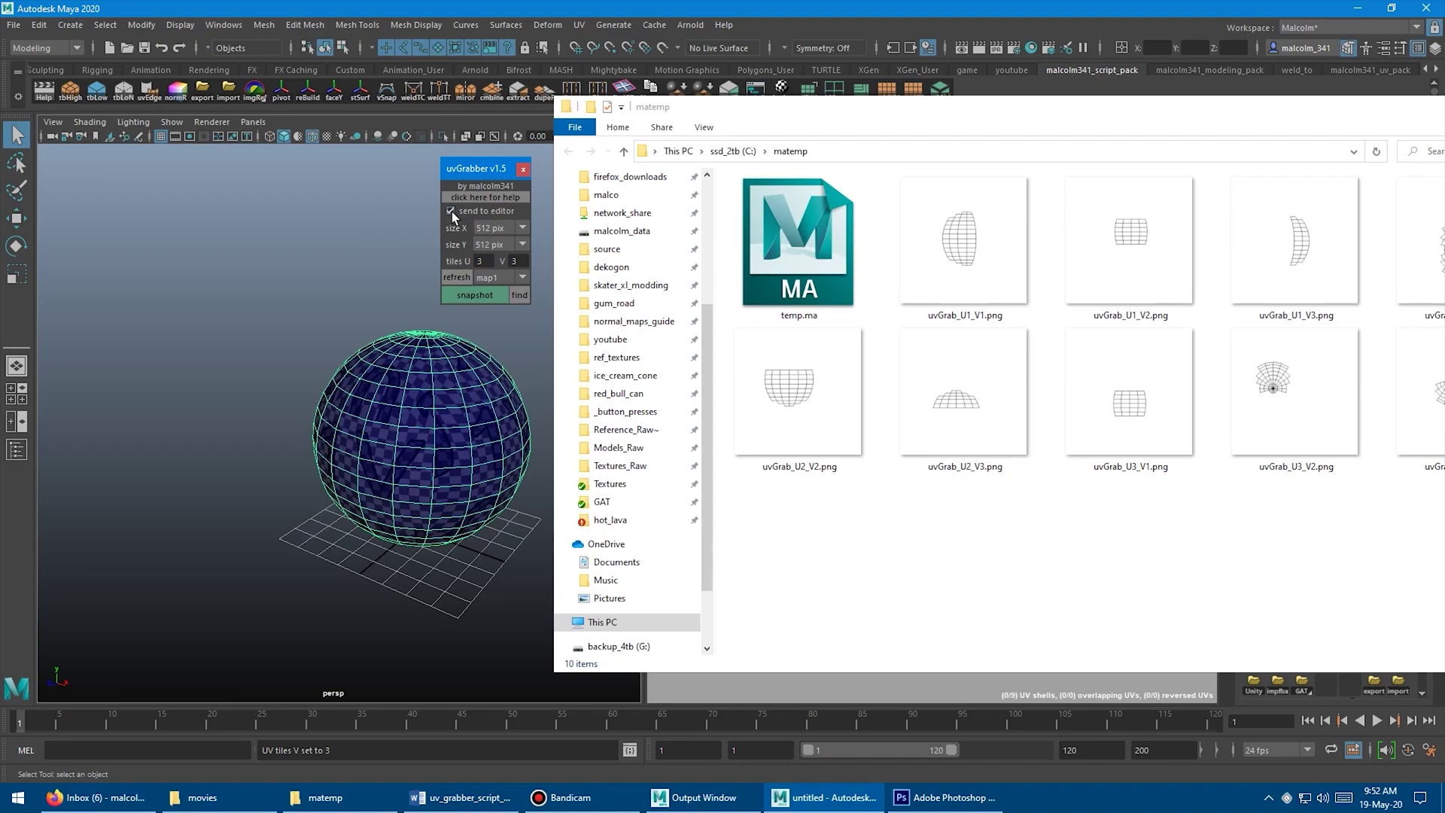
# Step: Untick 'send to editor' in uvGrabber and set the U tile count to 3
pyautogui.click(451, 210)
pyautogui.write('3')
pyautogui.press('Tab')
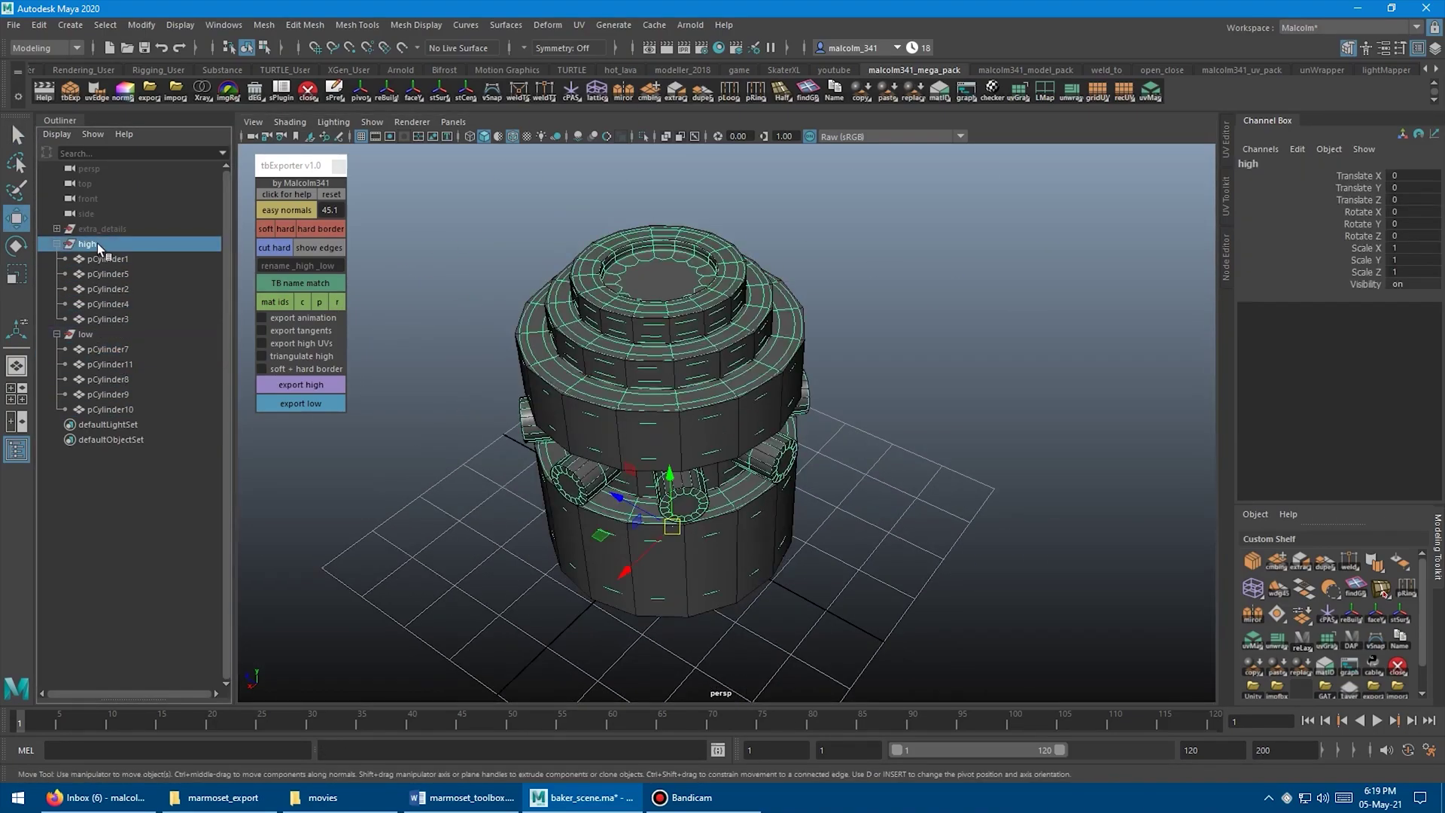
# Step: Rename pCylinder1 and pCylinder7 to the socket_high_01 / socket_low_01 pair
pyautogui.click(108, 258)
pyautogui.keyDown('ctrl'); pyautogui.click(108, 349); pyautogui.keyUp('ctrl')
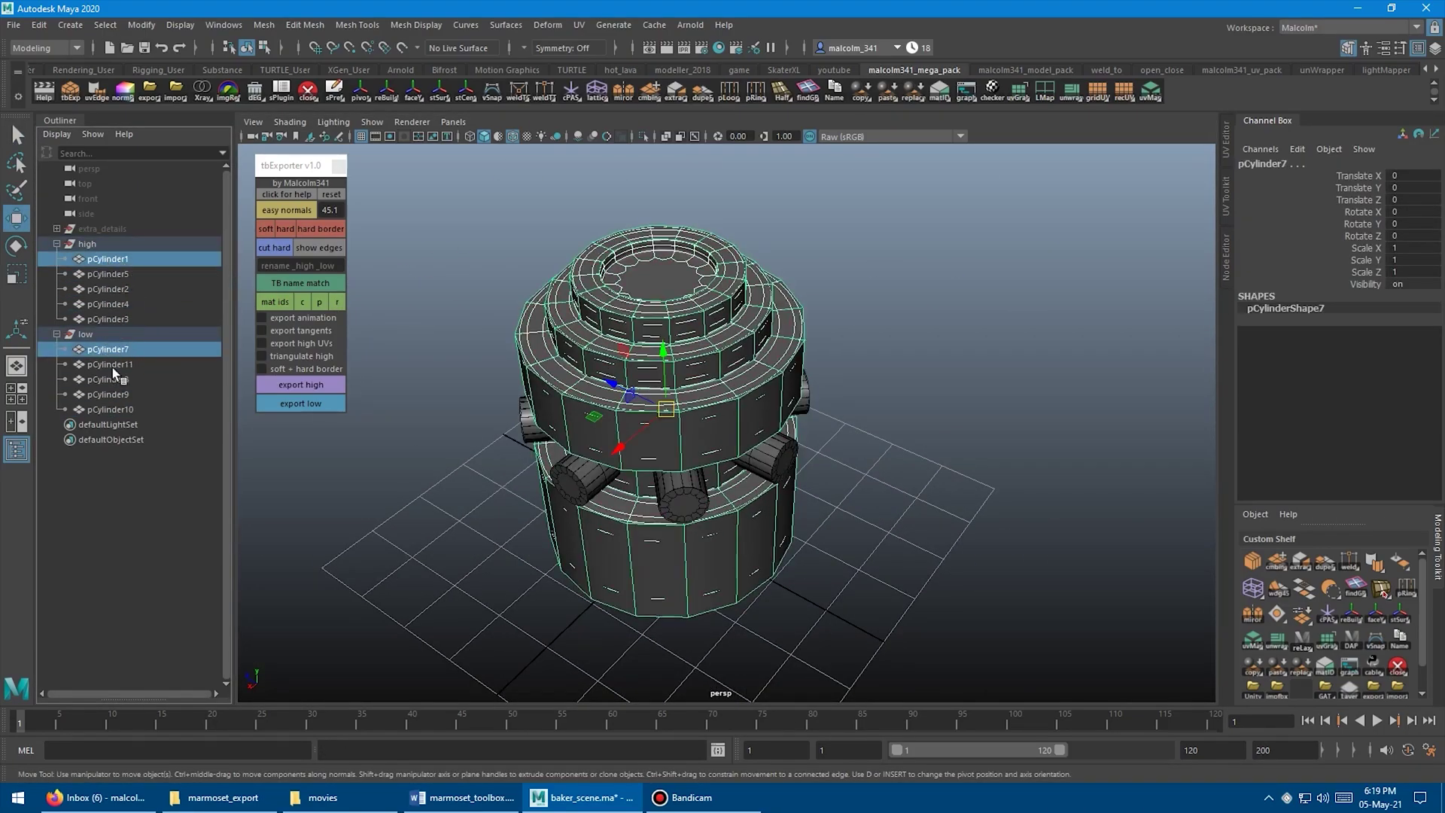
pyautogui.click(295, 265)
pyautogui.write('socket')
pyautogui.press('Return')
# Step: Rename the remaining cylinders as 'rod' high/low pairs and export the meshes to Marmoset Toolbag
pyautogui.moveTo(131, 274); pyautogui.dragTo(123, 410)
pyautogui.doubleClick(301, 265)
pyautogui.write('rod')
pyautogui.press('Return')
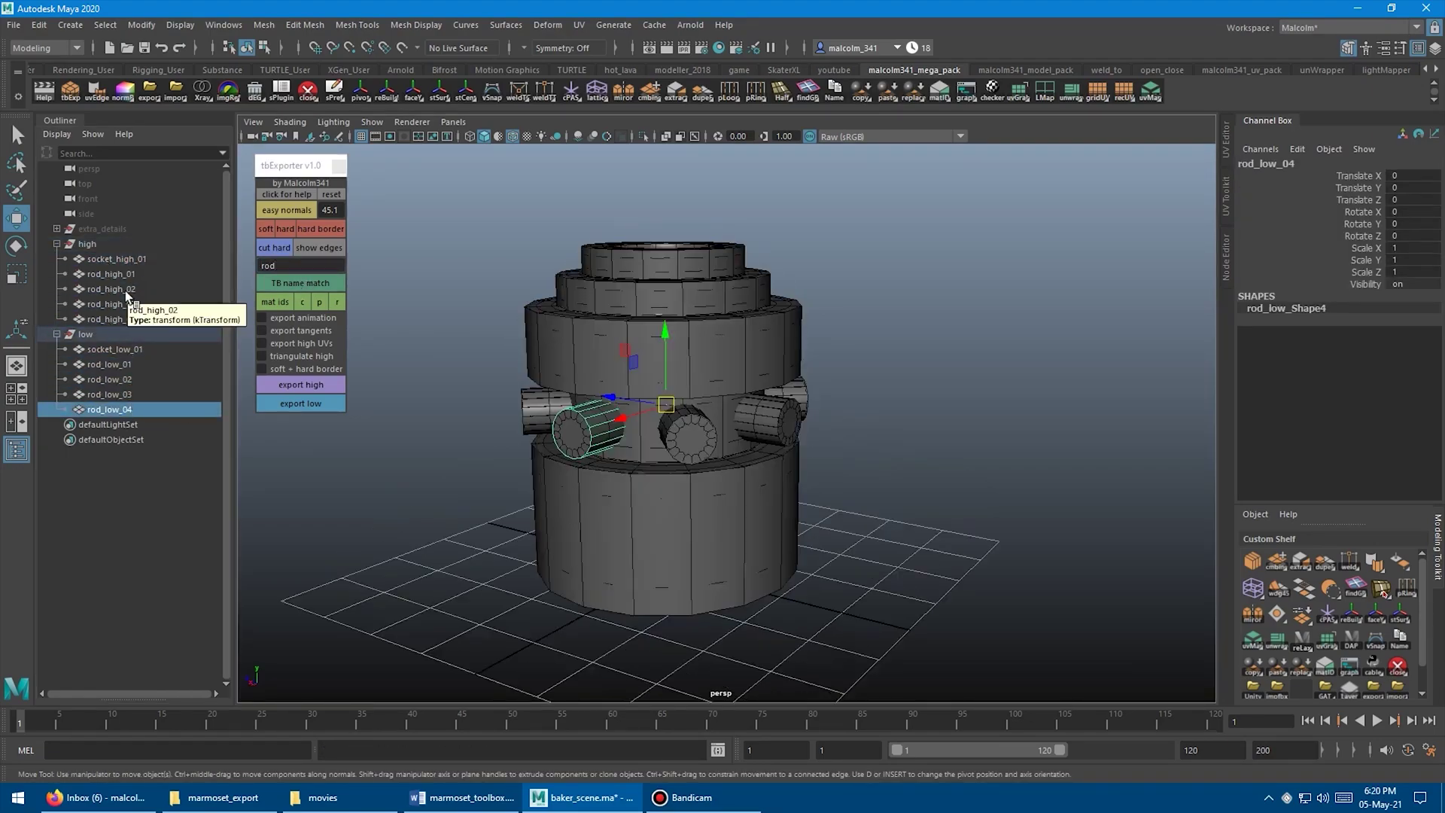
pyautogui.click(409, 322)
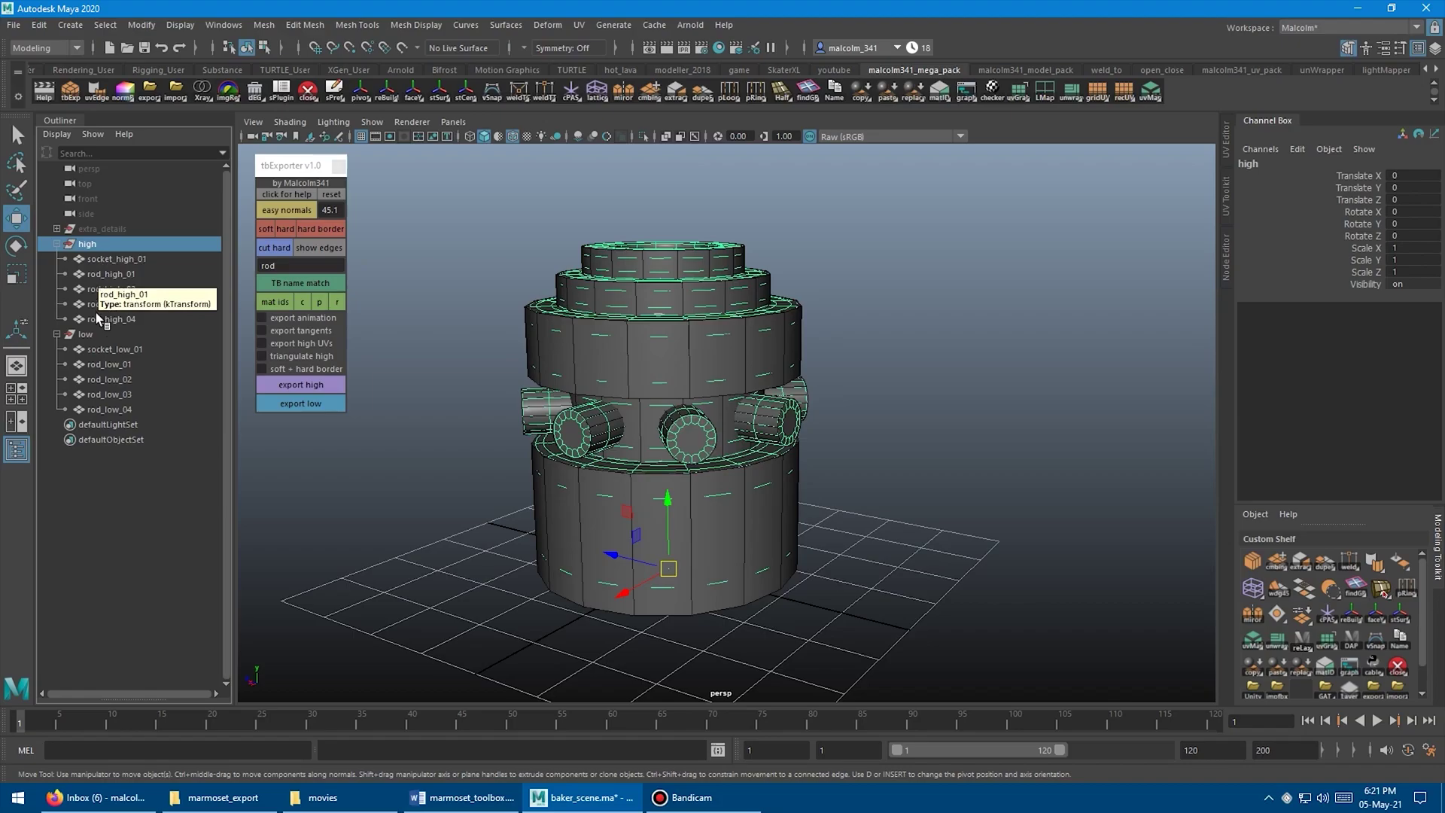
pyautogui.moveTo(113, 259); pyautogui.dragTo(113, 274)
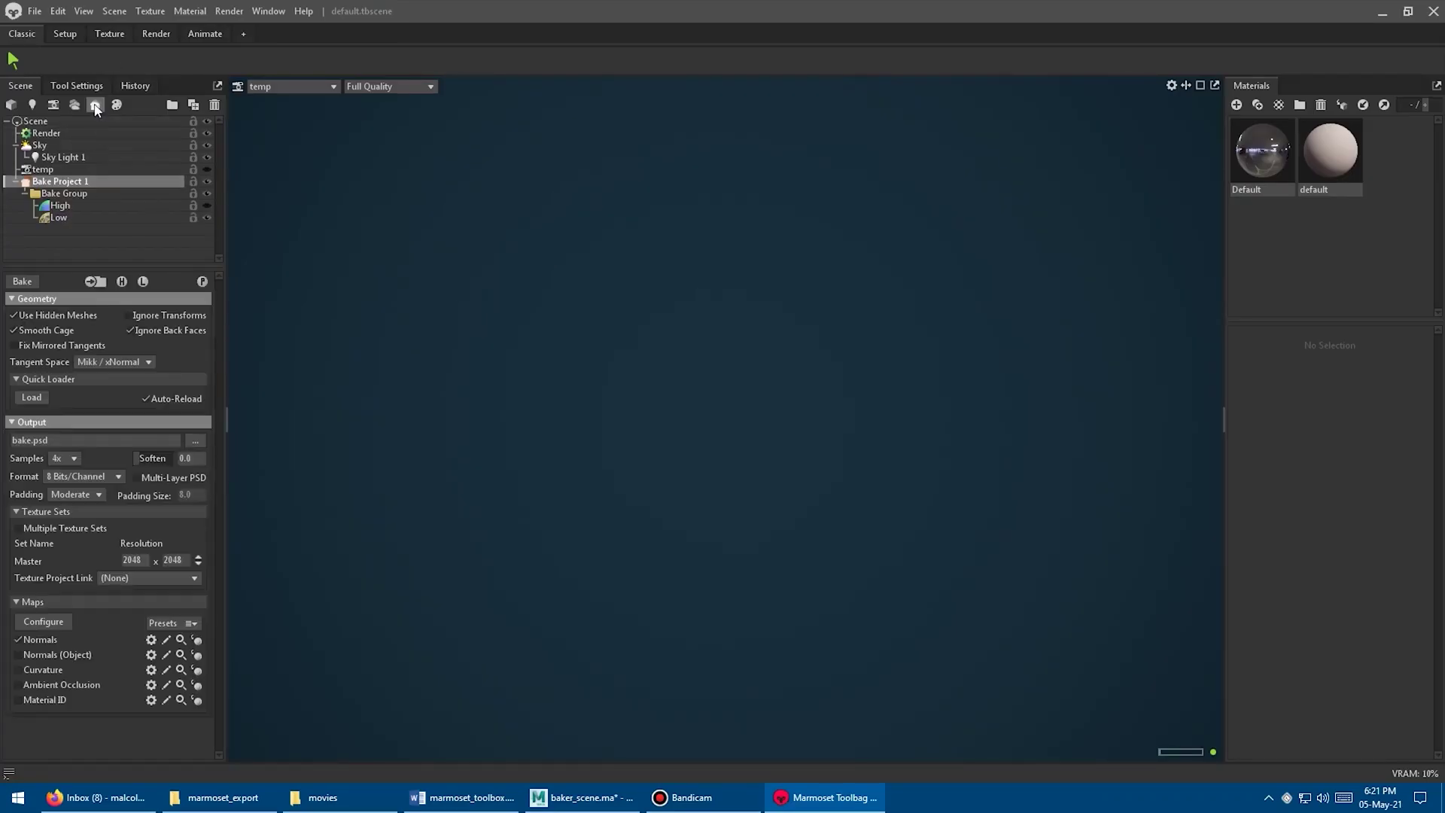
pyautogui.click(96, 105)
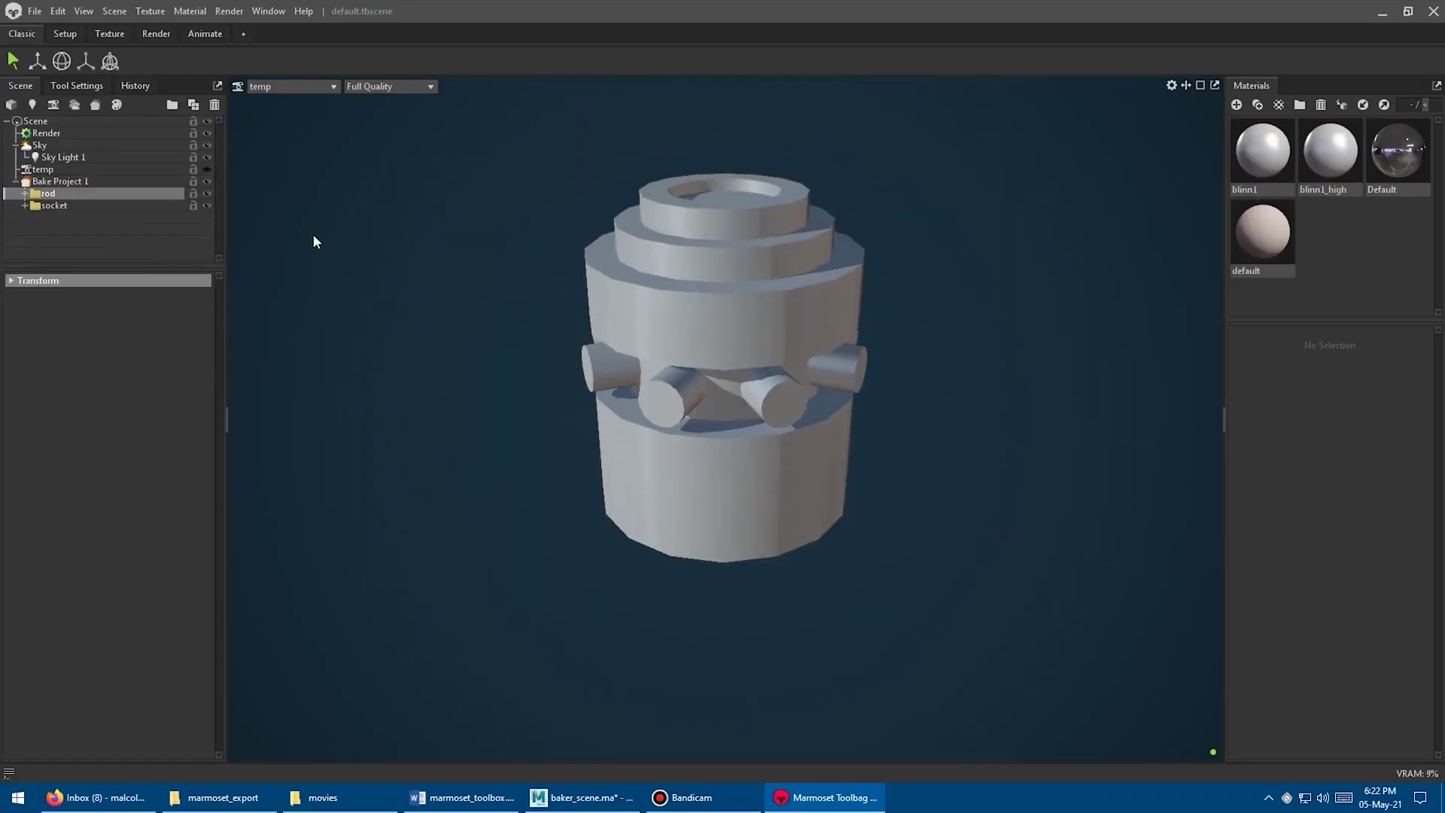
# Step: Select the high-poly socket and rod meshes, preview them smoothed, and assign colour material IDs
pyautogui.click(578, 377)
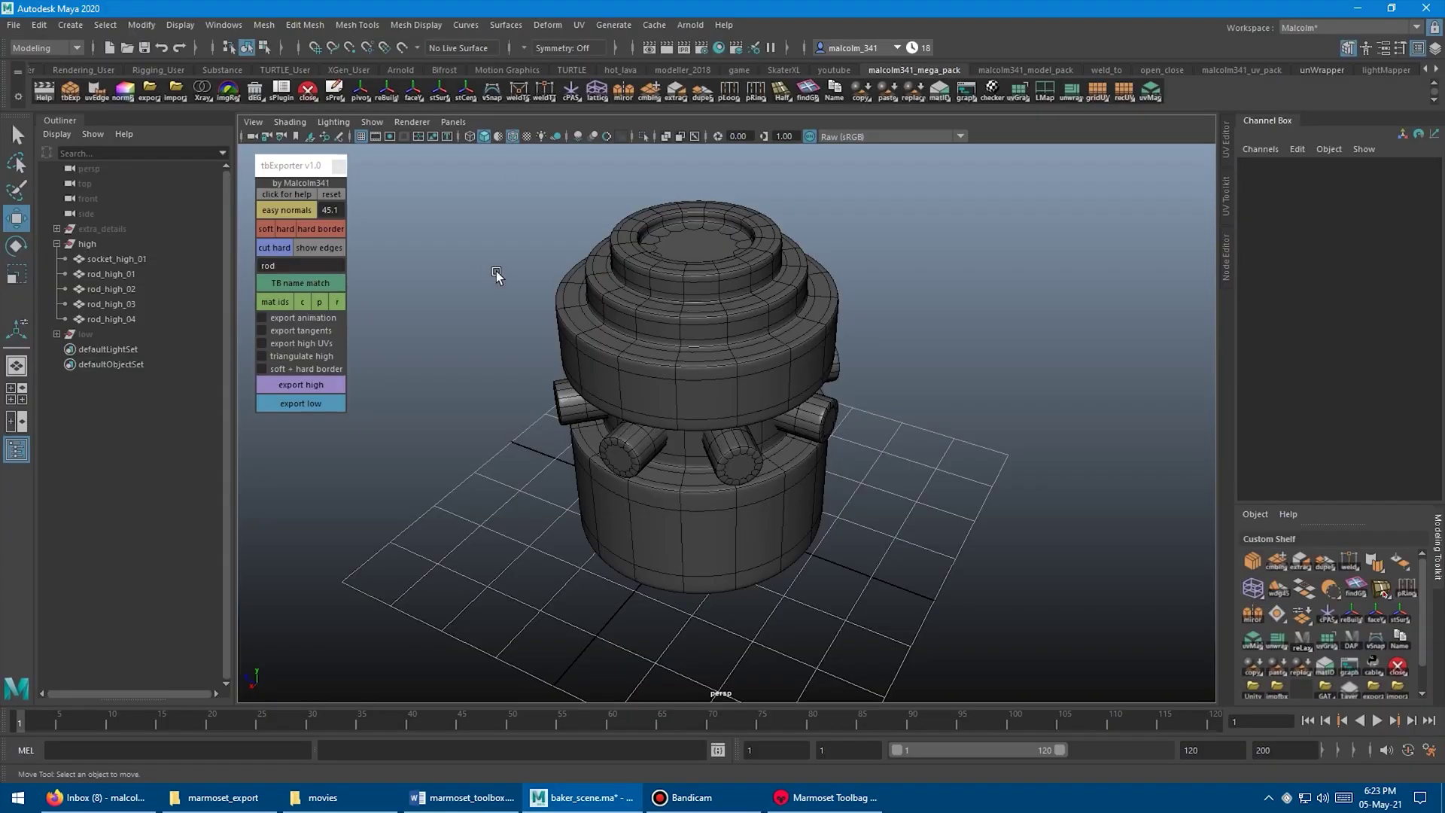
pyautogui.click(110, 259)
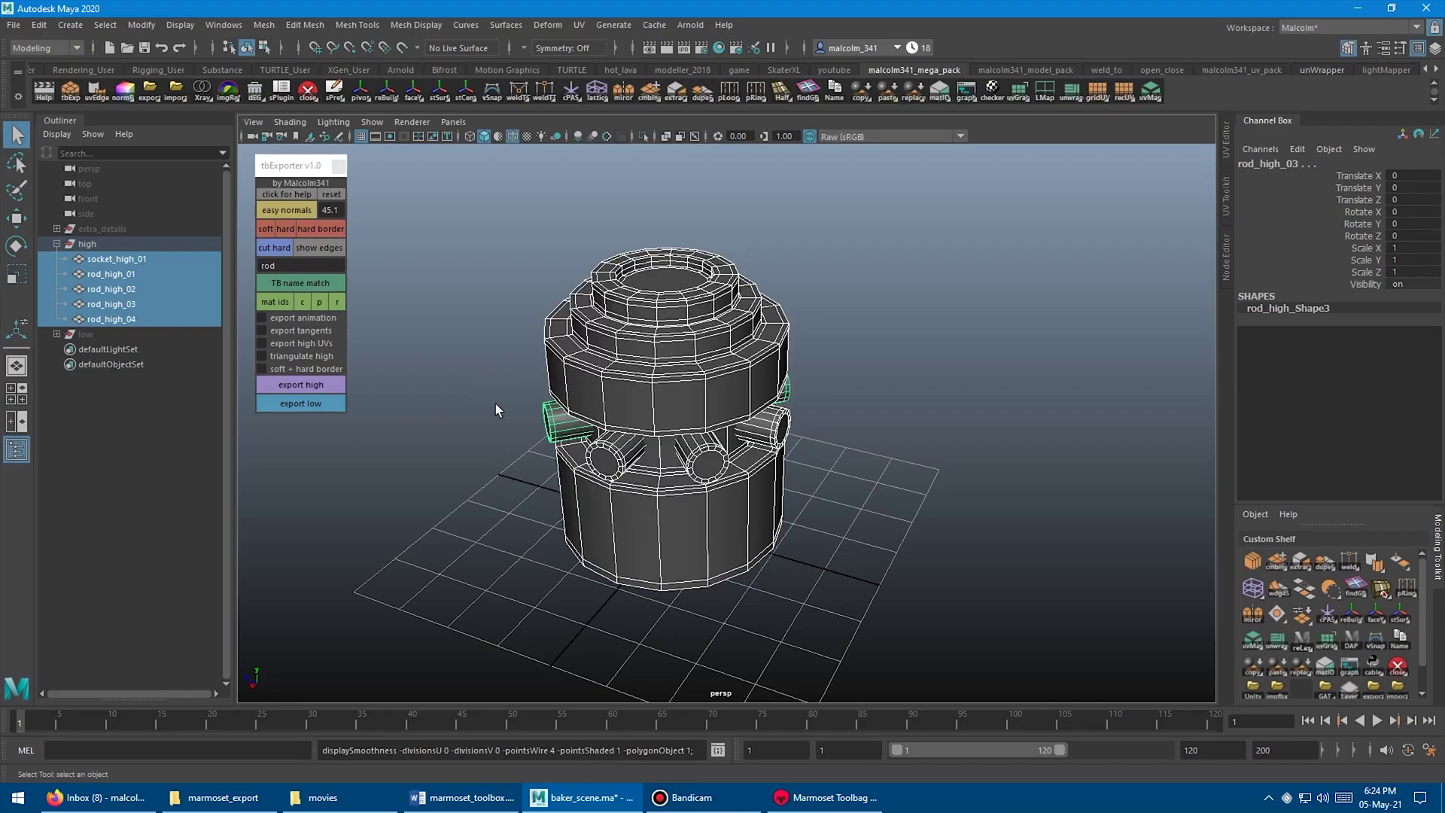
pyautogui.press('3')
pyautogui.click(114, 336)
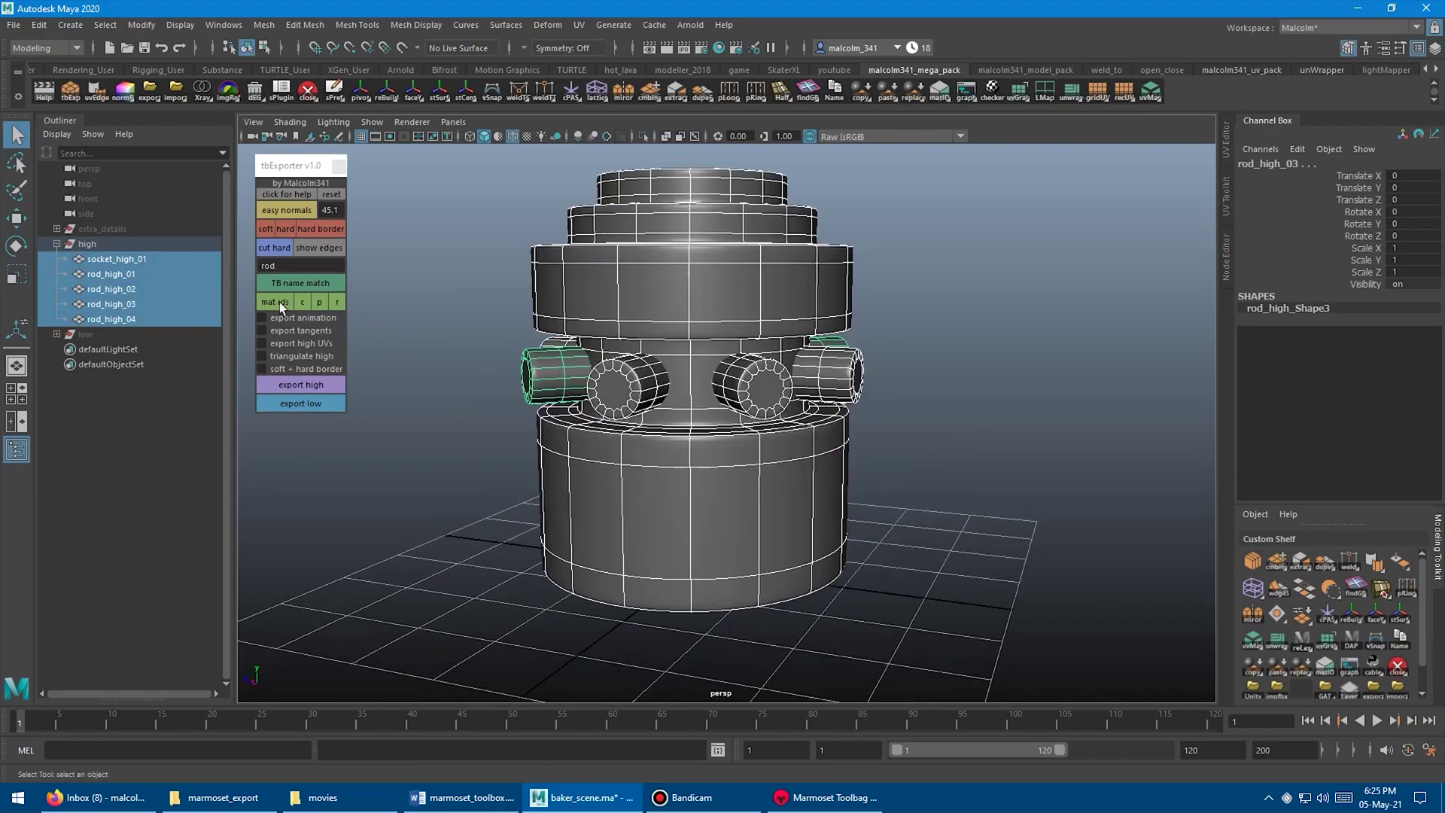
pyautogui.keyDown('alt'); pyautogui.moveTo(663, 406); pyautogui.dragTo(644, 399); pyautogui.keyUp('alt')
pyautogui.scroll(-3, 644, 398)
pyautogui.click(275, 301)
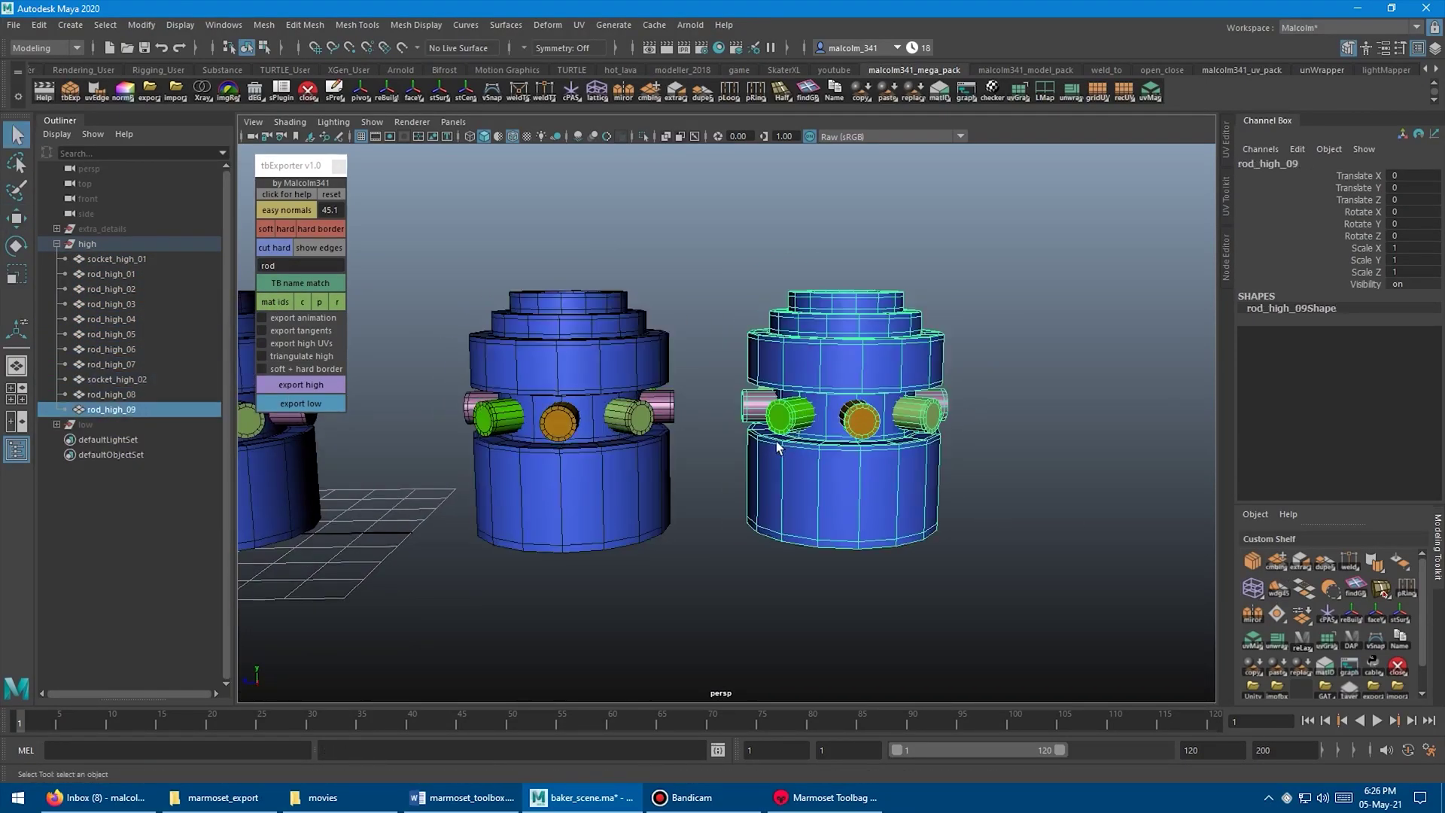
# Step: Reapply material ID colours to the selected rod and socket meshes
pyautogui.click(276, 301)
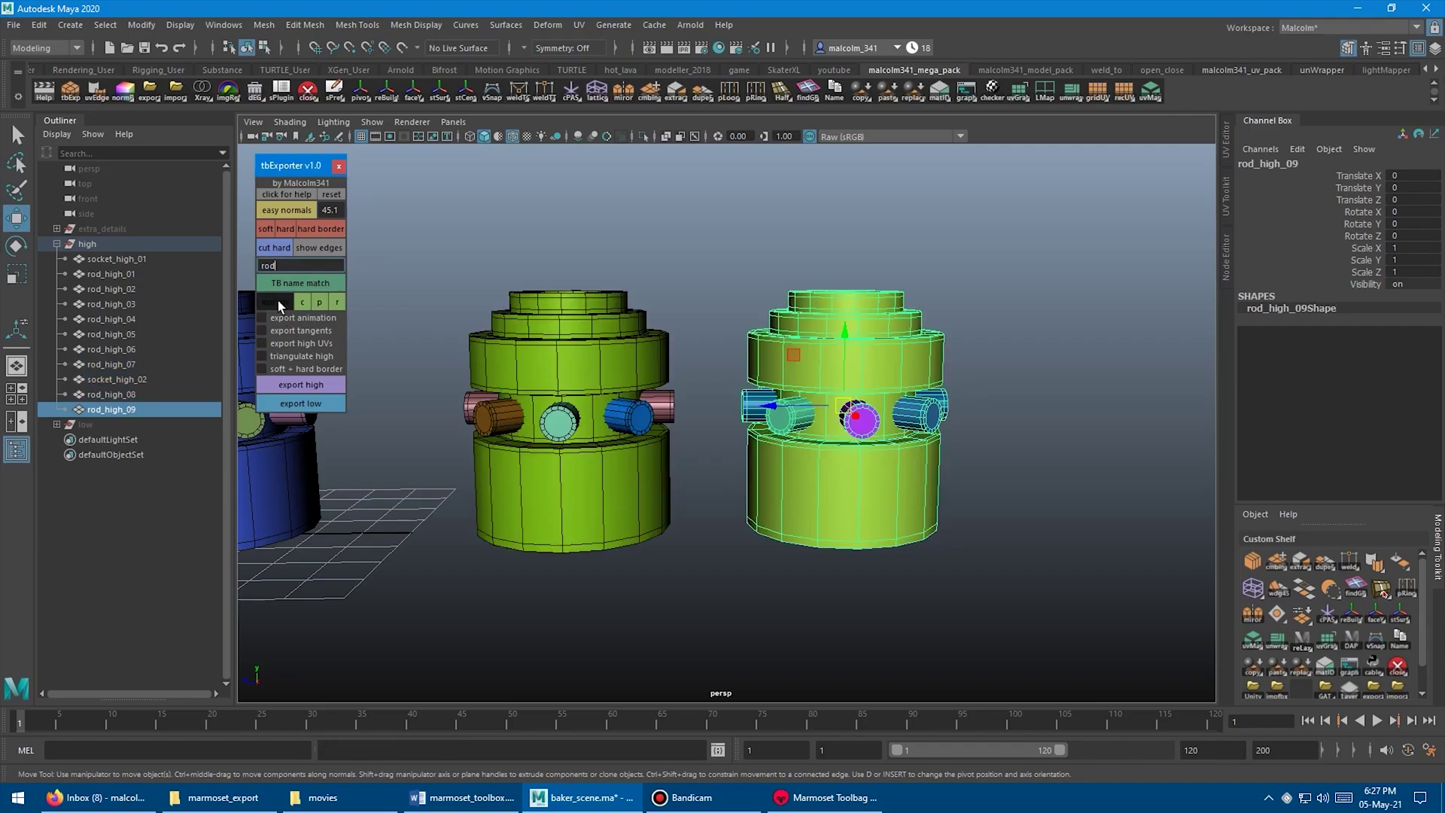
pyautogui.press('w')
pyautogui.moveTo(601, 257); pyautogui.dragTo(787, 420)
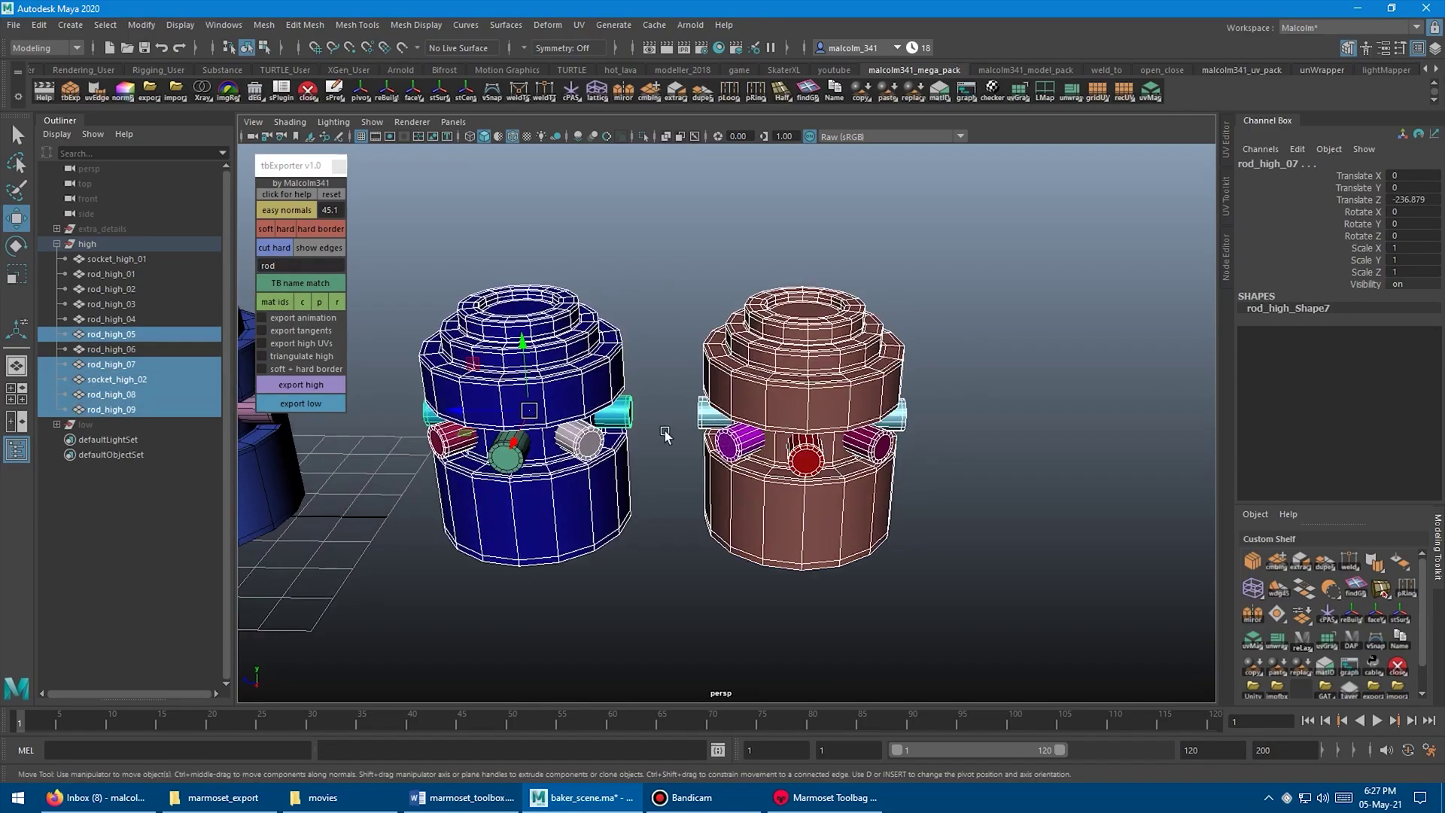
pyautogui.scroll(2, 846, 432)
pyautogui.scroll(-2, 846, 432)
pyautogui.scroll(3, 846, 432)
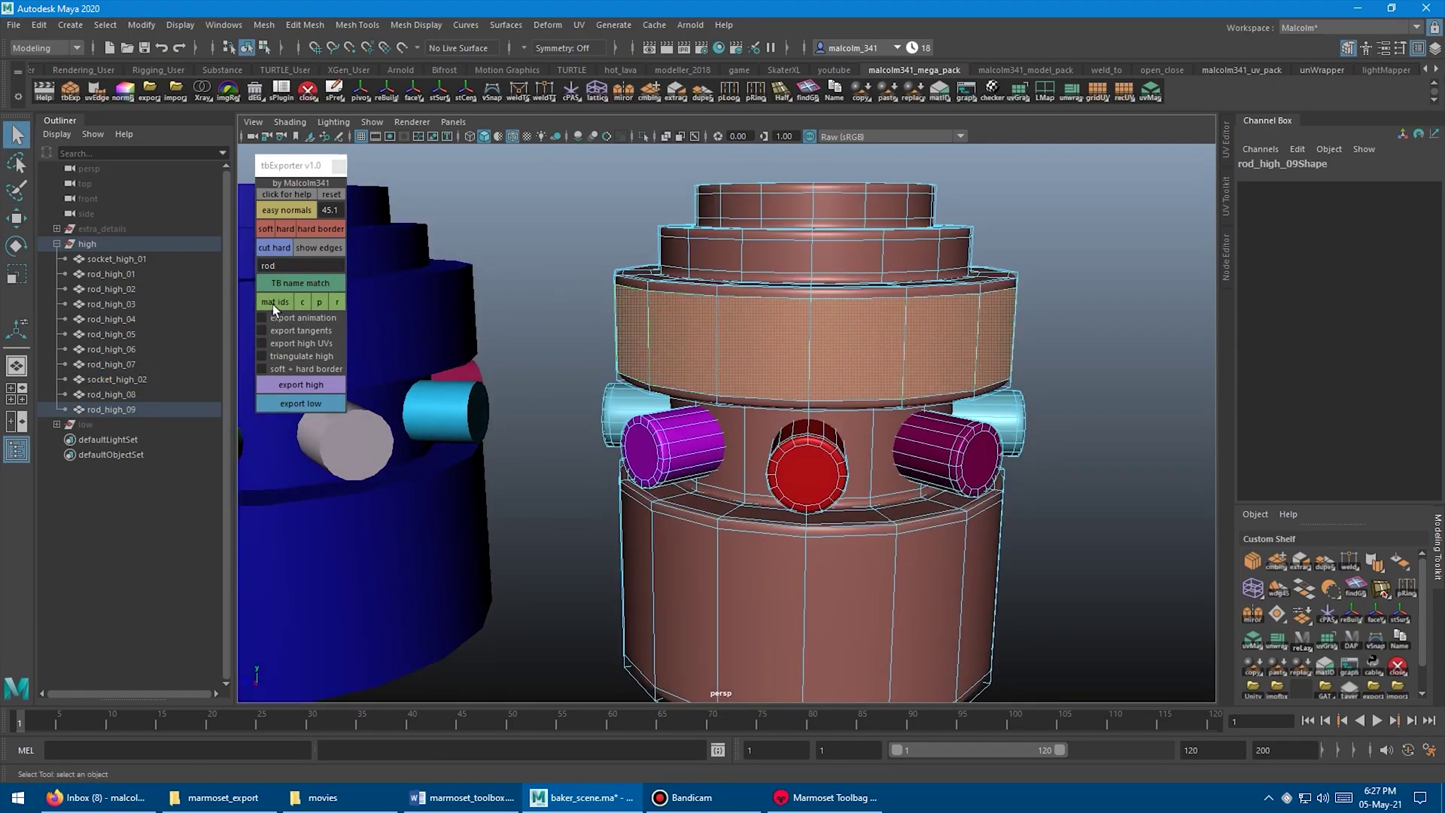
pyautogui.moveTo(846, 432)
pyautogui.keyDown('alt'); pyautogui.mouseDown()
pyautogui.moveTo(1037, 336)
pyautogui.moveTo(866, 421)
pyautogui.mouseUp(); pyautogui.keyUp('alt')
pyautogui.scroll(-3, 865, 422)
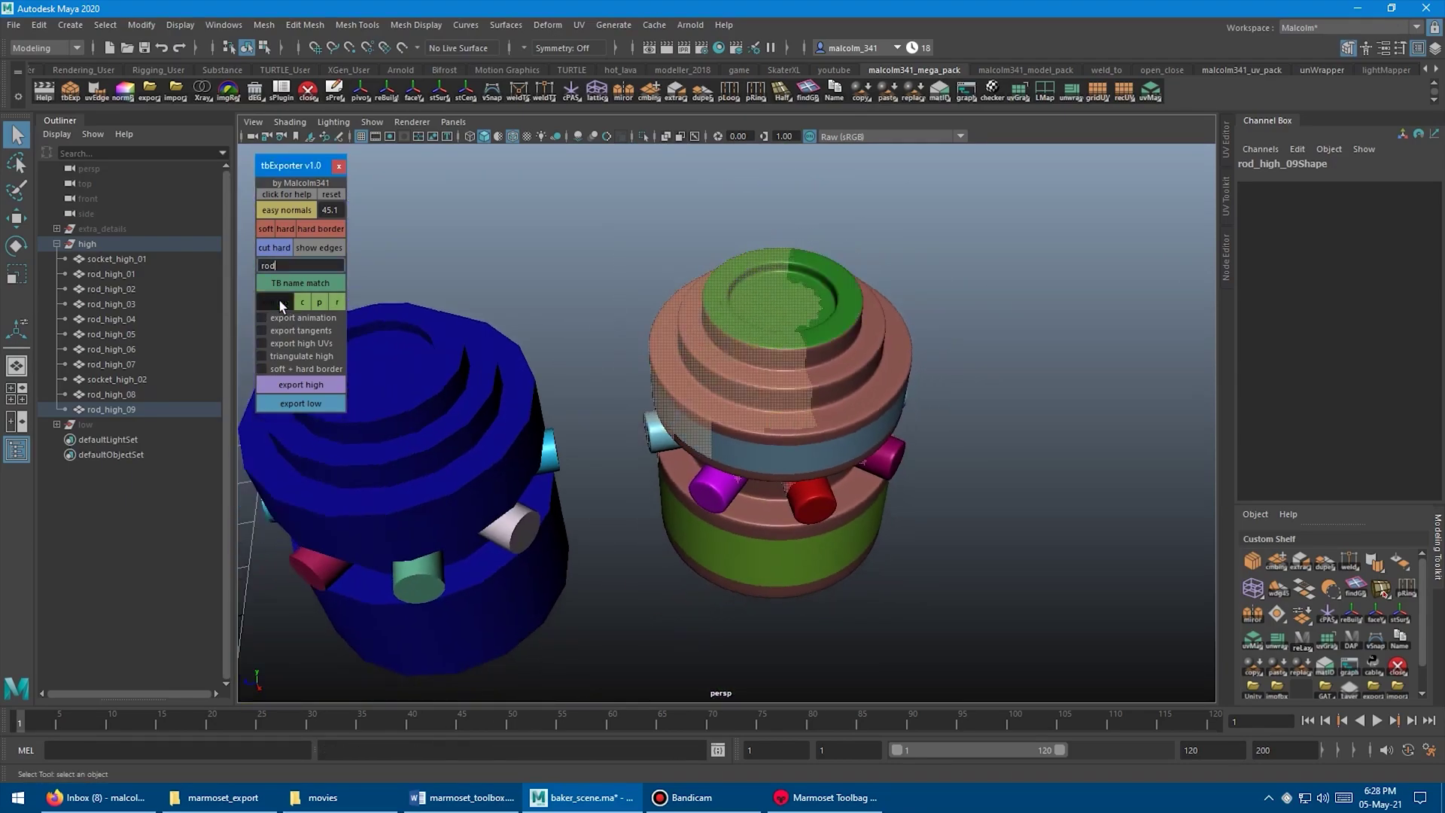
pyautogui.click(275, 302)
# Step: Give rod_high_09 and the green socket's band new material IDs, then inspect rod_high_01_M in Hypershade
pyautogui.scroll(3, 641, 262)
pyautogui.keyDown('alt'); pyautogui.moveTo(641, 262); pyautogui.dragTo(752, 353); pyautogui.keyUp('alt')
pyautogui.scroll(2, 752, 354)
pyautogui.click(338, 302)
pyautogui.keyDown('alt'); pyautogui.moveTo(643, 387); pyautogui.dragTo(451, 339); pyautogui.keyUp('alt')
pyautogui.click(320, 302)
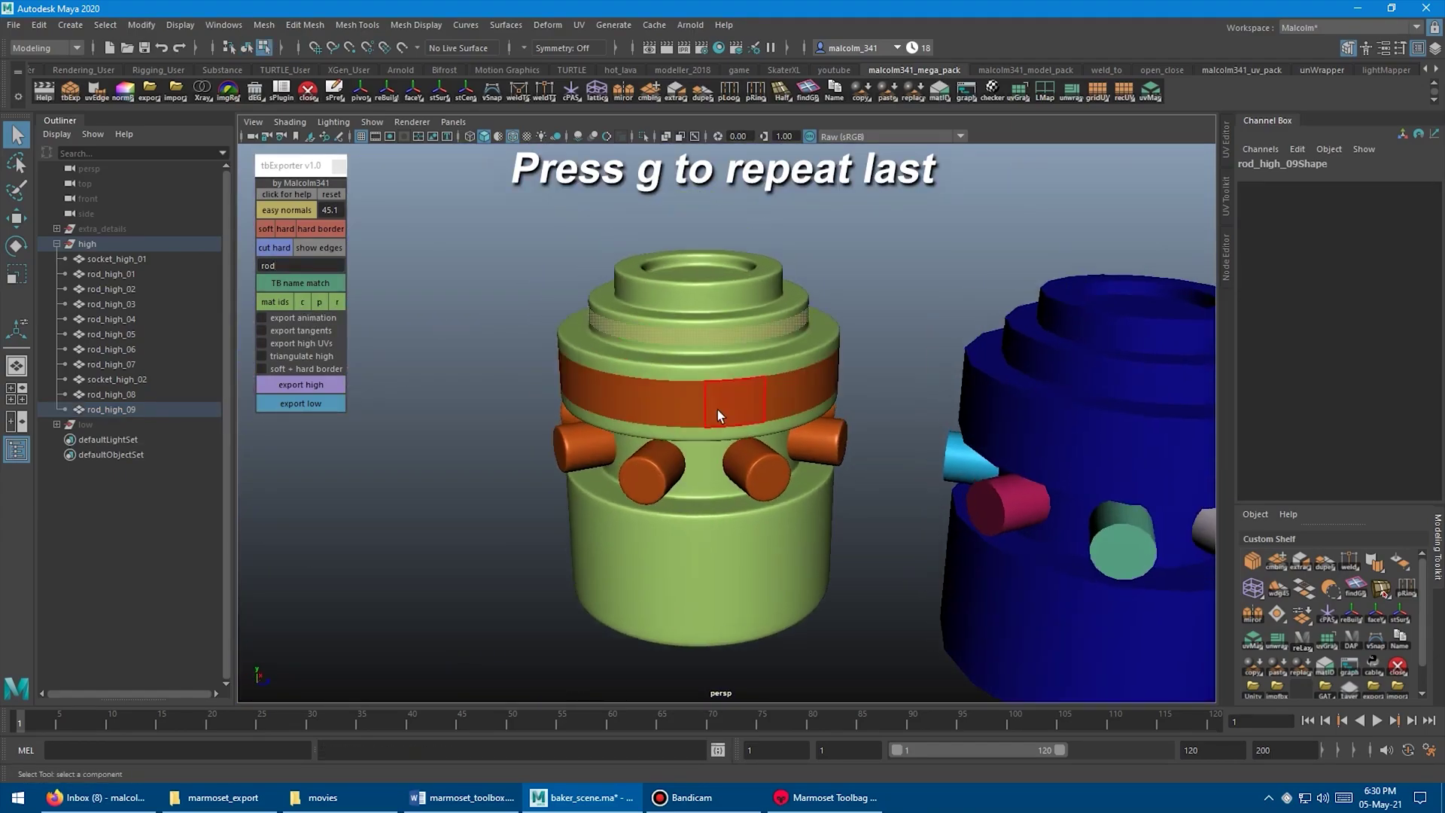
pyautogui.keyDown('alt'); pyautogui.moveTo(717, 410); pyautogui.dragTo(774, 378); pyautogui.keyUp('alt')
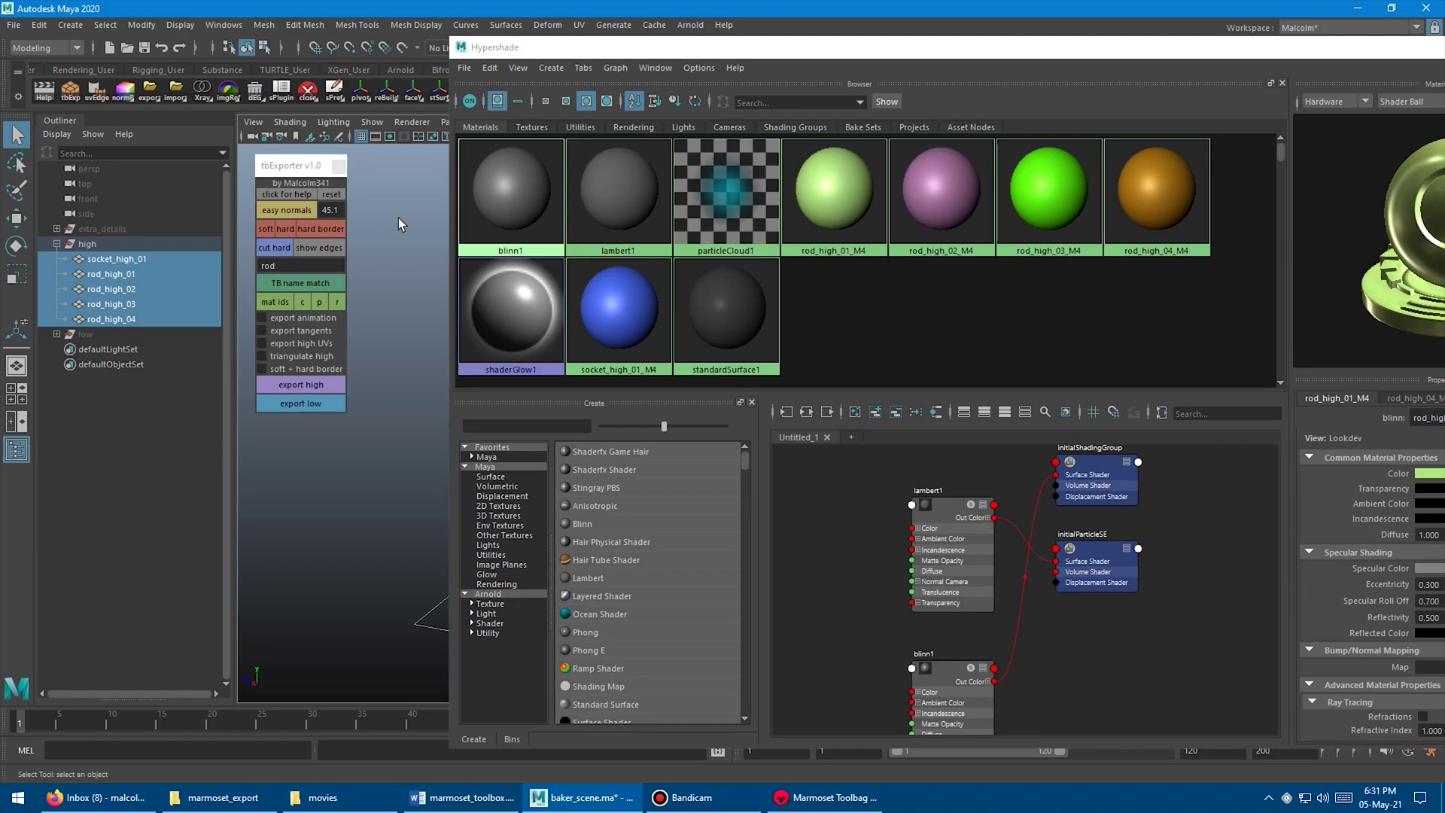
pyautogui.click(111, 274)
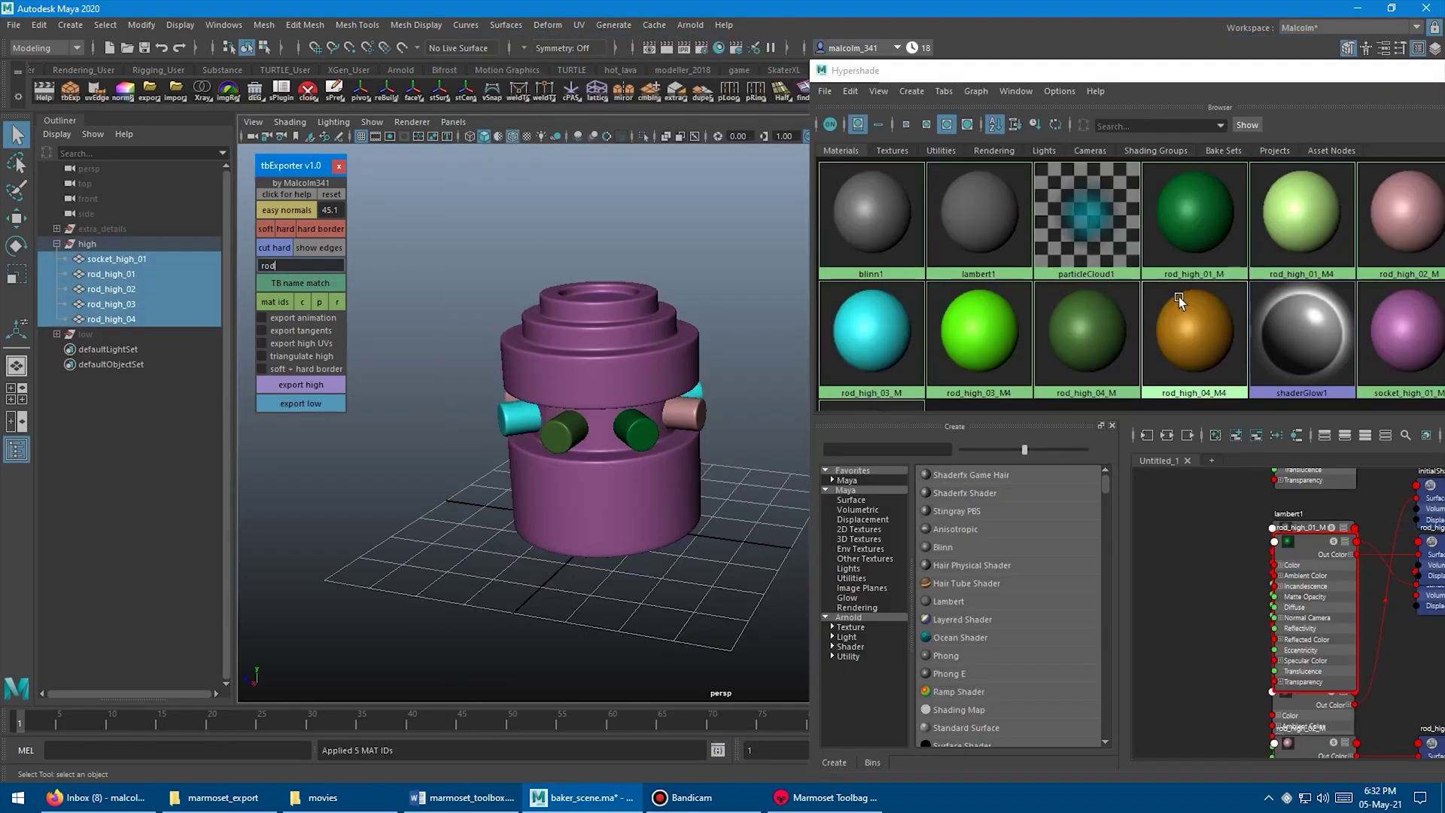
pyautogui.click(1199, 242)
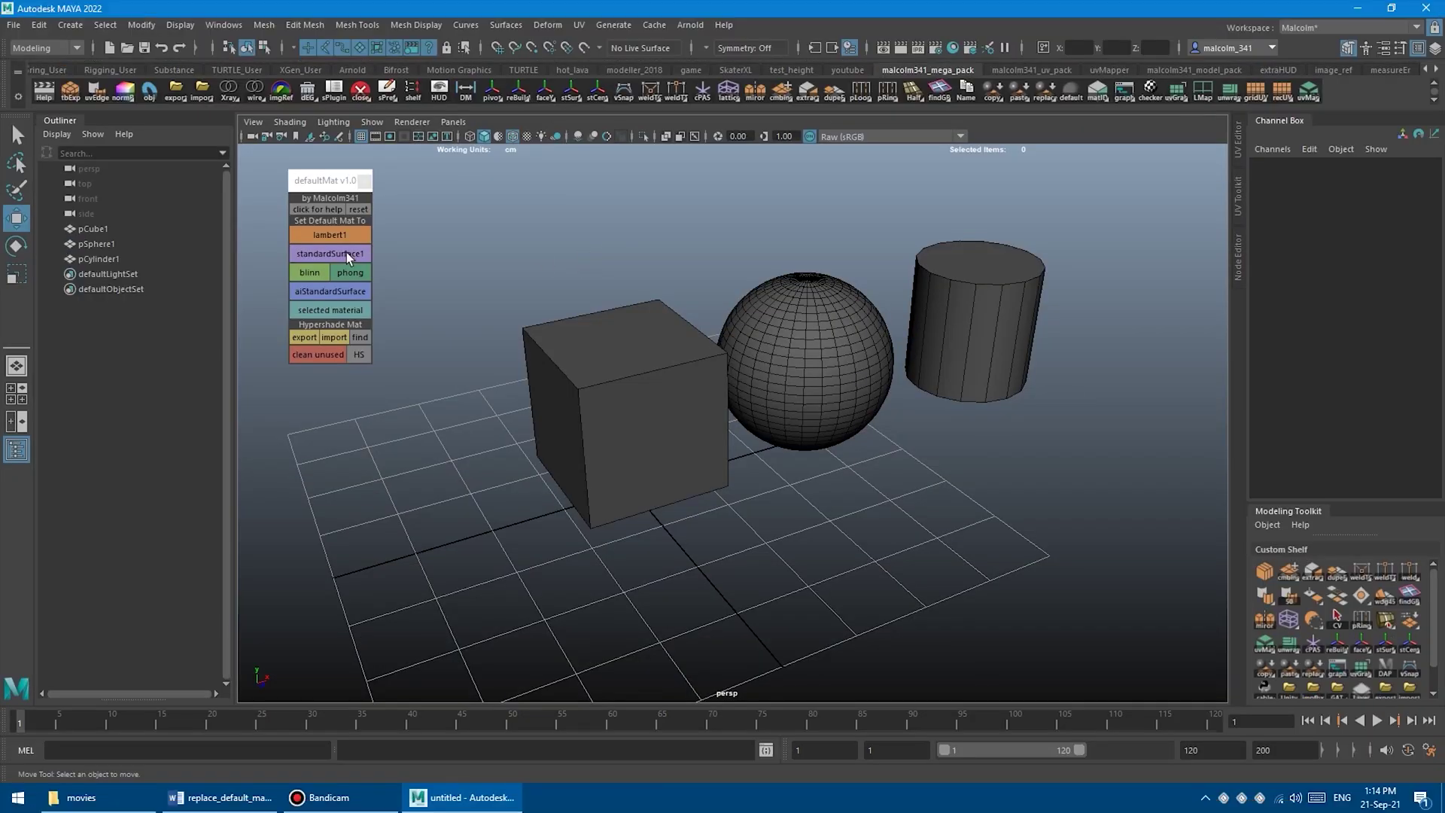
# Step: Set blinn as the defaultMat default material and add pSphere2 and pCube2 to the scene
pyautogui.click(346, 254)
pyautogui.click(331, 291)
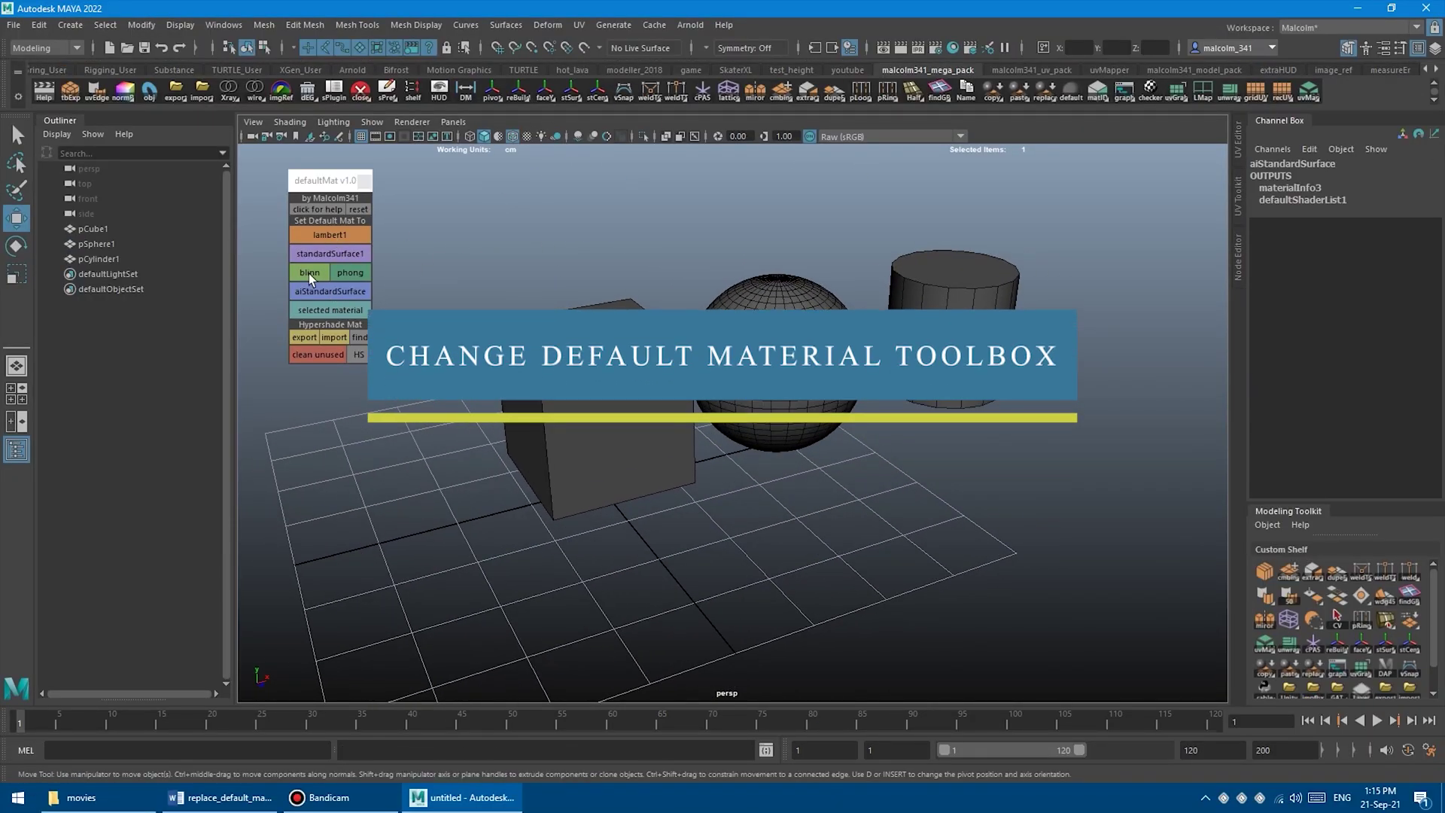
pyautogui.click(308, 273)
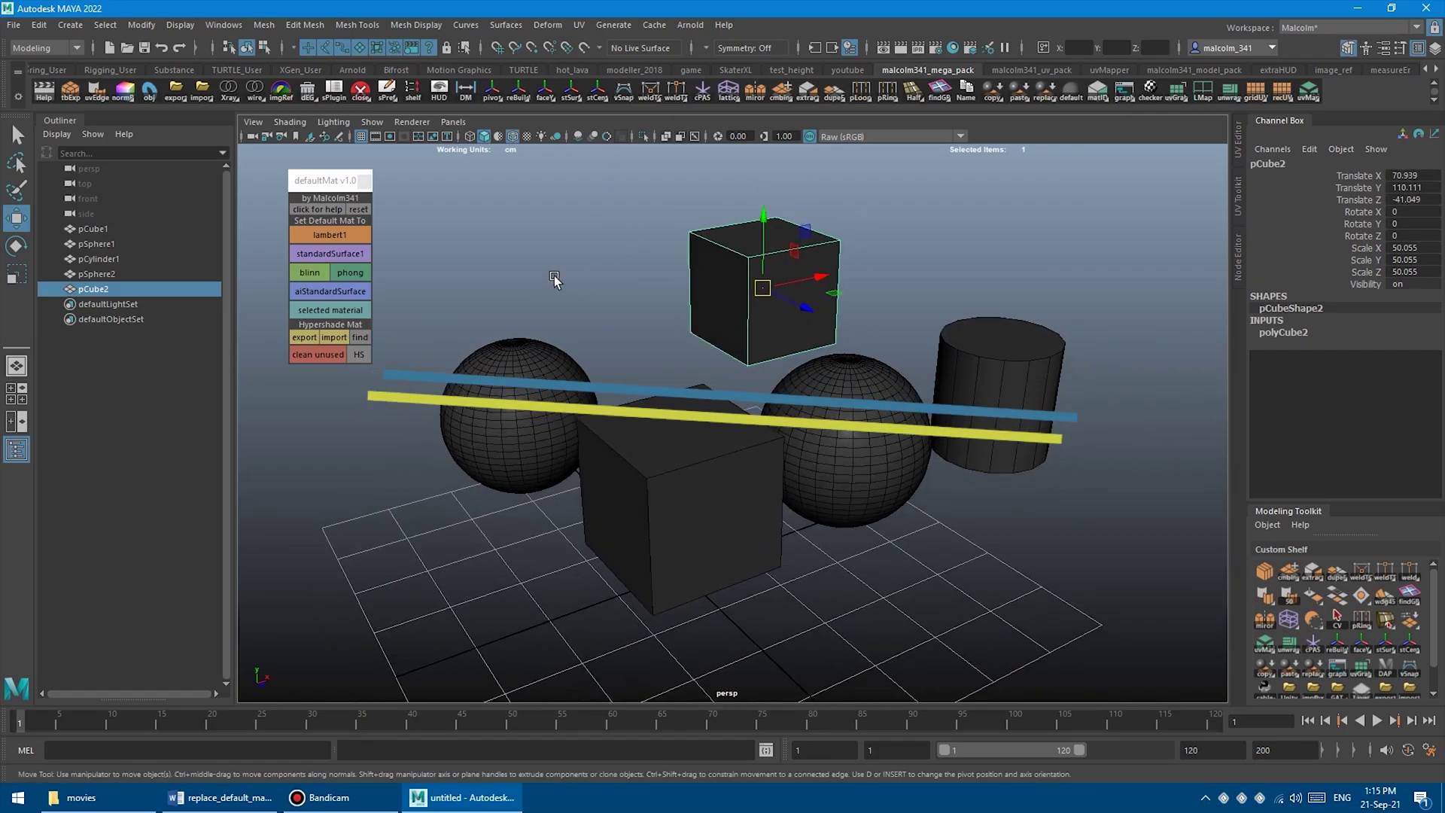
pyautogui.press('q')
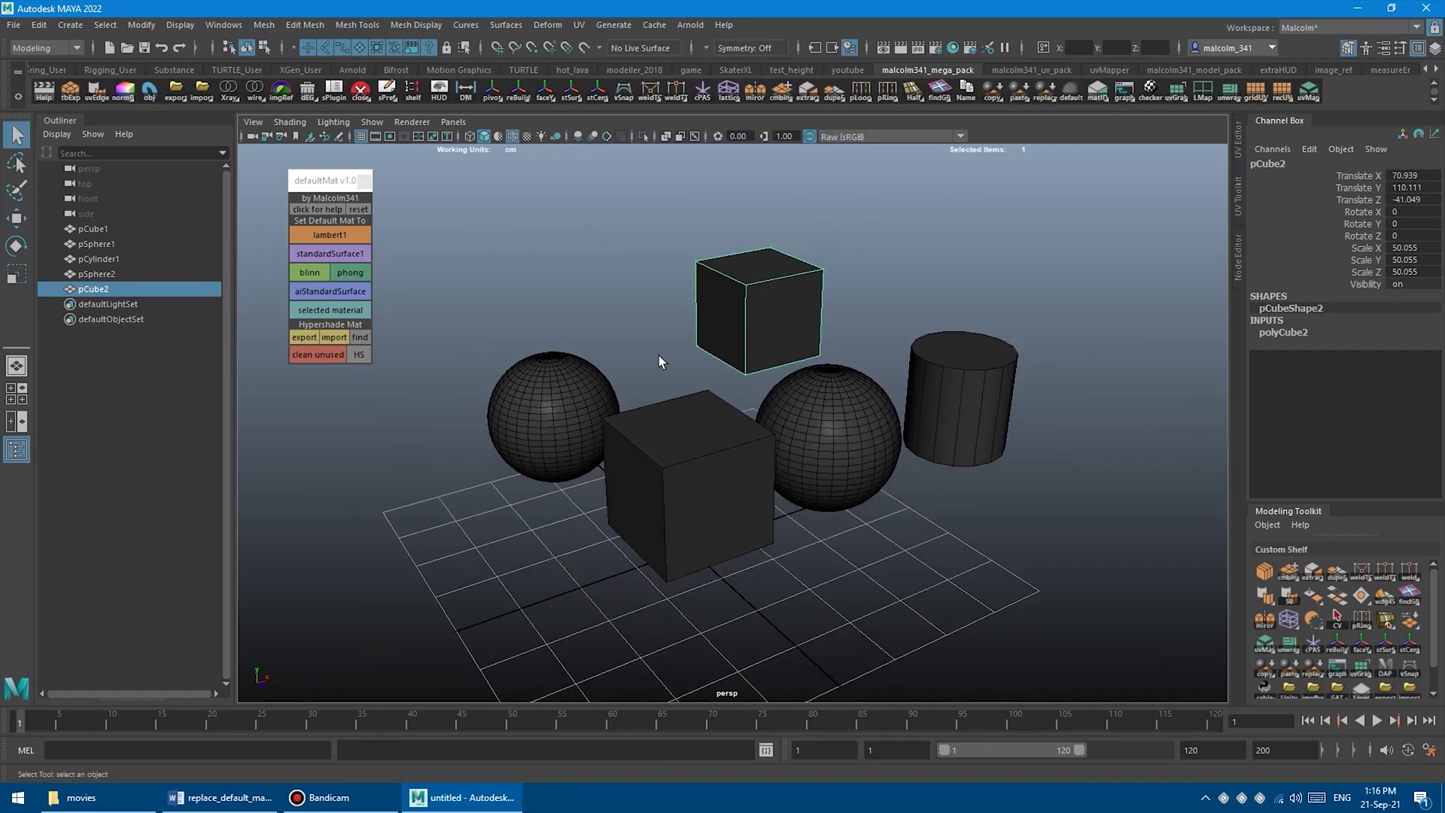
pyautogui.click(309, 273)
pyautogui.click(527, 250)
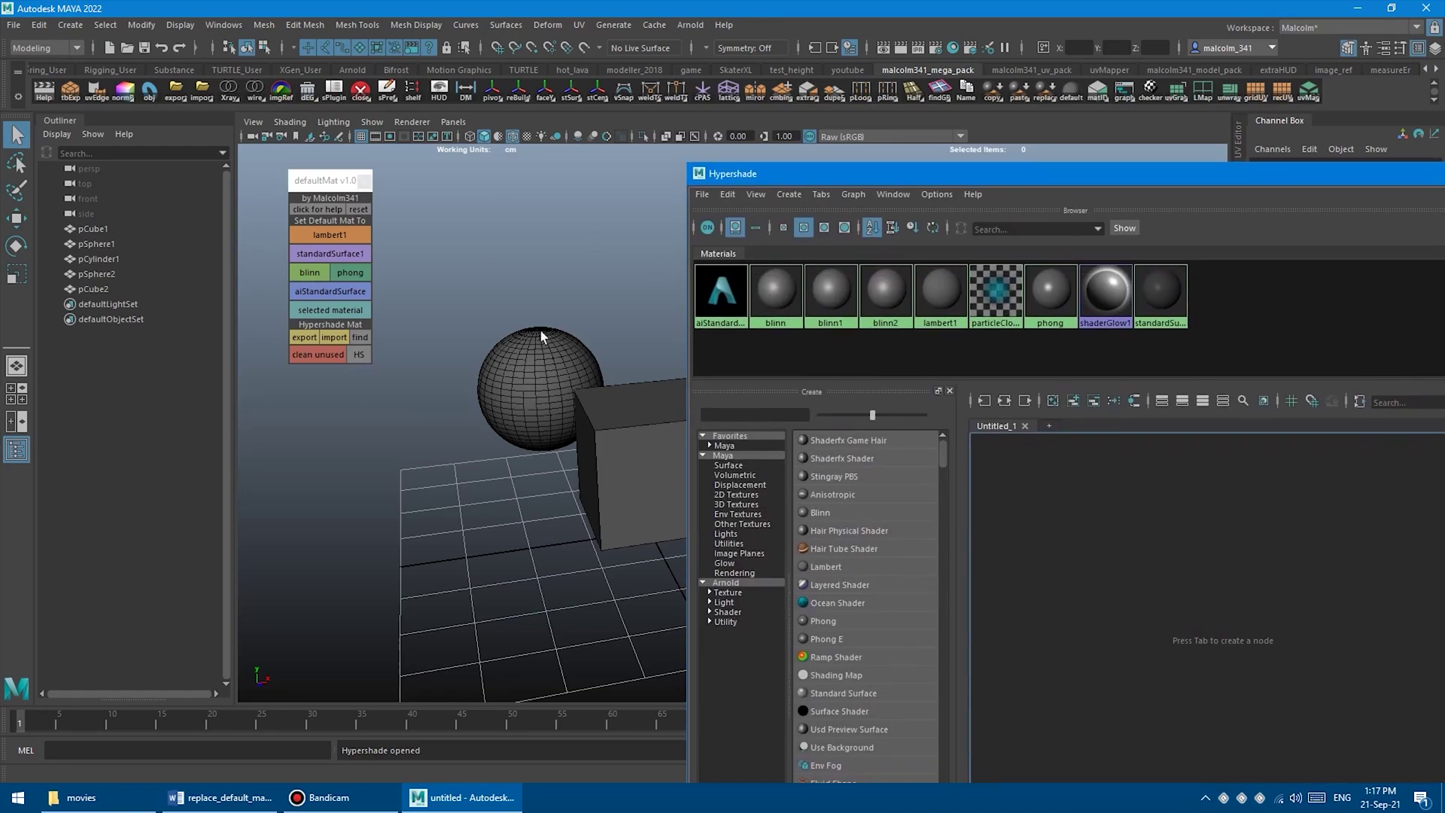
# Step: Clean unused materials and apply a red blinn1 default material to every object
pyautogui.moveTo(843, 173); pyautogui.dragTo(800, 63)
pyautogui.click(329, 279)
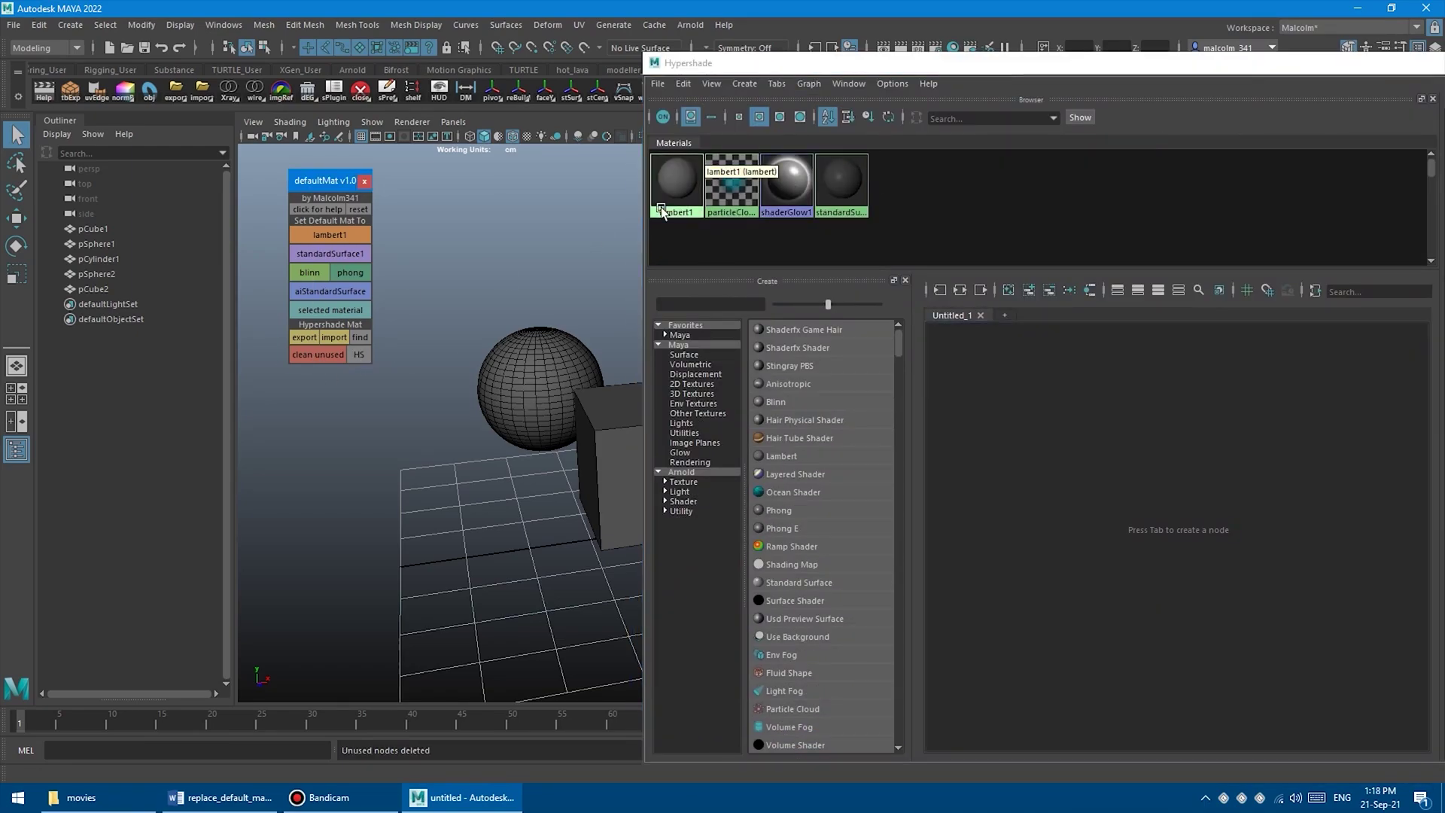
pyautogui.click(328, 278)
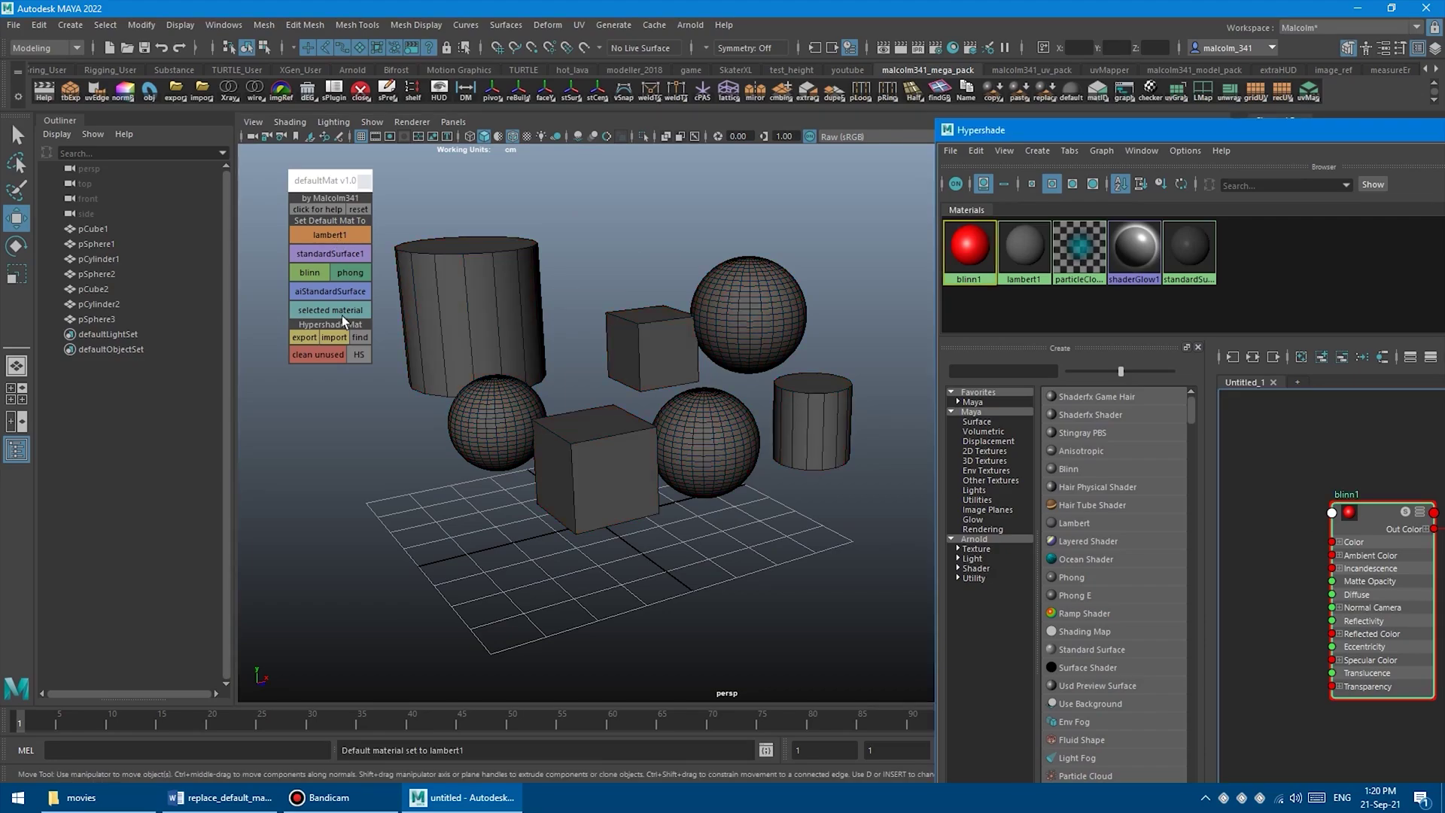
pyautogui.click(342, 322)
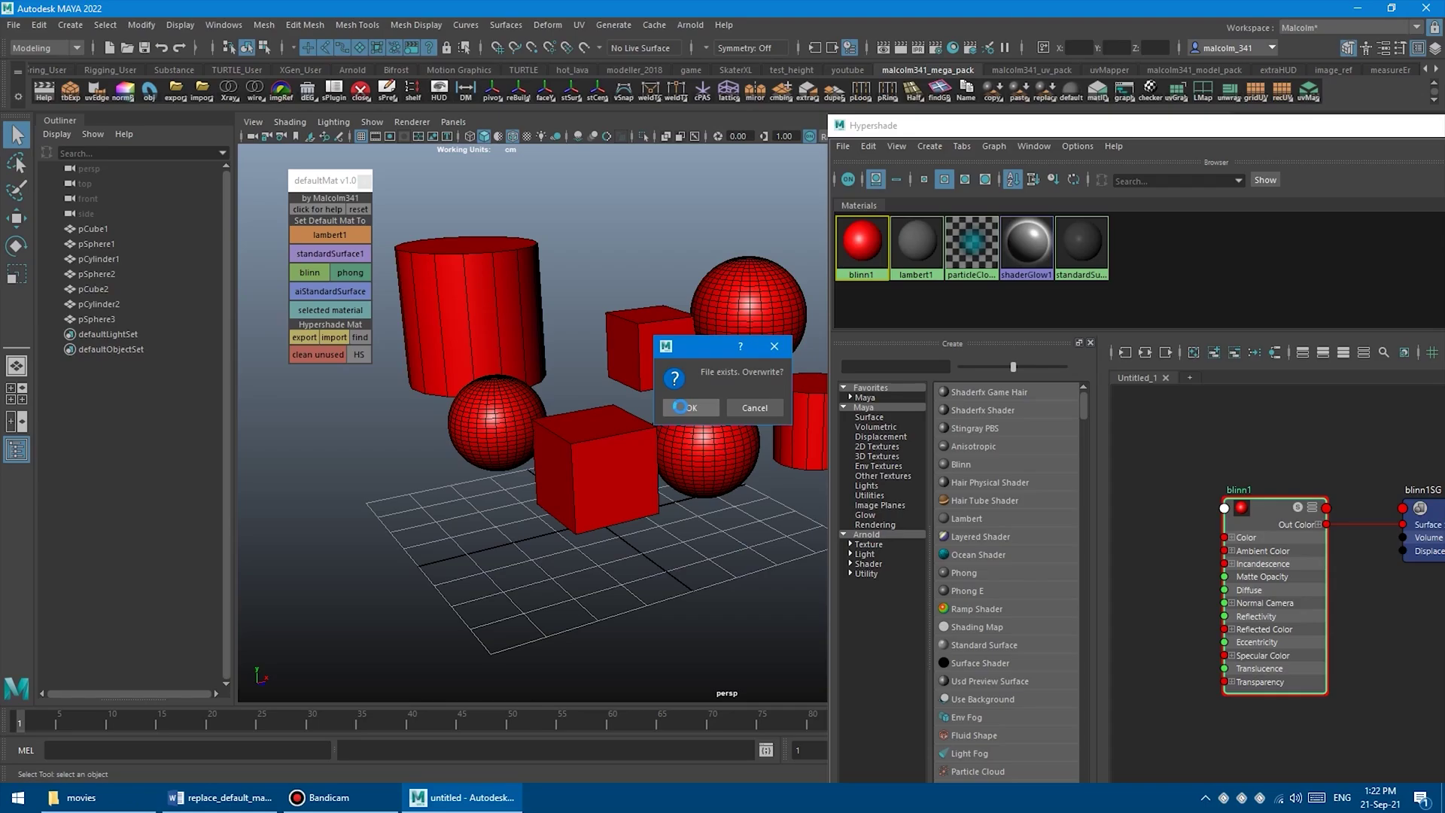
# Step: Export the material over m341_default_material.ma and close the exported file's folder window
pyautogui.click(685, 407)
pyautogui.moveTo(810, 170); pyautogui.dragTo(818, 153)
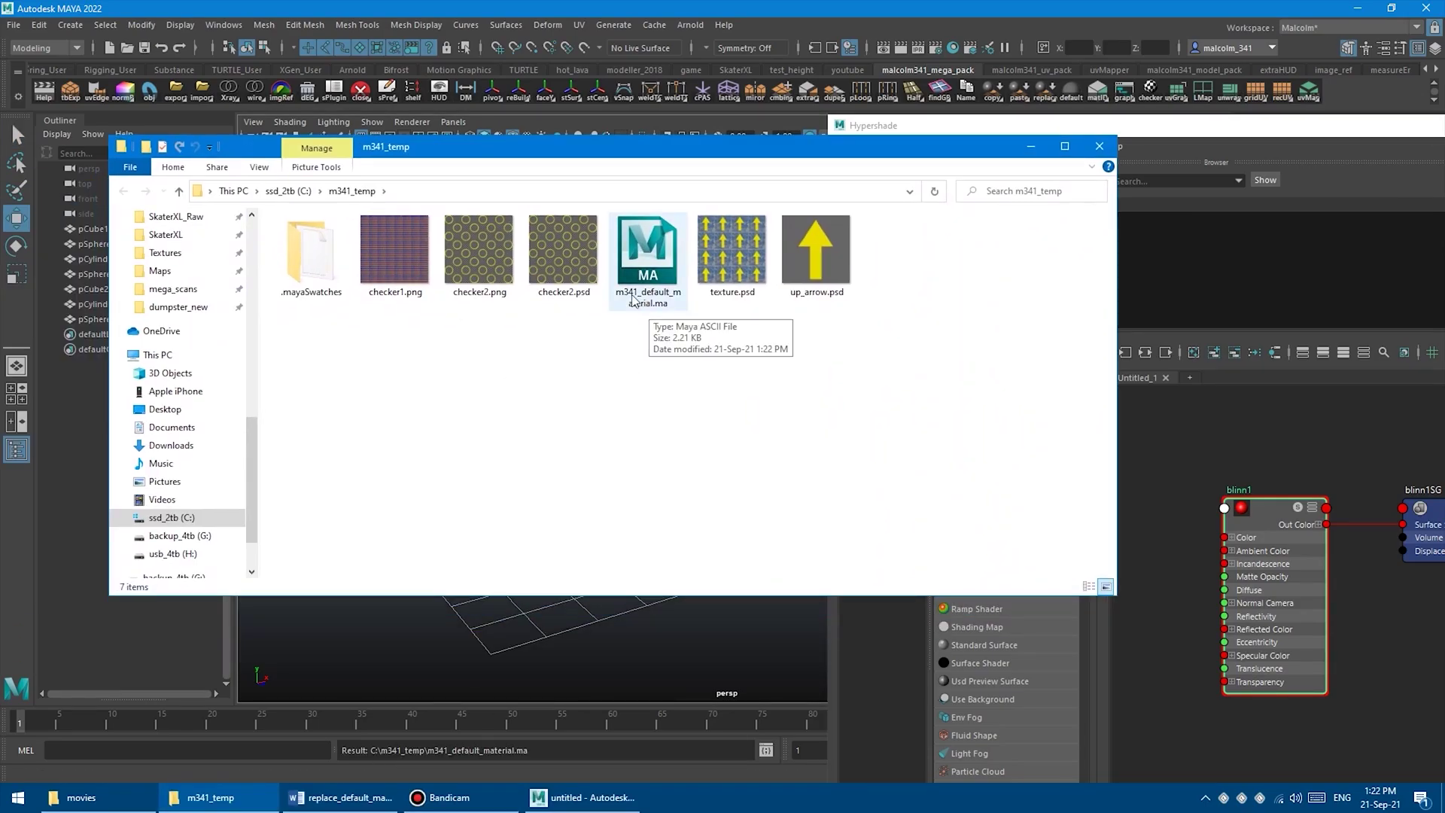
pyautogui.click(1099, 146)
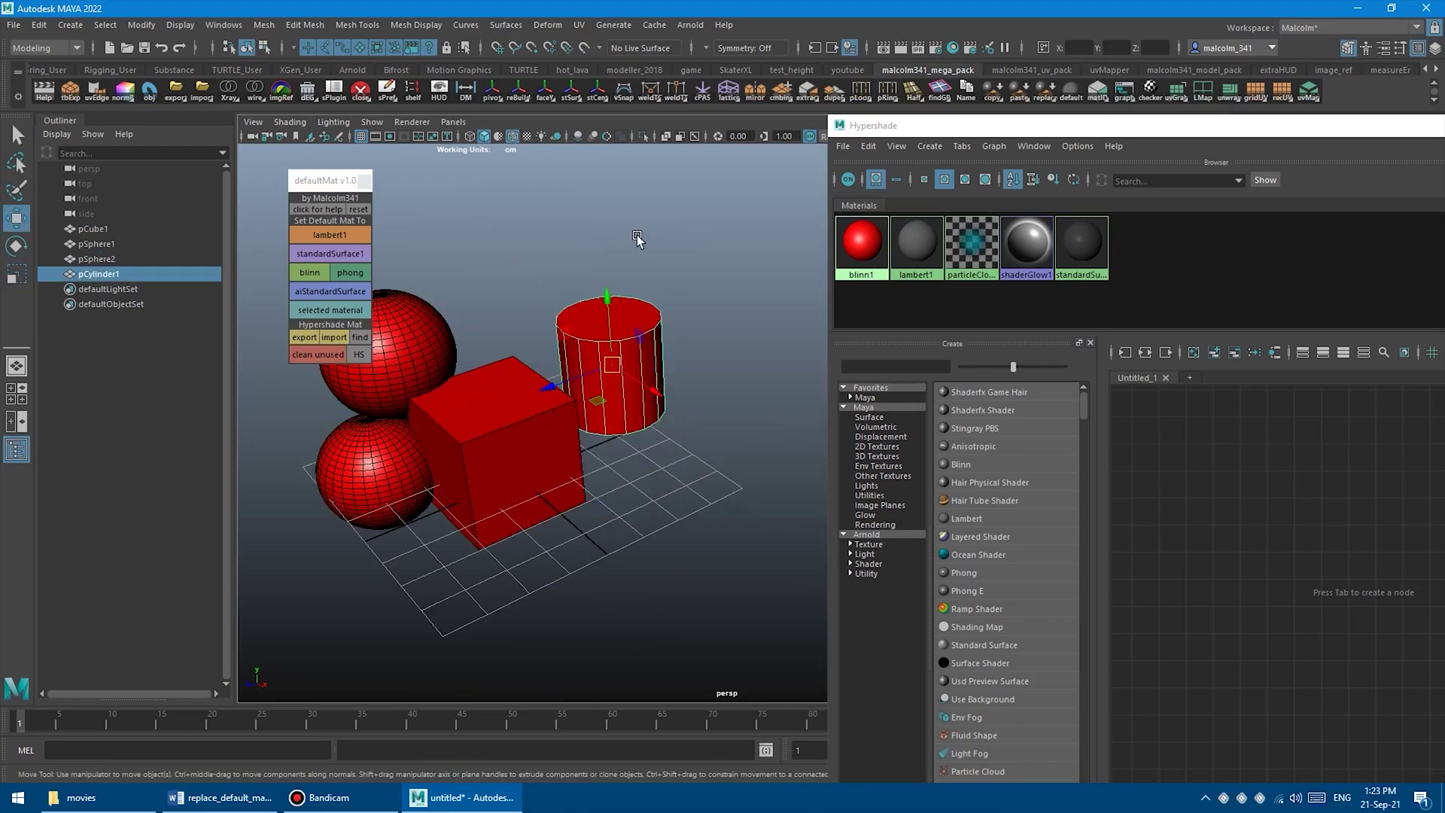
# Step: Import the saved red blinn1, delete unused materials, then re-import the red blinn
pyautogui.click(307, 337)
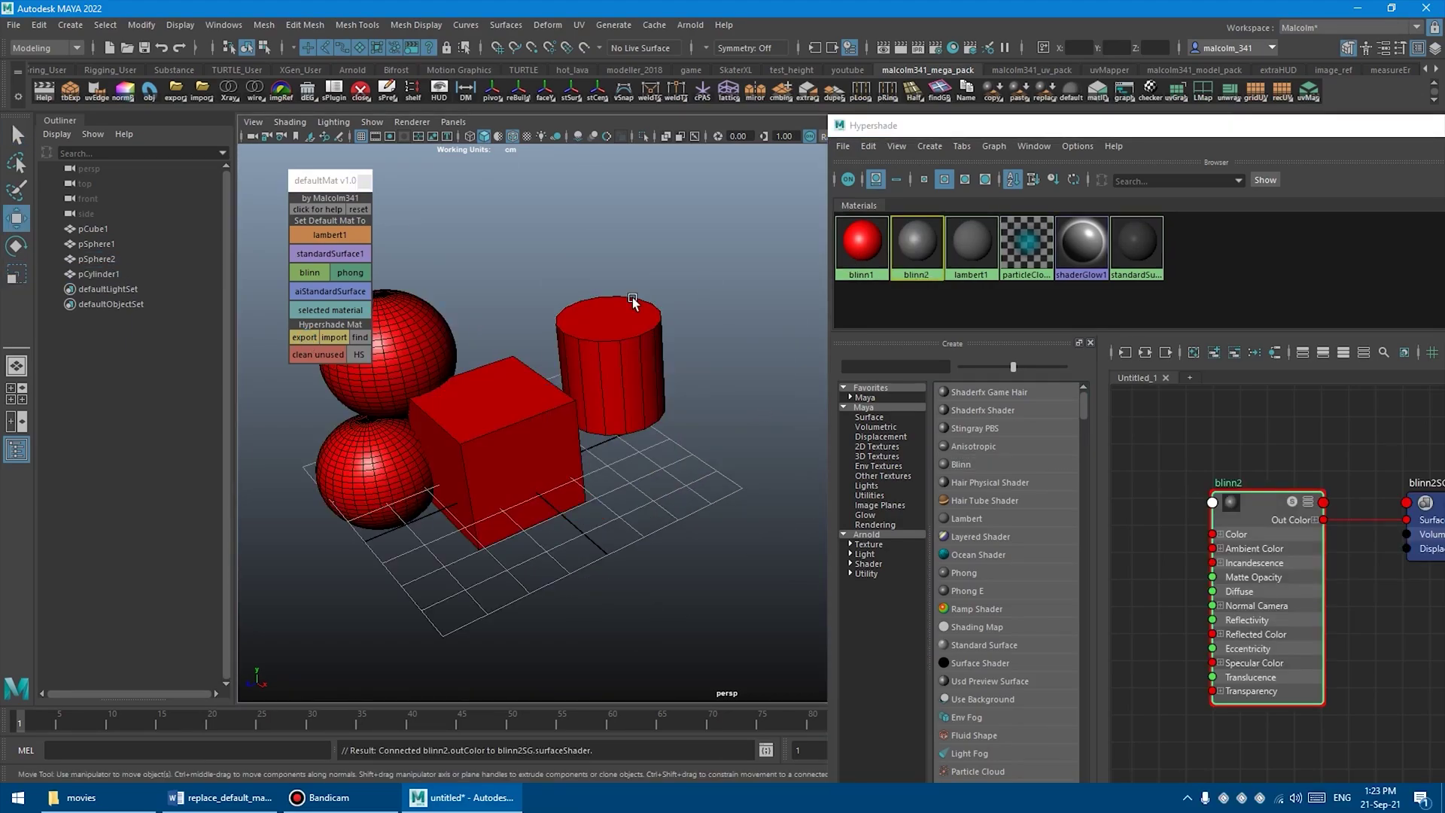
pyautogui.click(334, 339)
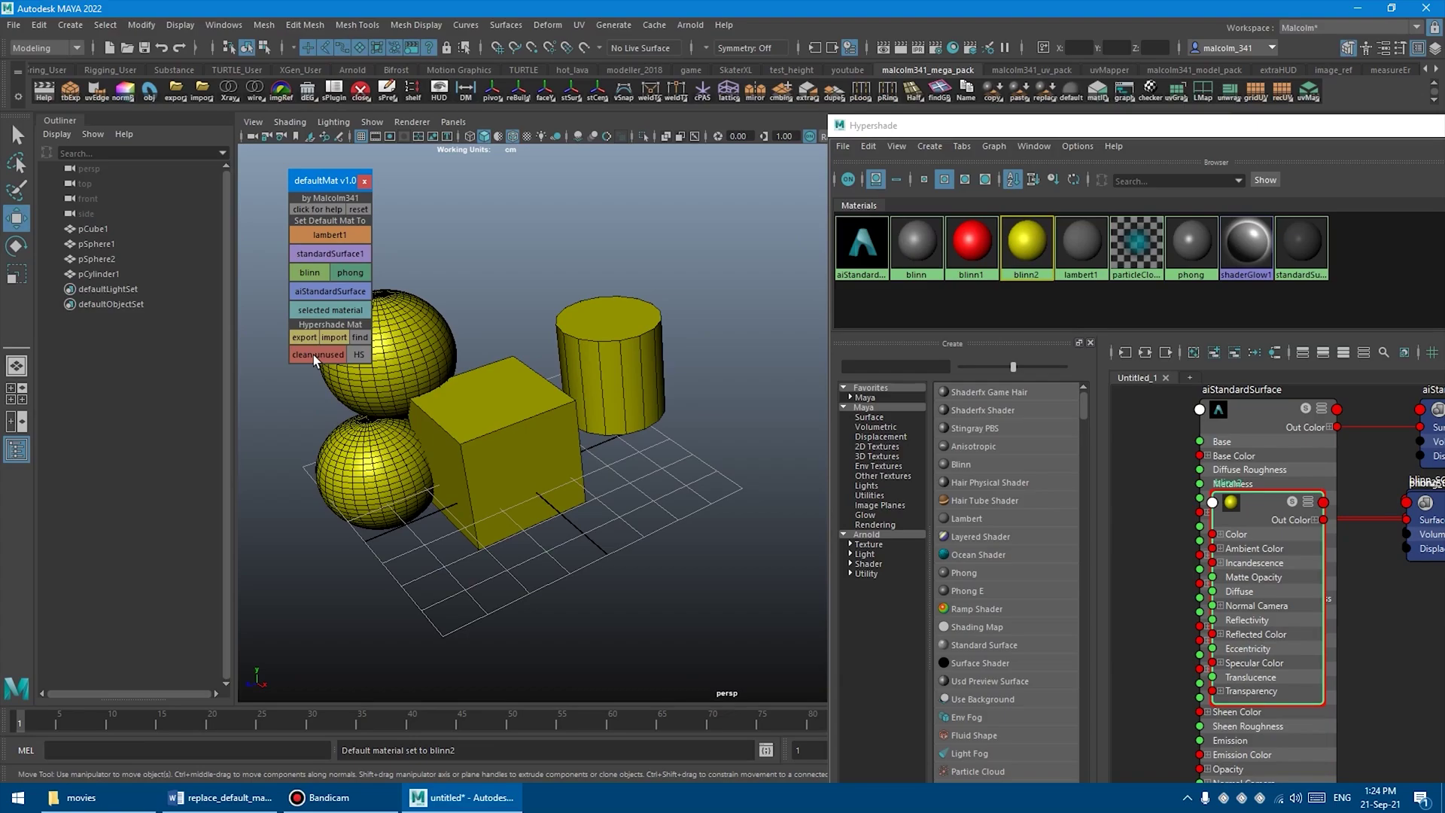
pyautogui.click(334, 343)
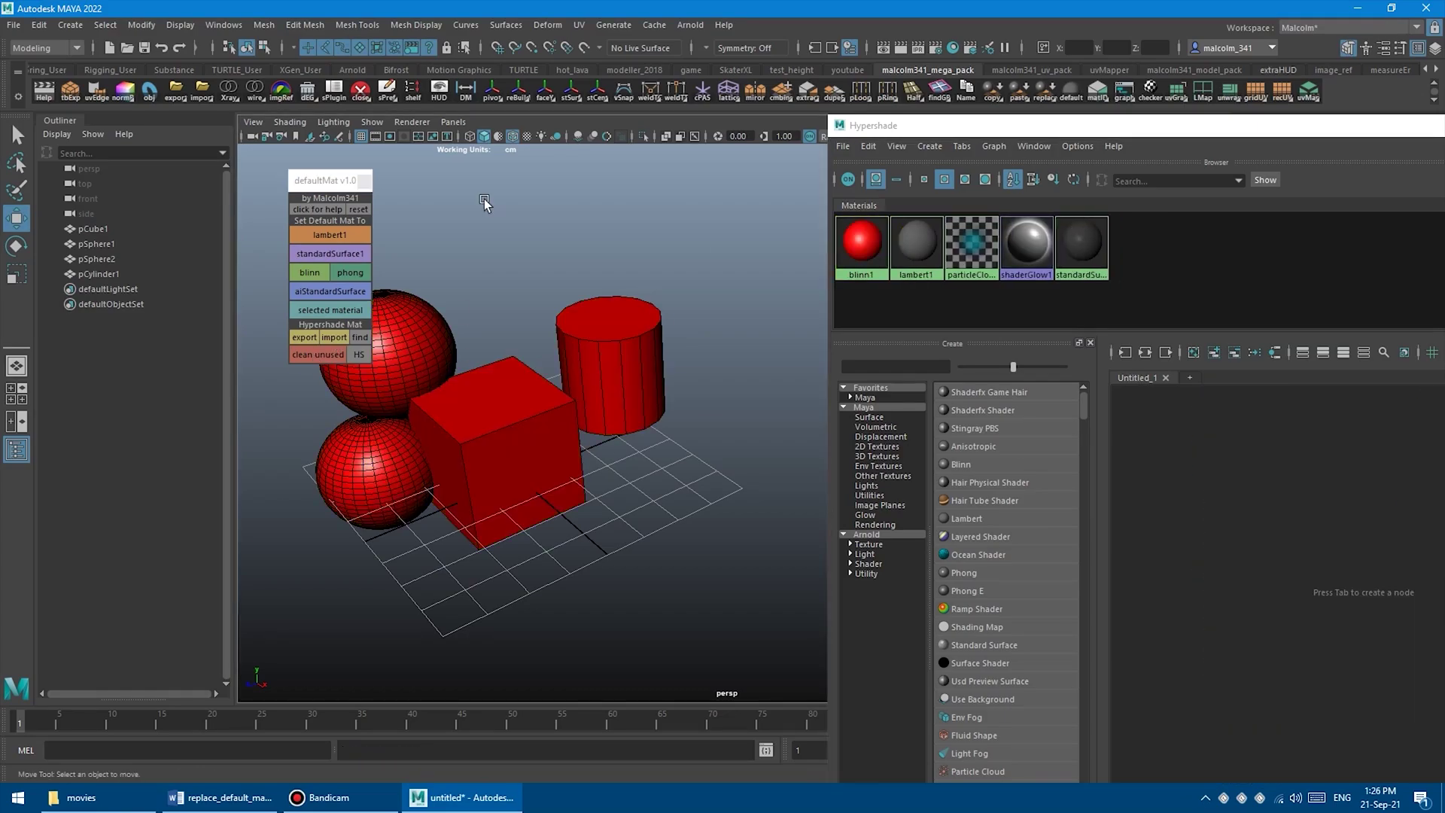
pyautogui.click(333, 337)
pyautogui.press('Escape')
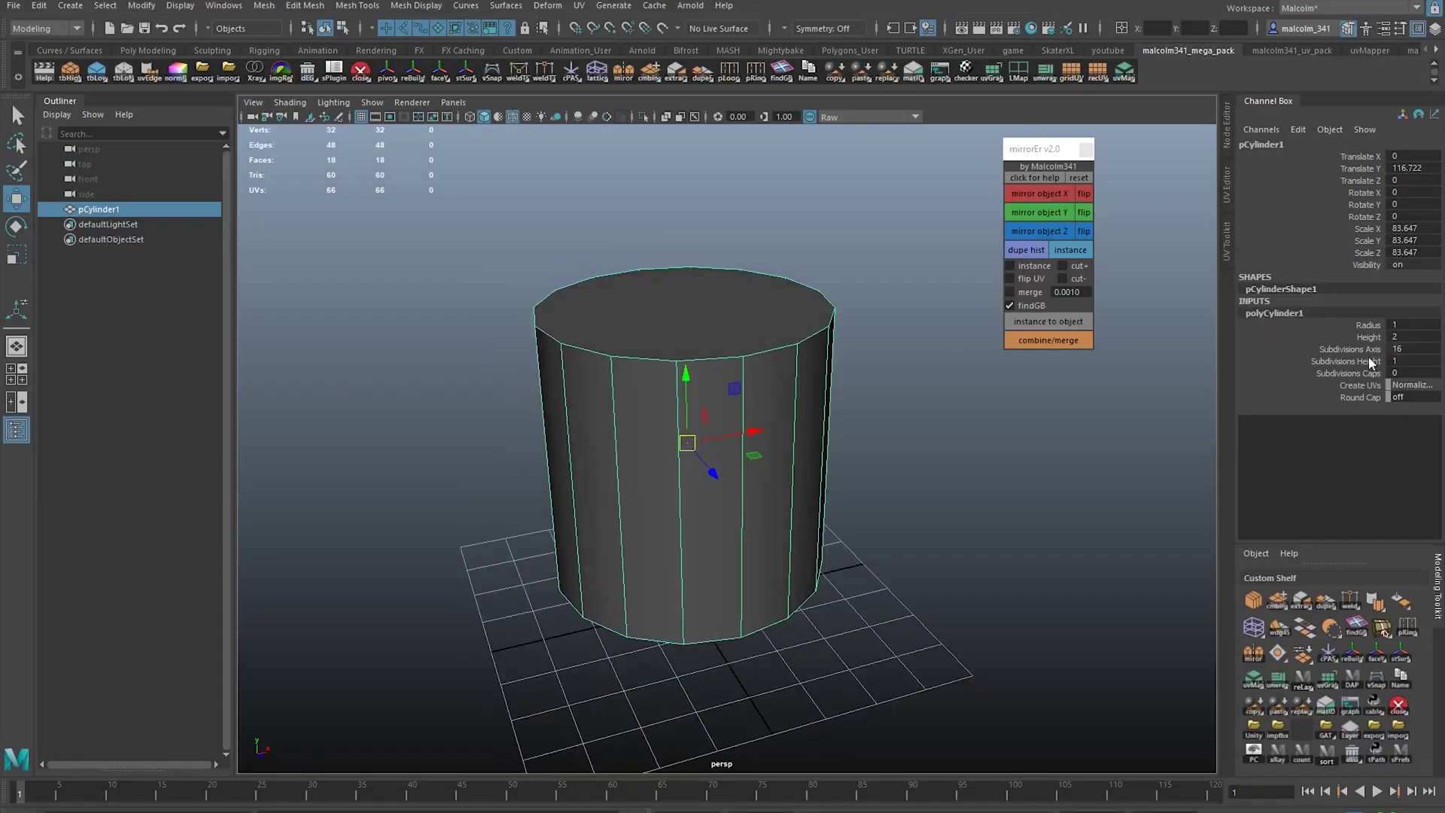
# Step: Duplicate the cylinder while keeping its construction history
pyautogui.press('t')
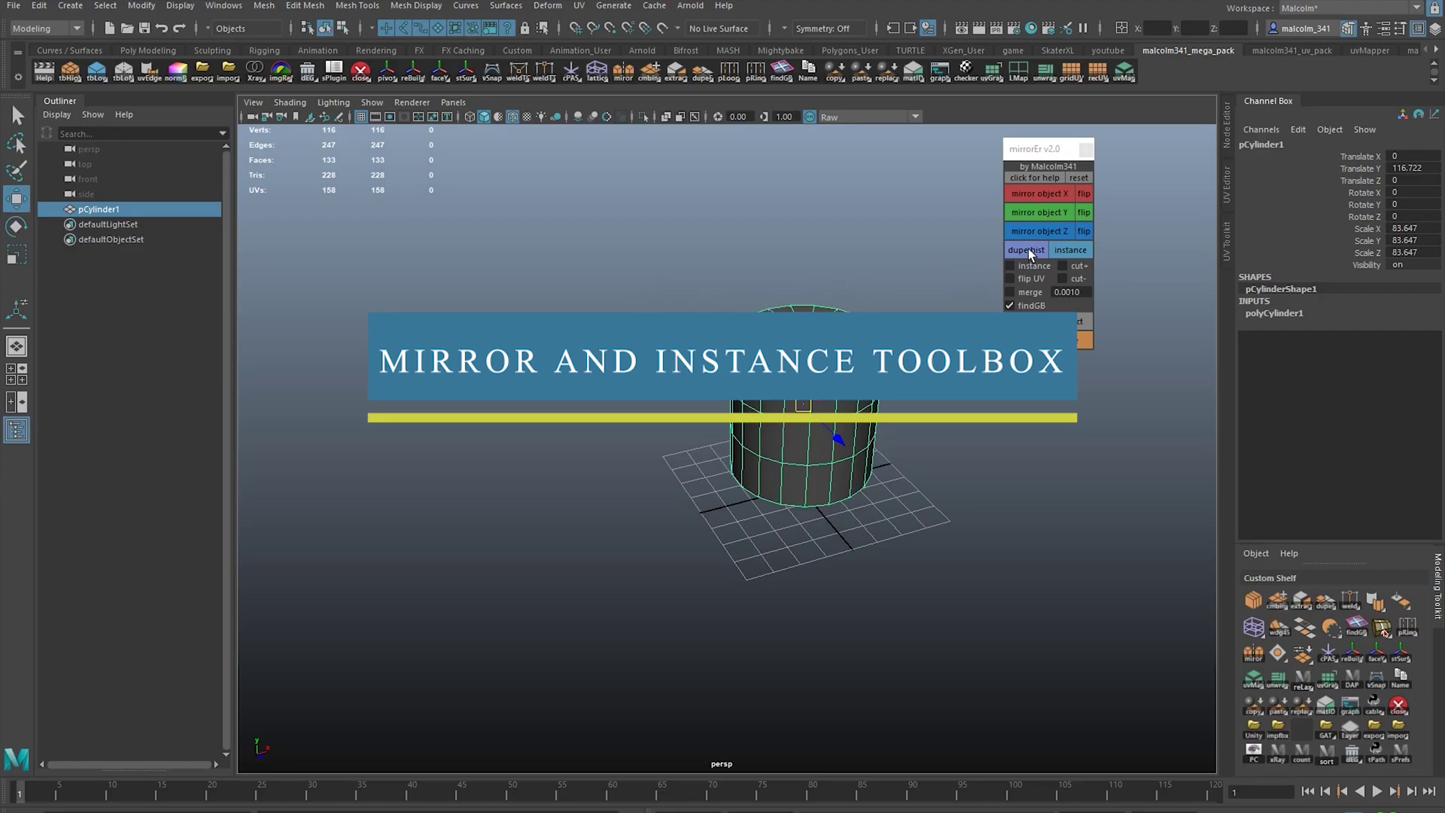
pyautogui.click(1028, 250)
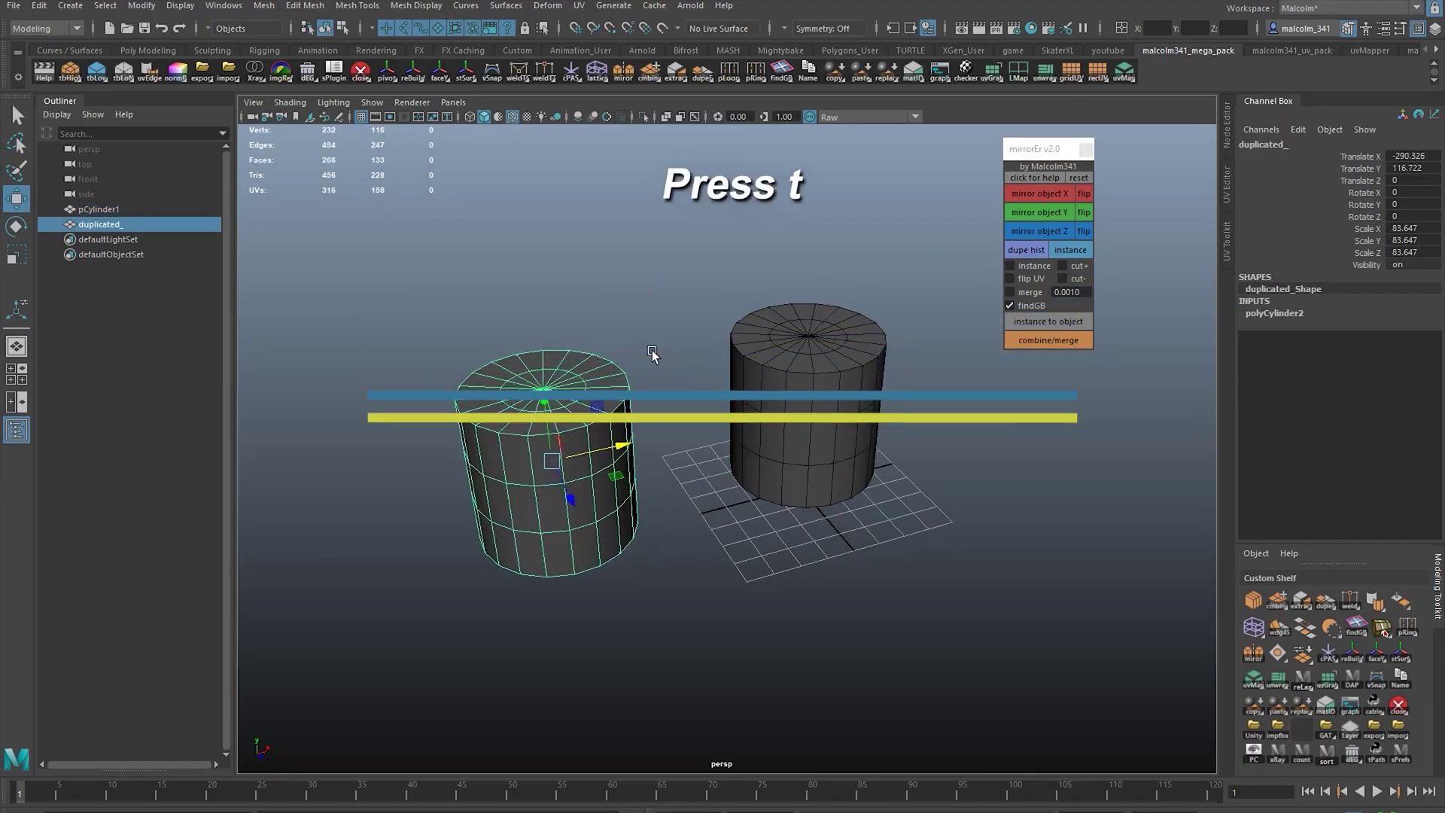
pyautogui.press('t')
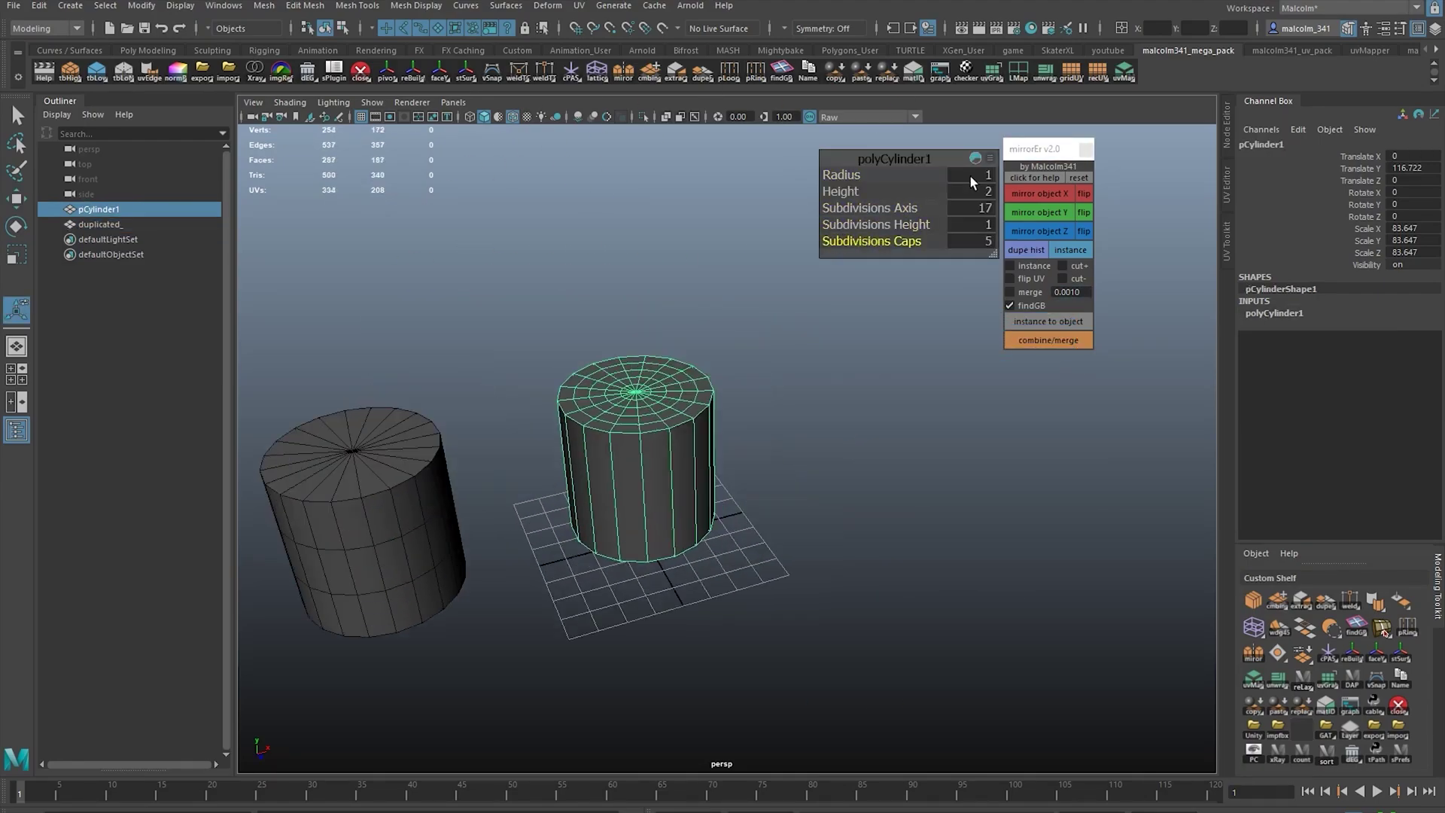
pyautogui.press('w')
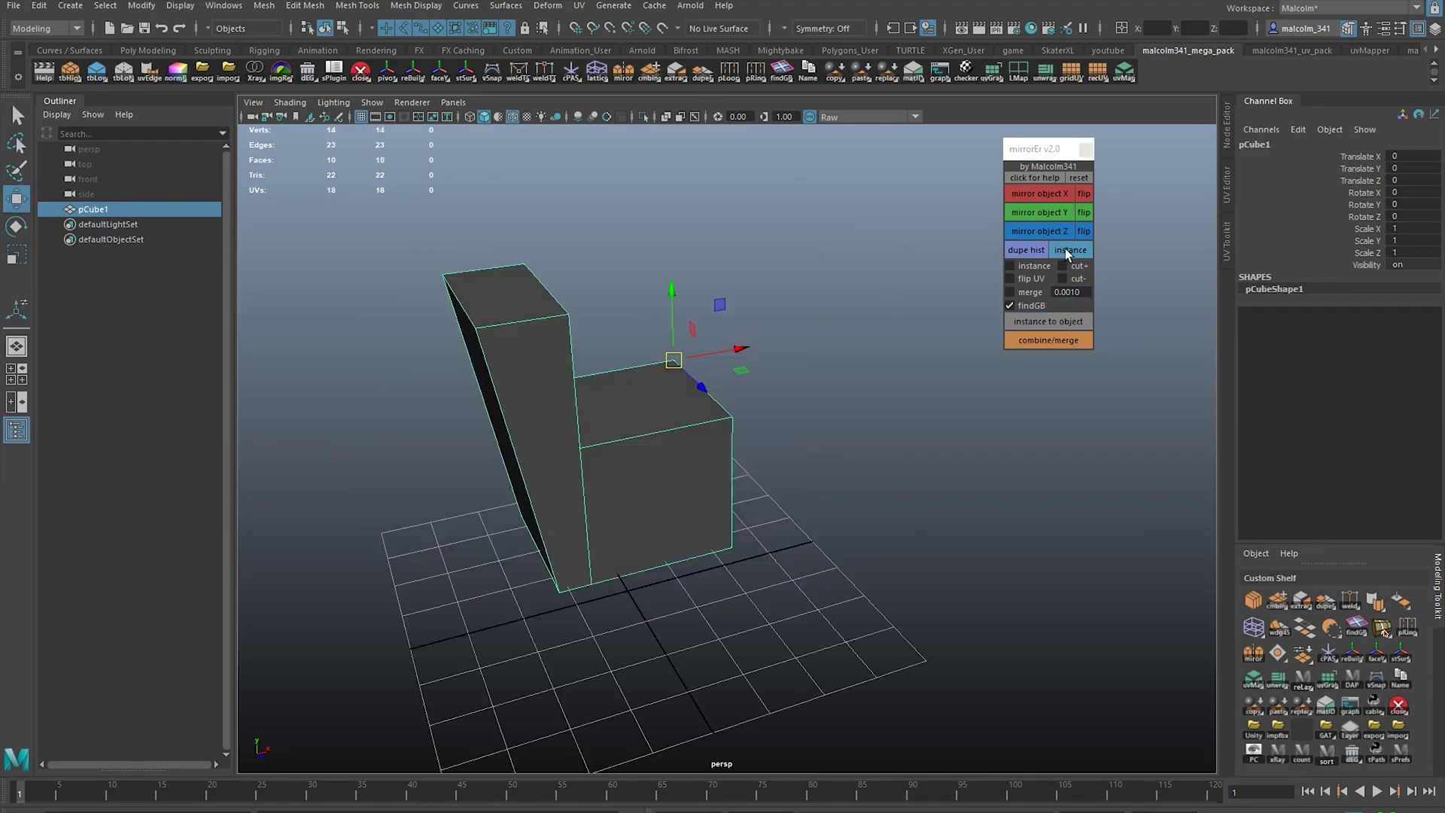
# Step: Mirror the L-shaped block across X as an instance, then as a separate non-instanced copy
pyautogui.keyDown('alt'); pyautogui.moveTo(854, 385); pyautogui.dragTo(845, 327); pyautogui.keyUp('alt')
pyautogui.click(1038, 193)
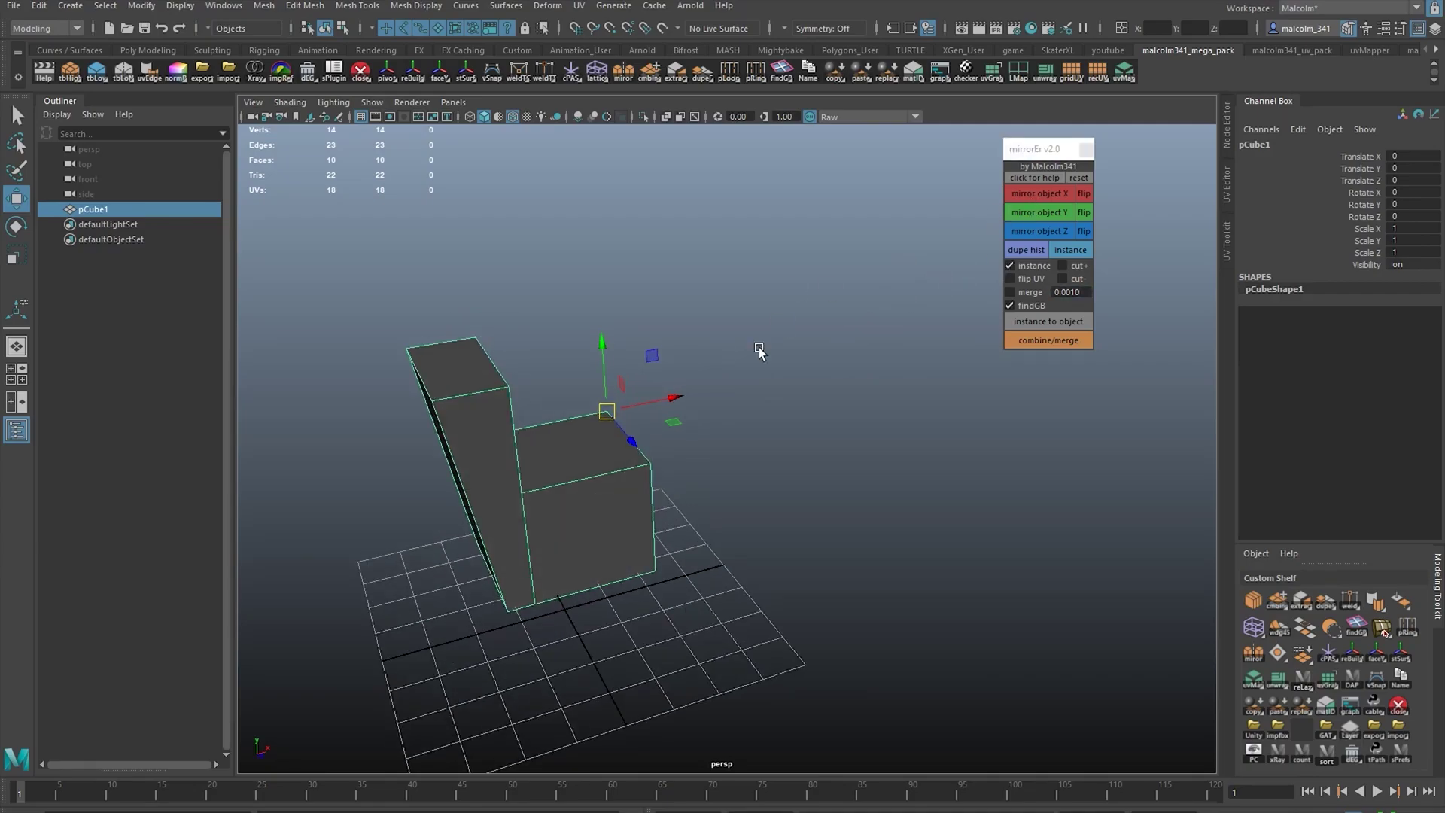
pyautogui.keyDown('alt'); pyautogui.moveTo(761, 348); pyautogui.dragTo(566, 433); pyautogui.keyUp('alt')
pyautogui.hotkey('ctrl', 'z')
pyautogui.click(1009, 266)
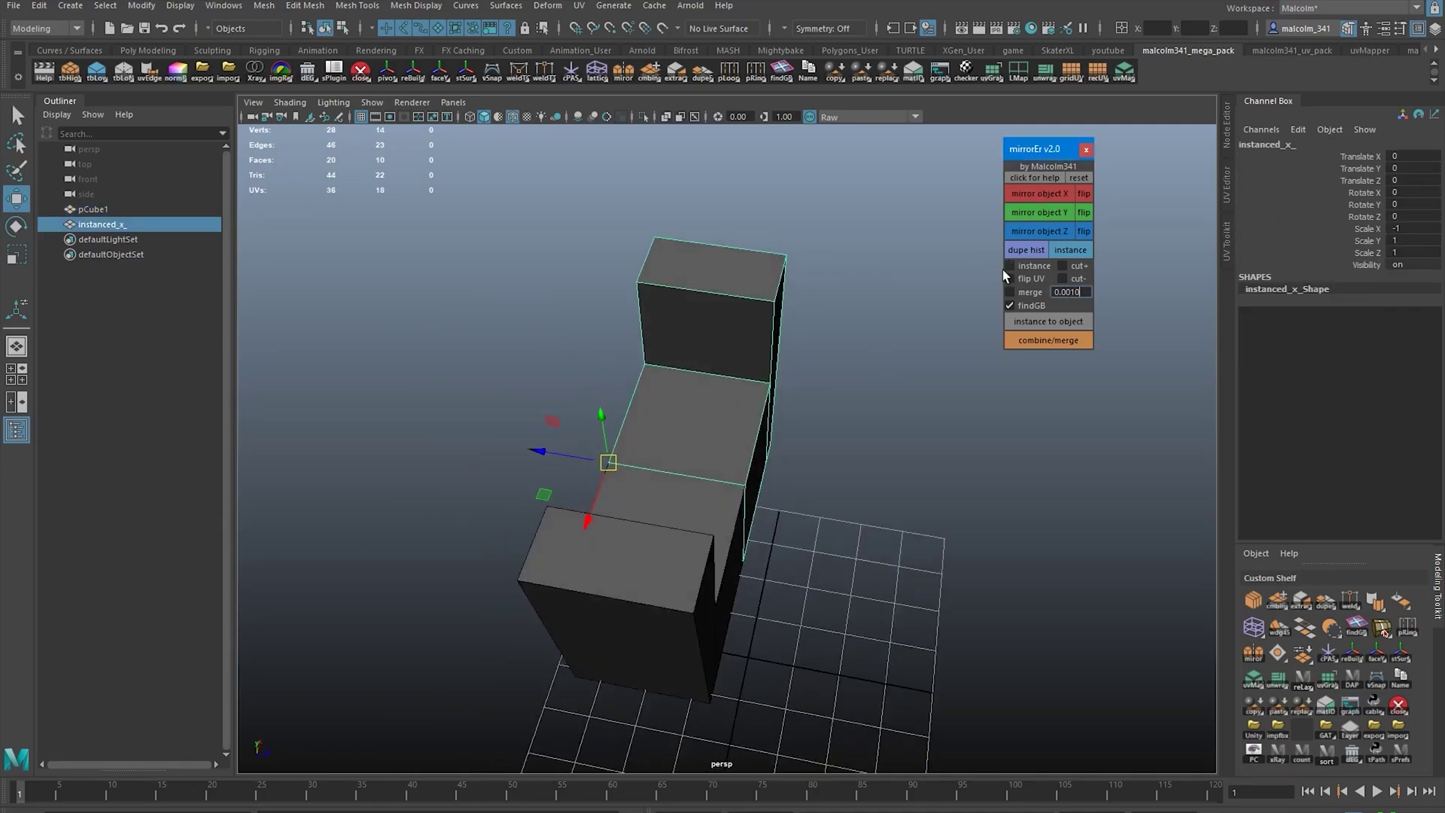
pyautogui.click(1039, 194)
pyautogui.keyDown('alt'); pyautogui.moveTo(517, 274); pyautogui.dragTo(834, 278); pyautogui.keyUp('alt')
pyautogui.hotkey('ctrl', 'z')
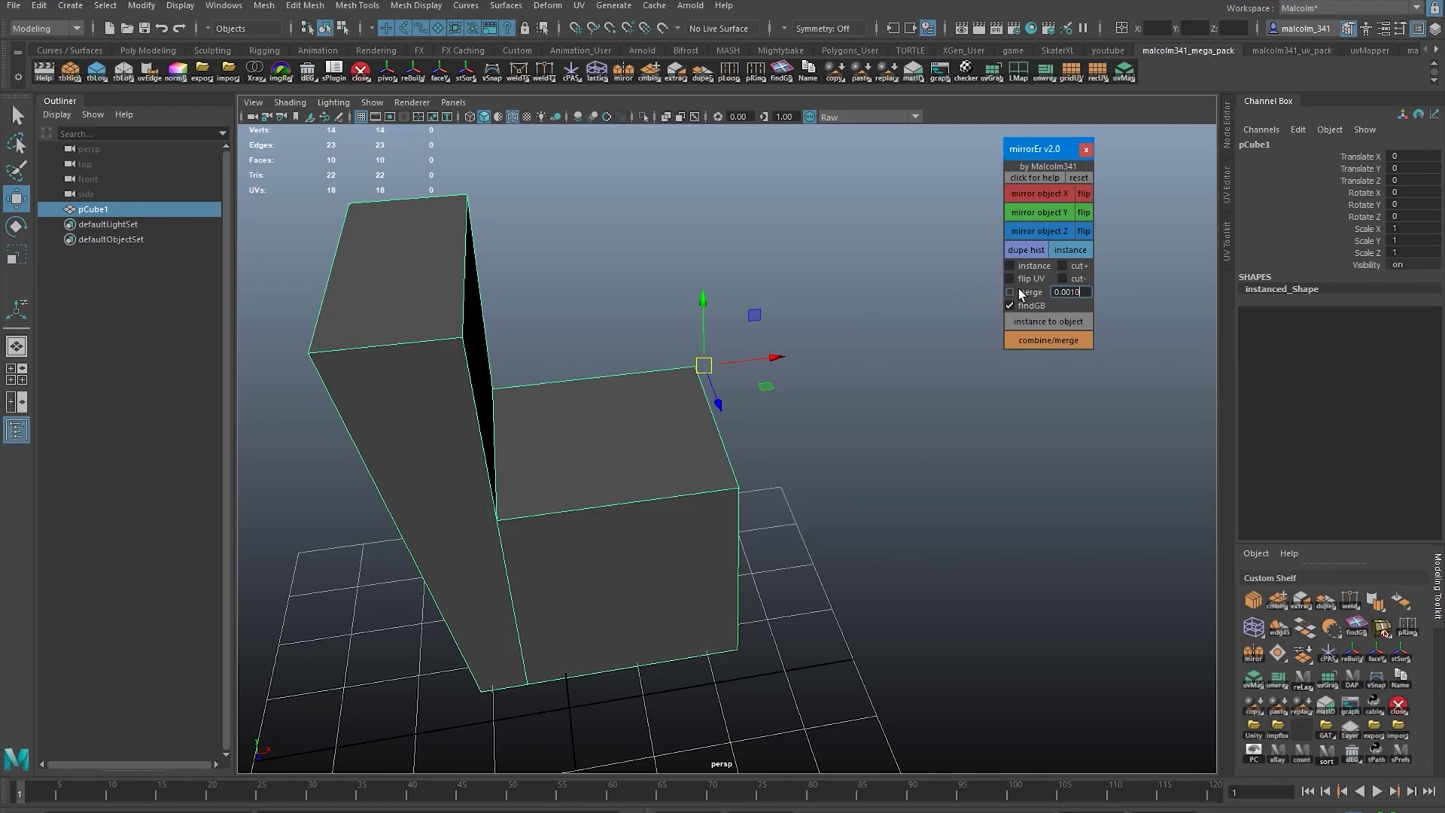
pyautogui.hotkey('shift', 'z')
# Step: Mirror the block again with merging enabled and inspect the merged cubes
pyautogui.scroll(3, 678, 354)
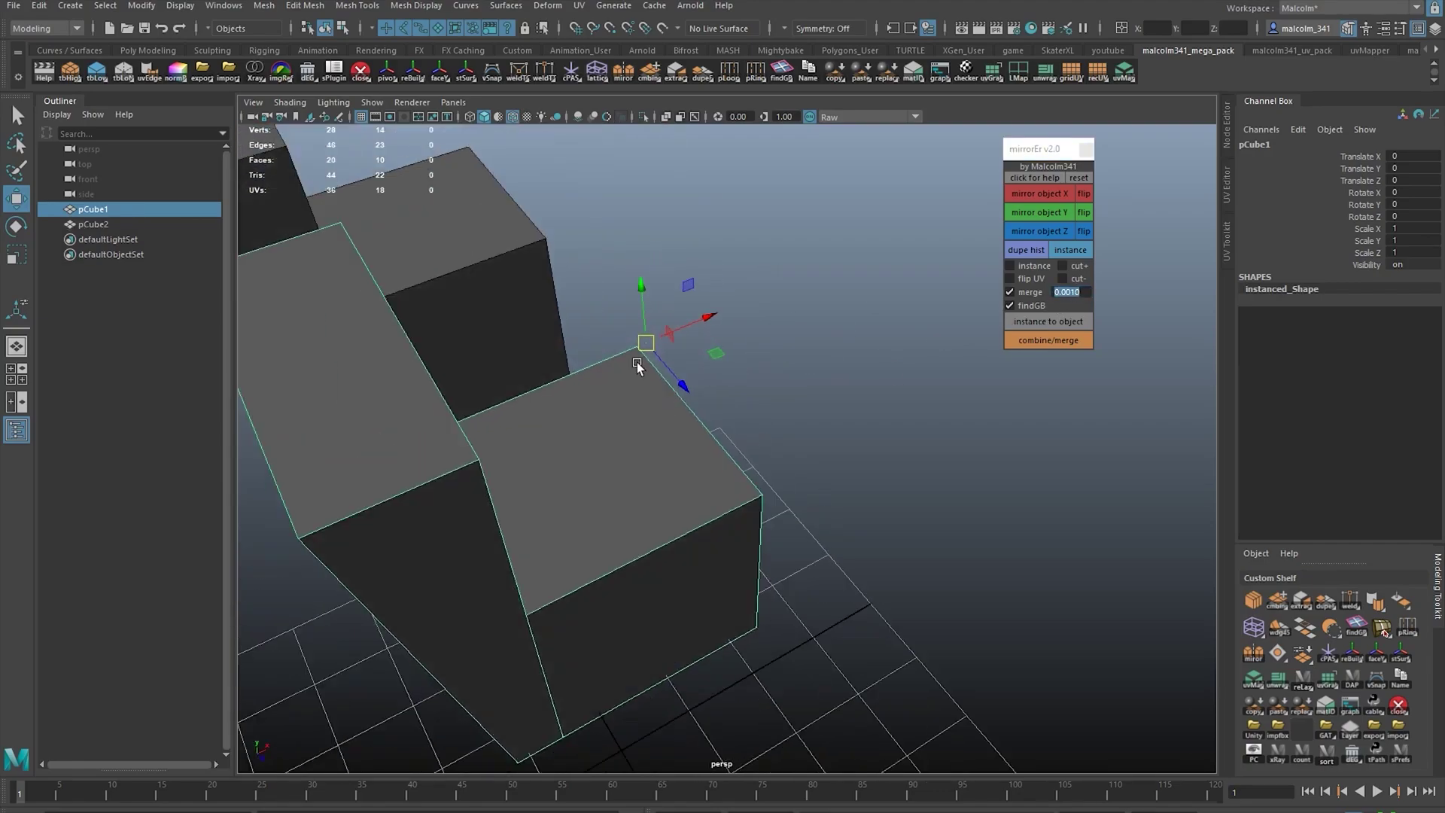
pyautogui.keyDown('alt'); pyautogui.moveTo(758, 449); pyautogui.dragTo(821, 362); pyautogui.keyUp('alt')
pyautogui.click(1020, 321)
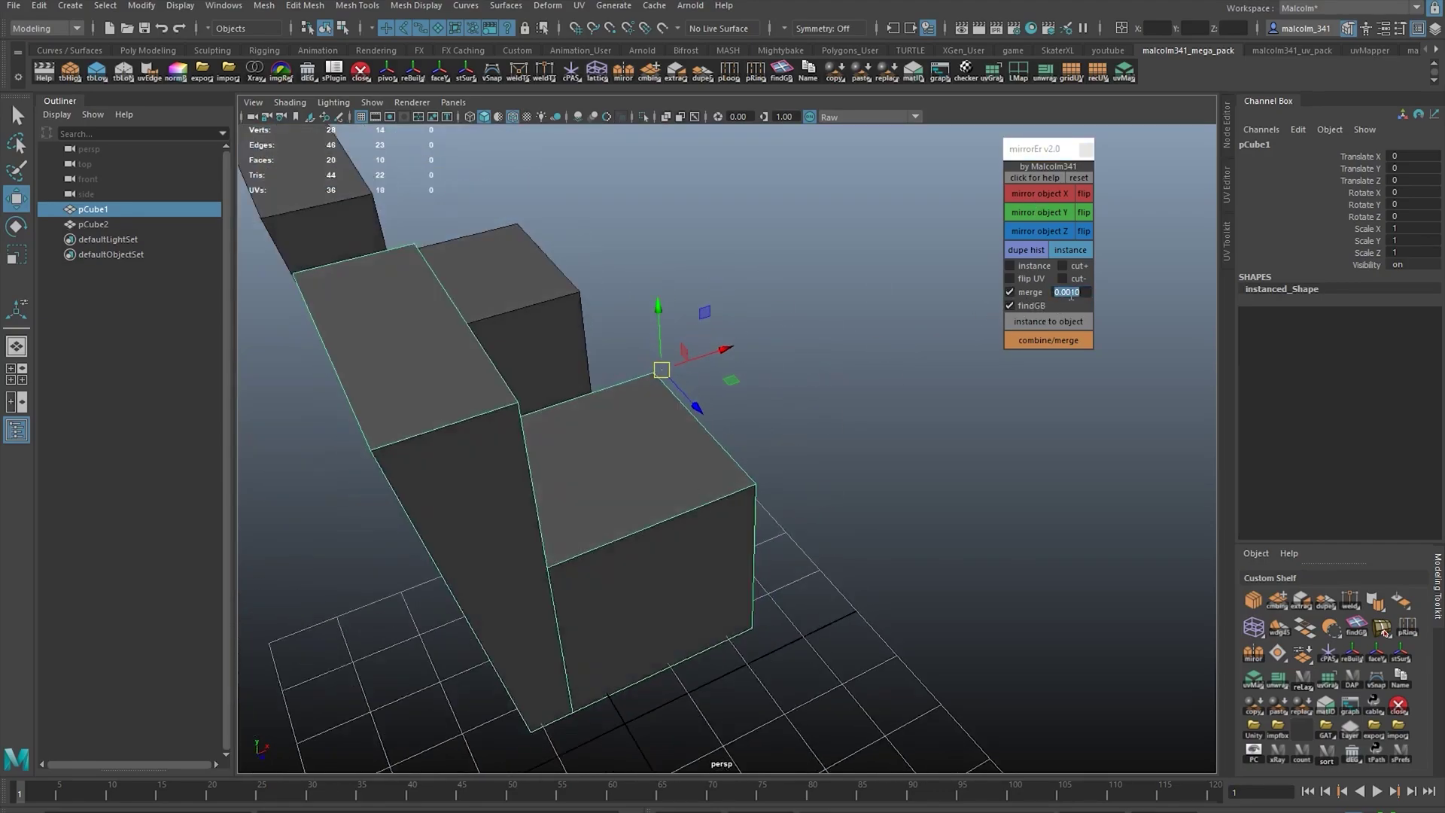
pyautogui.keyDown('alt'); pyautogui.moveTo(723, 452); pyautogui.dragTo(752, 493); pyautogui.keyUp('alt')
pyautogui.scroll(3, 716, 422)
pyautogui.press('F11')
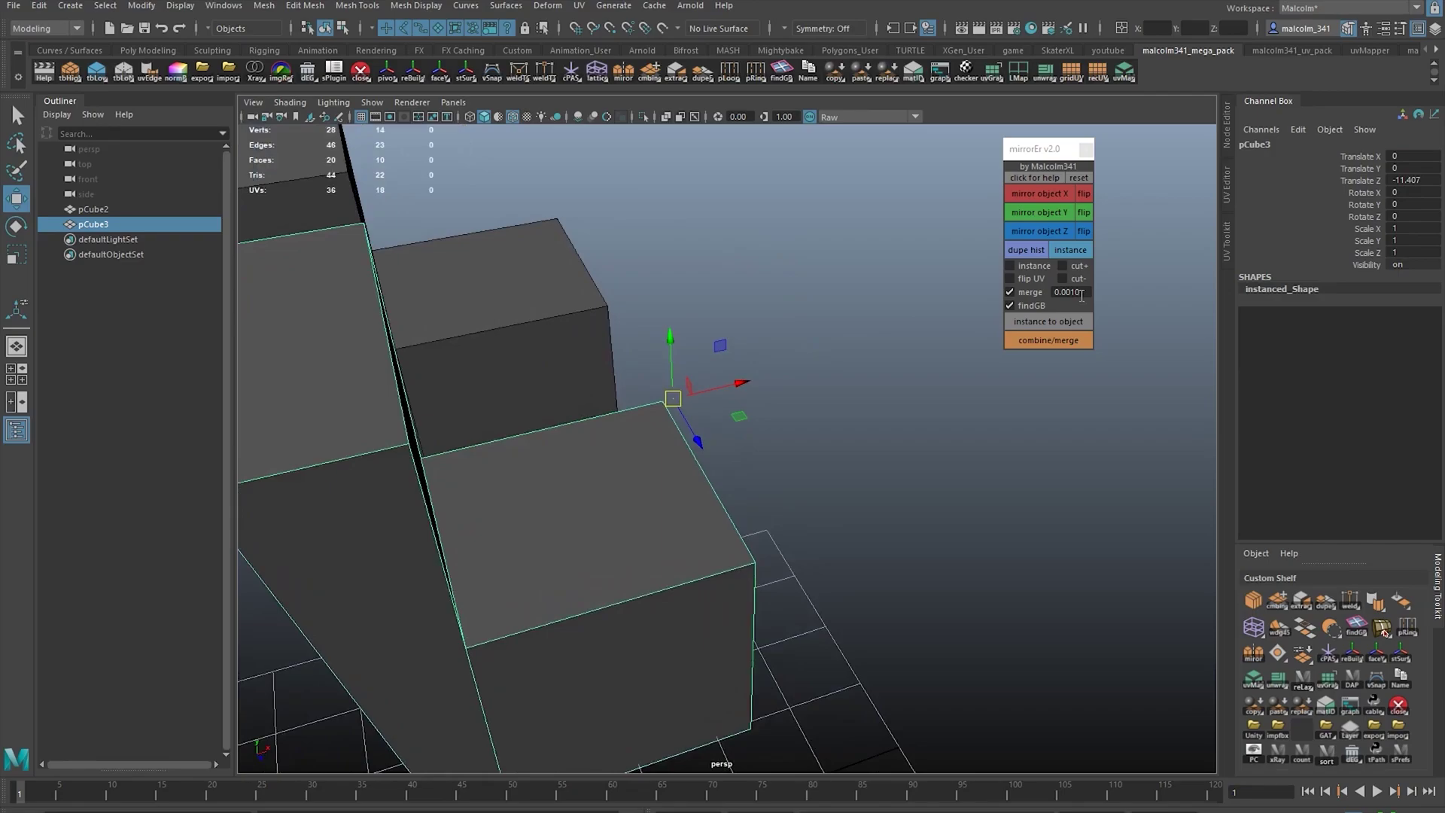
pyautogui.keyDown('alt'); pyautogui.moveTo(864, 391); pyautogui.dragTo(988, 308); pyautogui.keyUp('alt')
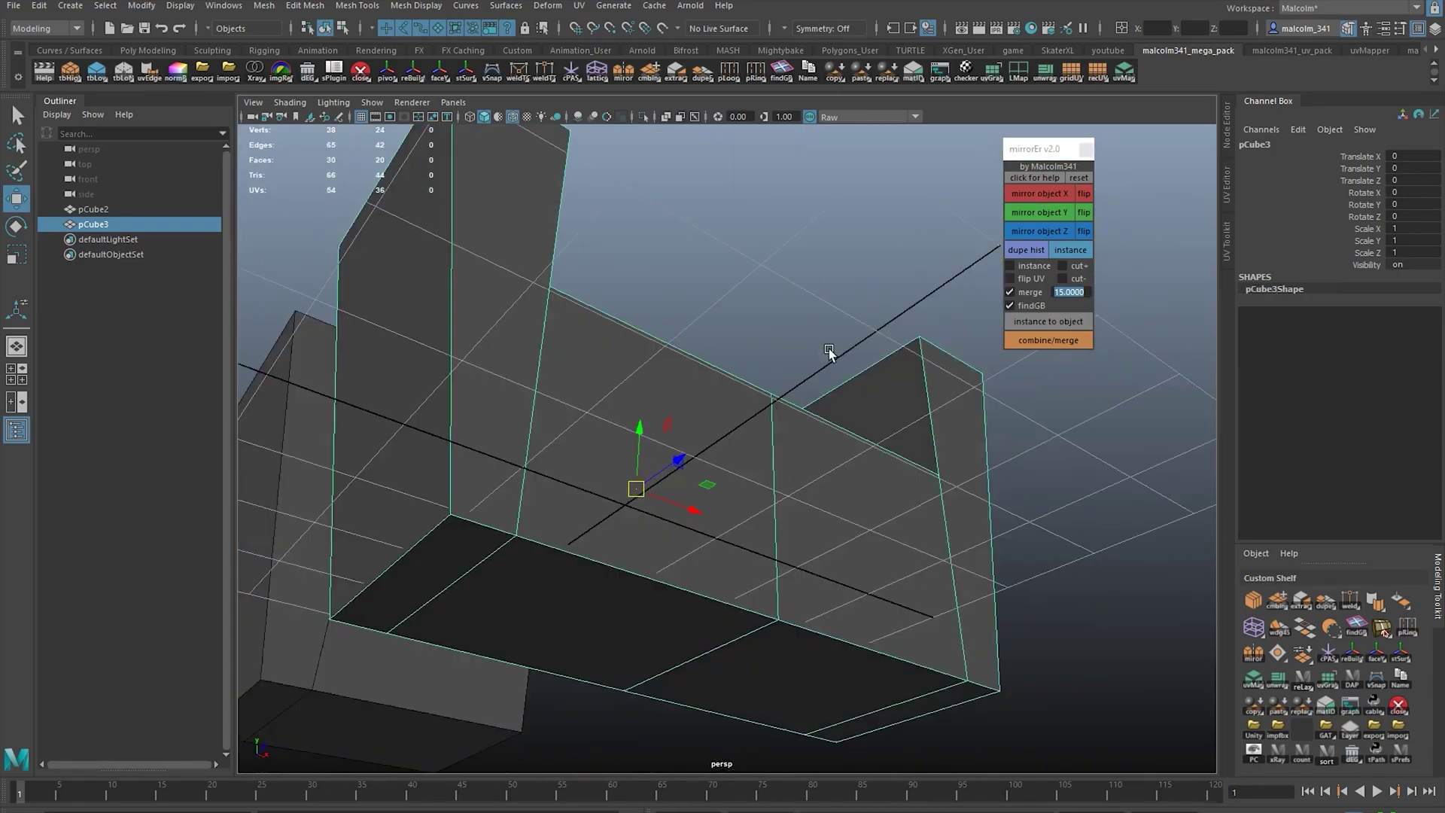
pyautogui.keyDown('alt'); pyautogui.moveTo(829, 352); pyautogui.dragTo(1069, 312); pyautogui.keyUp('alt')
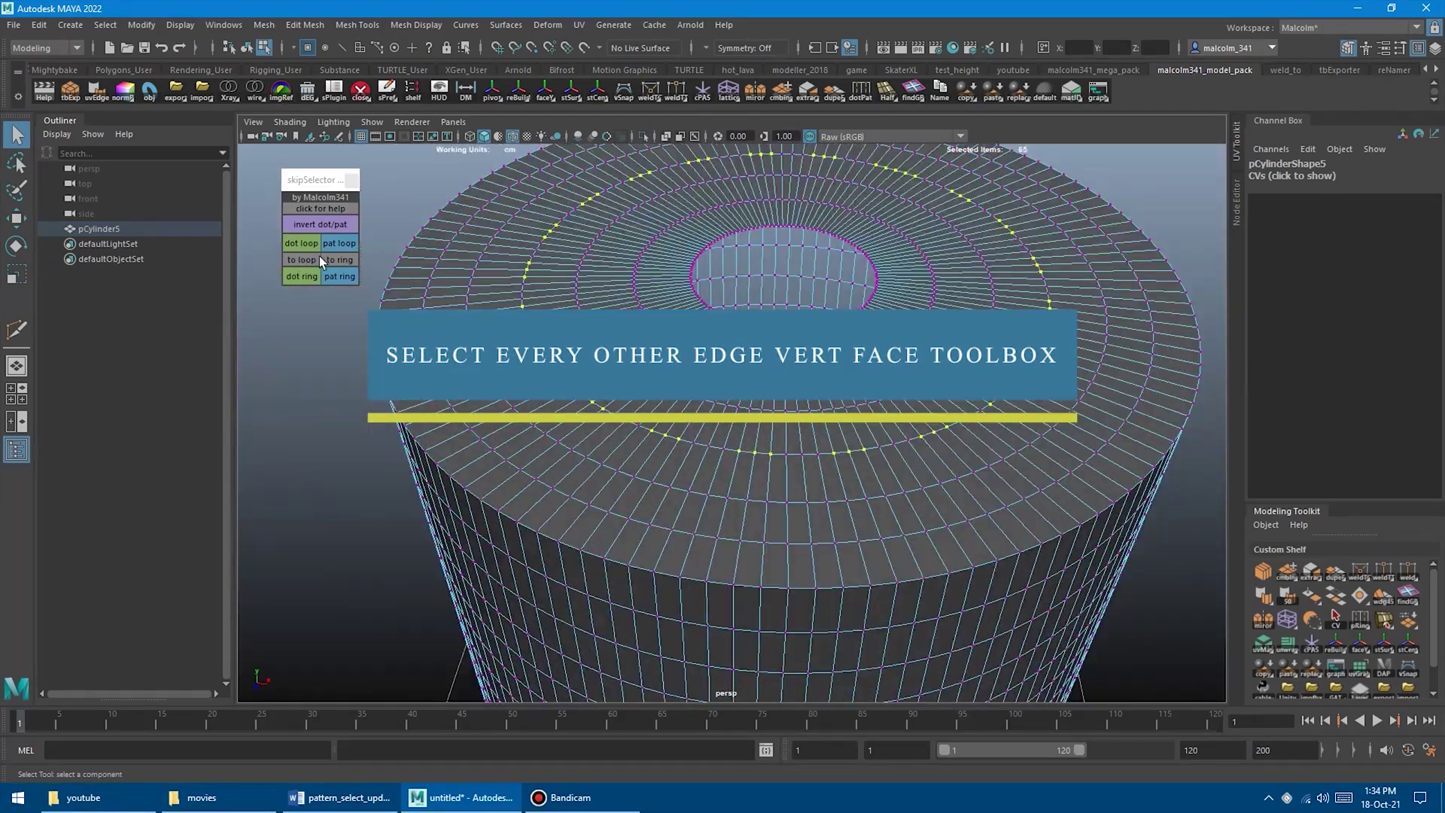
# Step: Grow the alternating vertices into a loop and expand one top edge into a wide edge ring
pyautogui.click(319, 260)
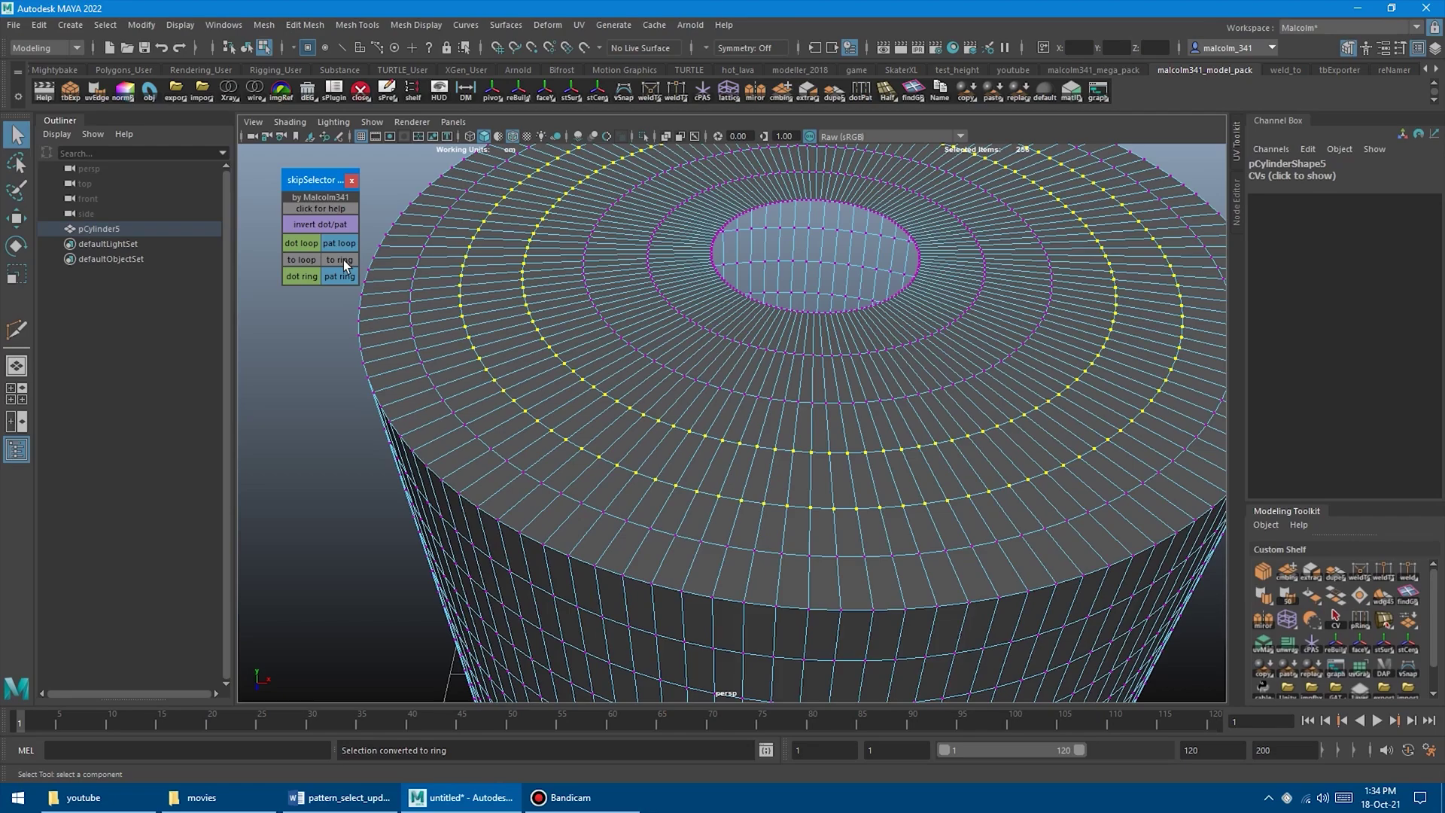
pyautogui.keyDown('alt'); pyautogui.moveTo(603, 422); pyautogui.dragTo(650, 423); pyautogui.keyUp('alt')
pyautogui.press('F10')
pyautogui.click(602, 414)
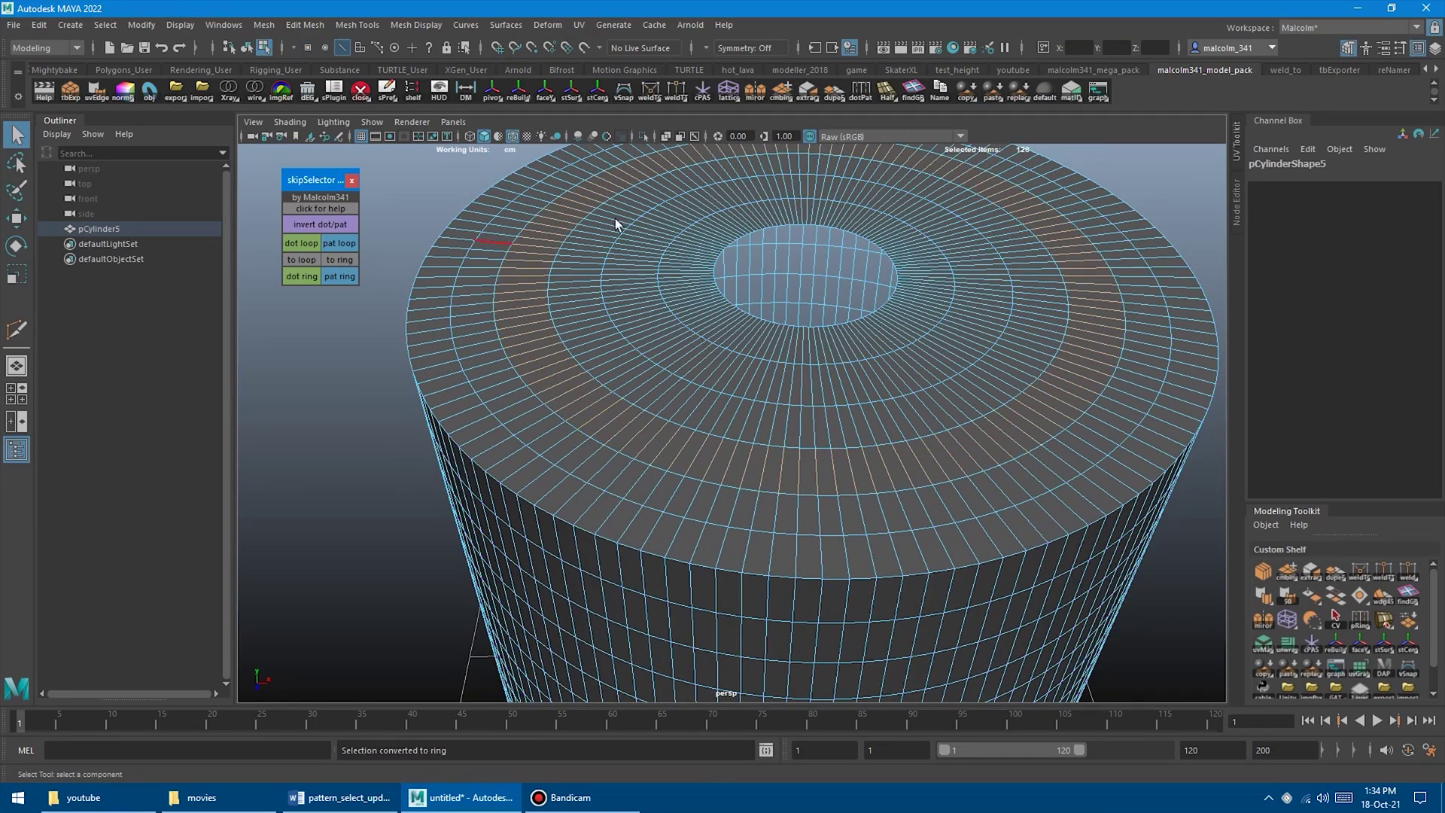
pyautogui.click(341, 259)
pyautogui.rightClick(574, 387)
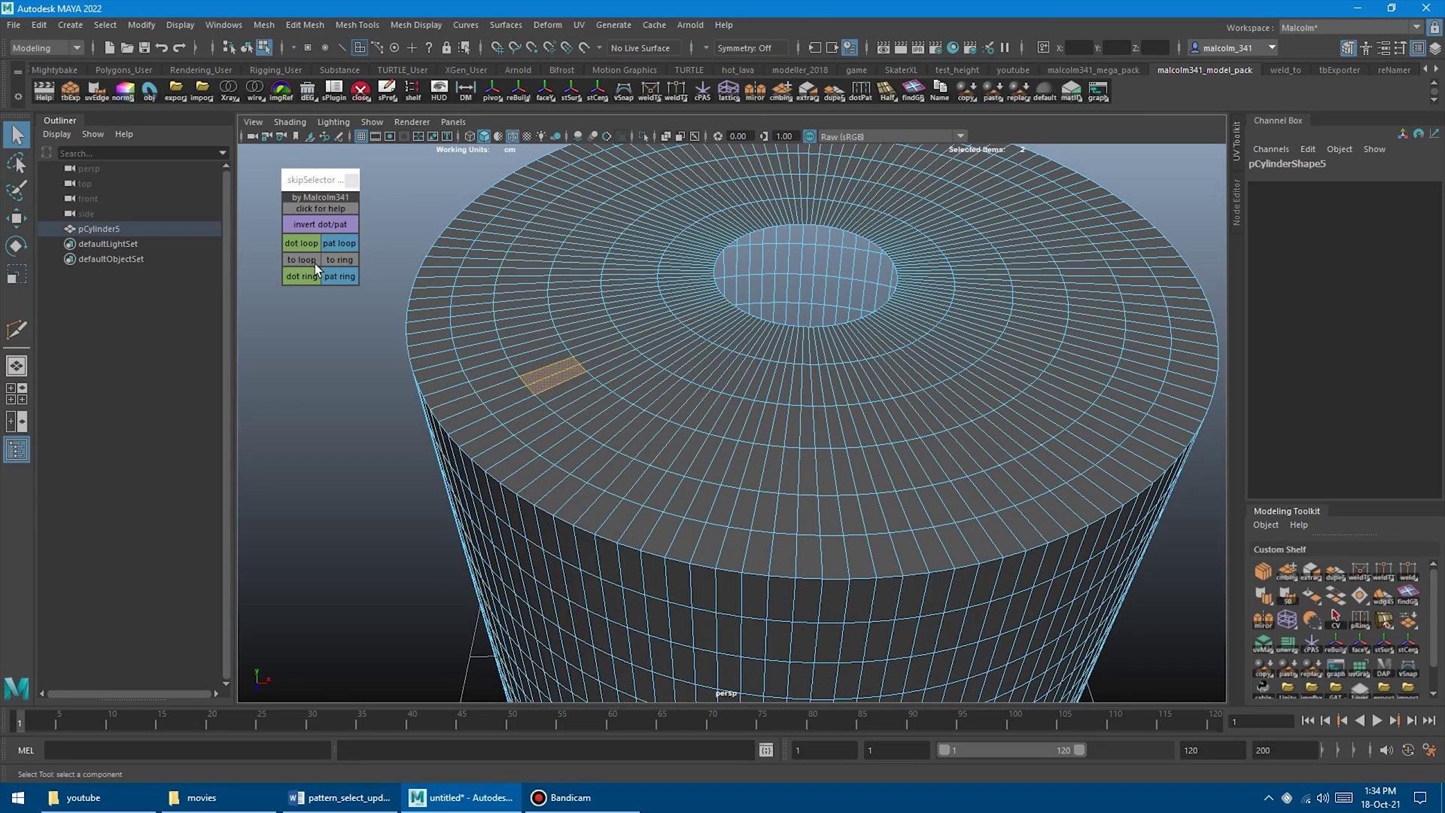
pyautogui.keyDown('ctrl'); pyautogui.click(552, 381); pyautogui.keyUp('ctrl')
pyautogui.click(342, 259)
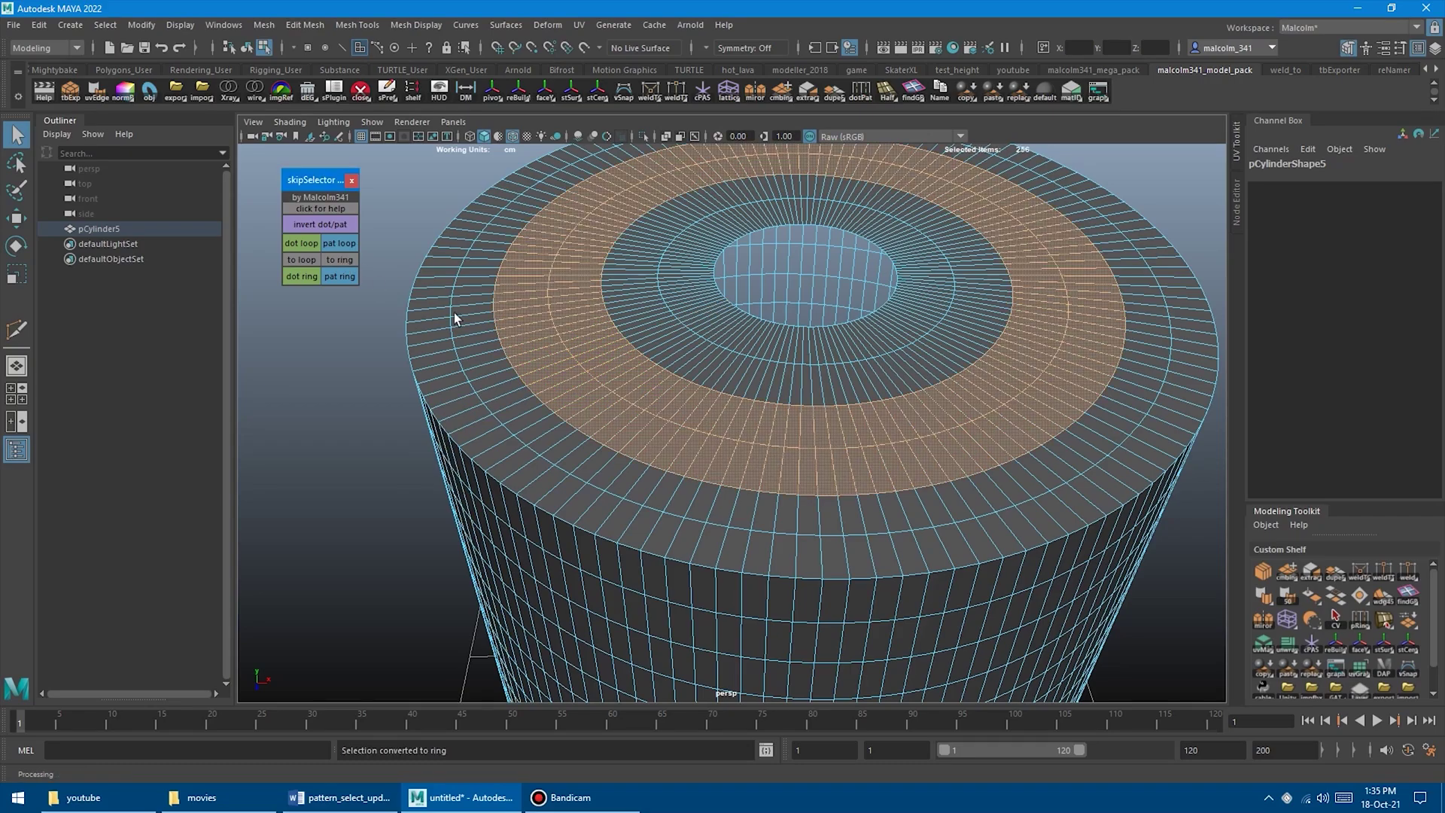
pyautogui.press('f')
# Step: Extend a two-edge strip into alternating edge loops and turn an every-other face loop into a ring
pyautogui.click(536, 370)
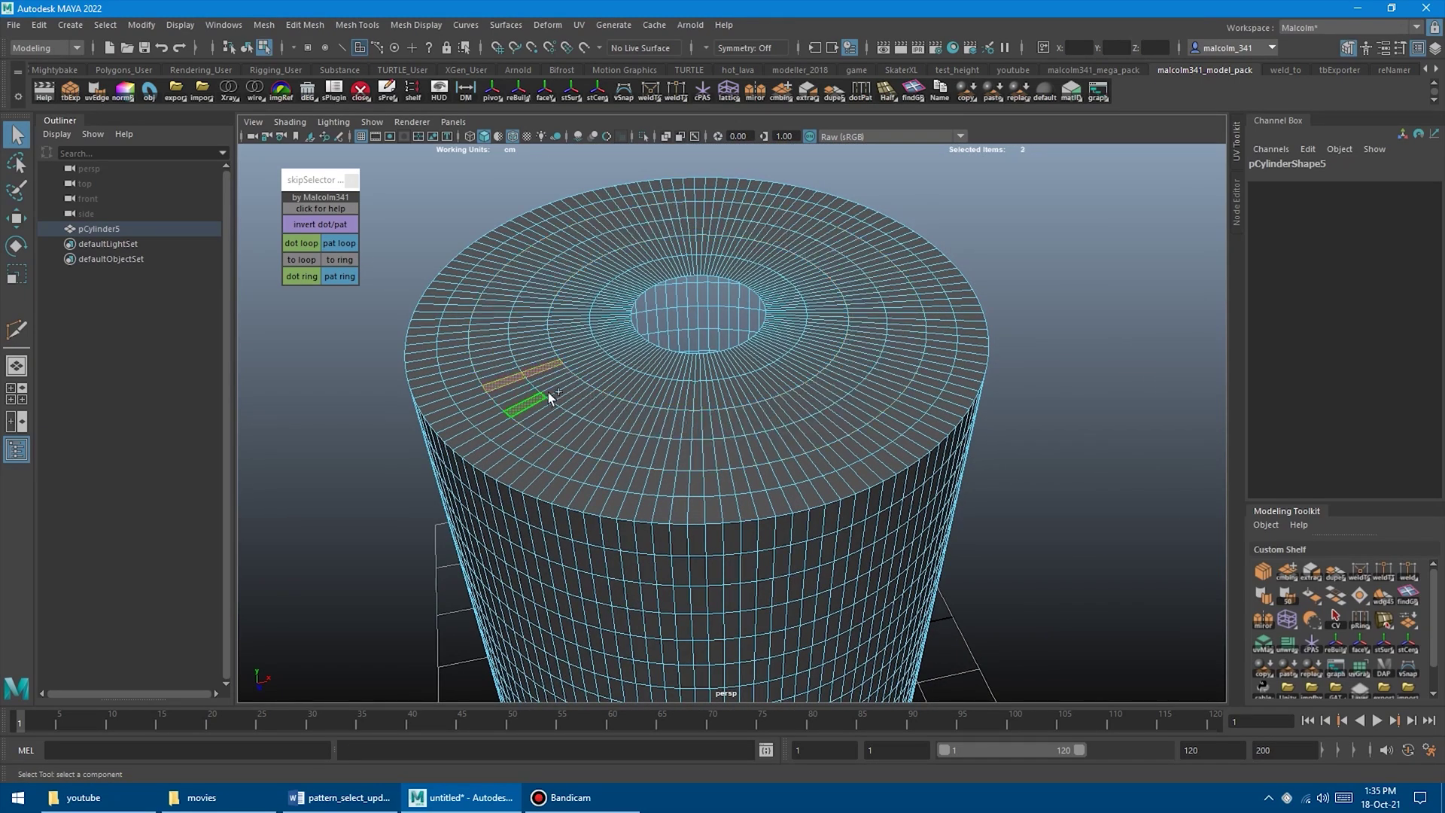
pyautogui.click(299, 260)
pyautogui.scroll(3, 536, 453)
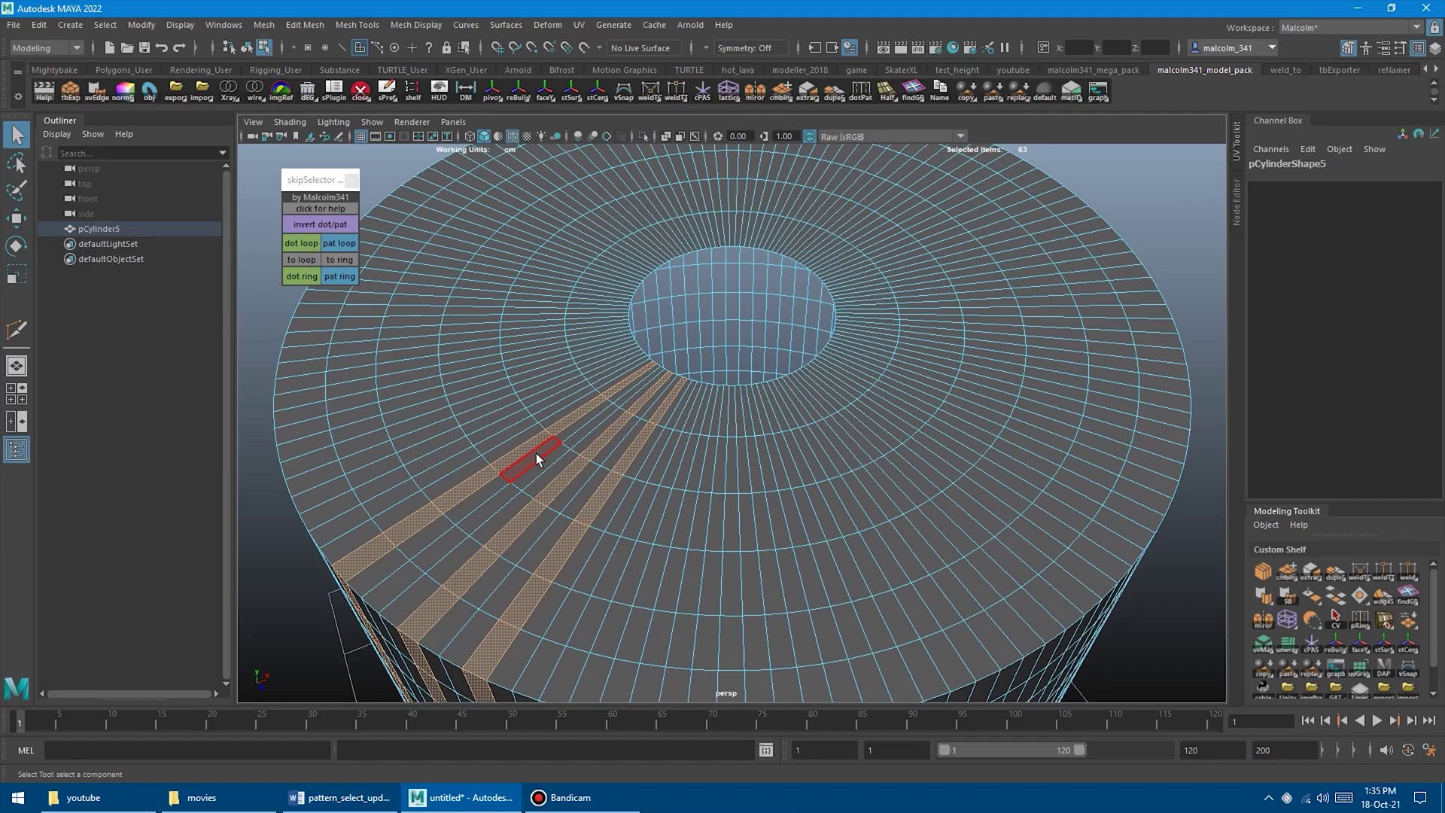
pyautogui.doubleClick(534, 456)
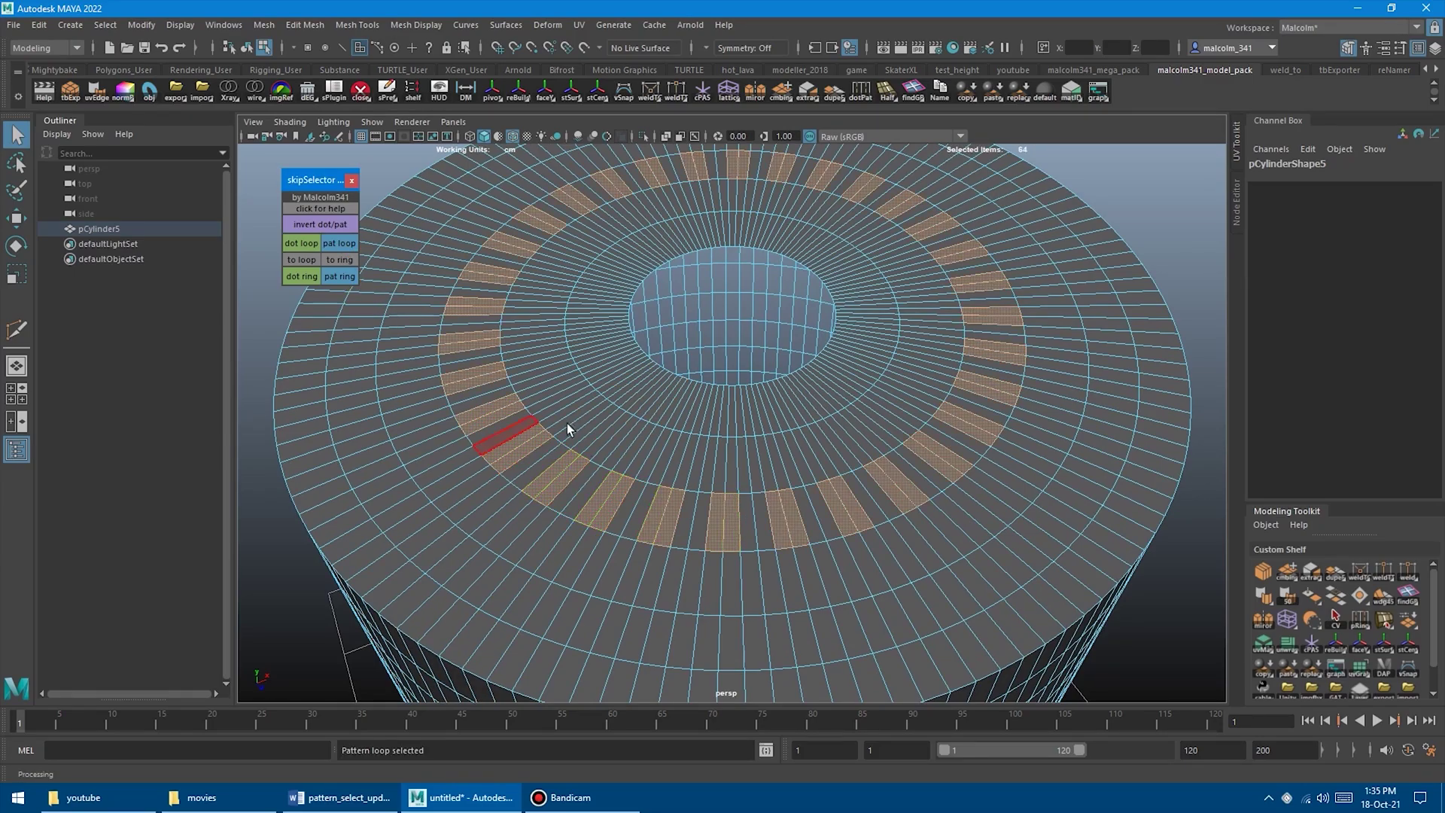
pyautogui.scroll(-3, 614, 428)
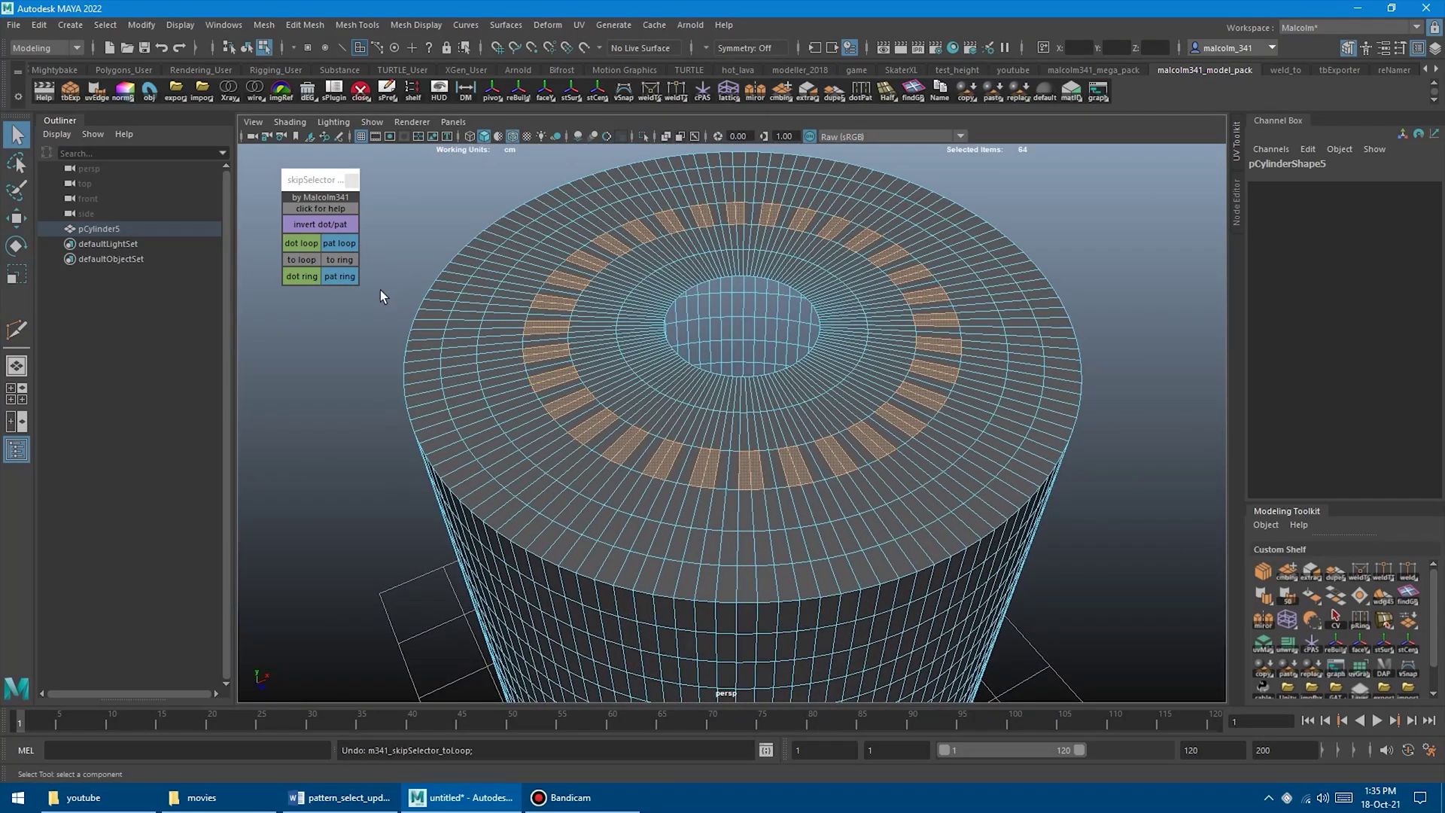
pyautogui.click(340, 261)
pyautogui.keyDown('alt'); pyautogui.moveTo(624, 362); pyautogui.dragTo(640, 352); pyautogui.keyUp('alt')
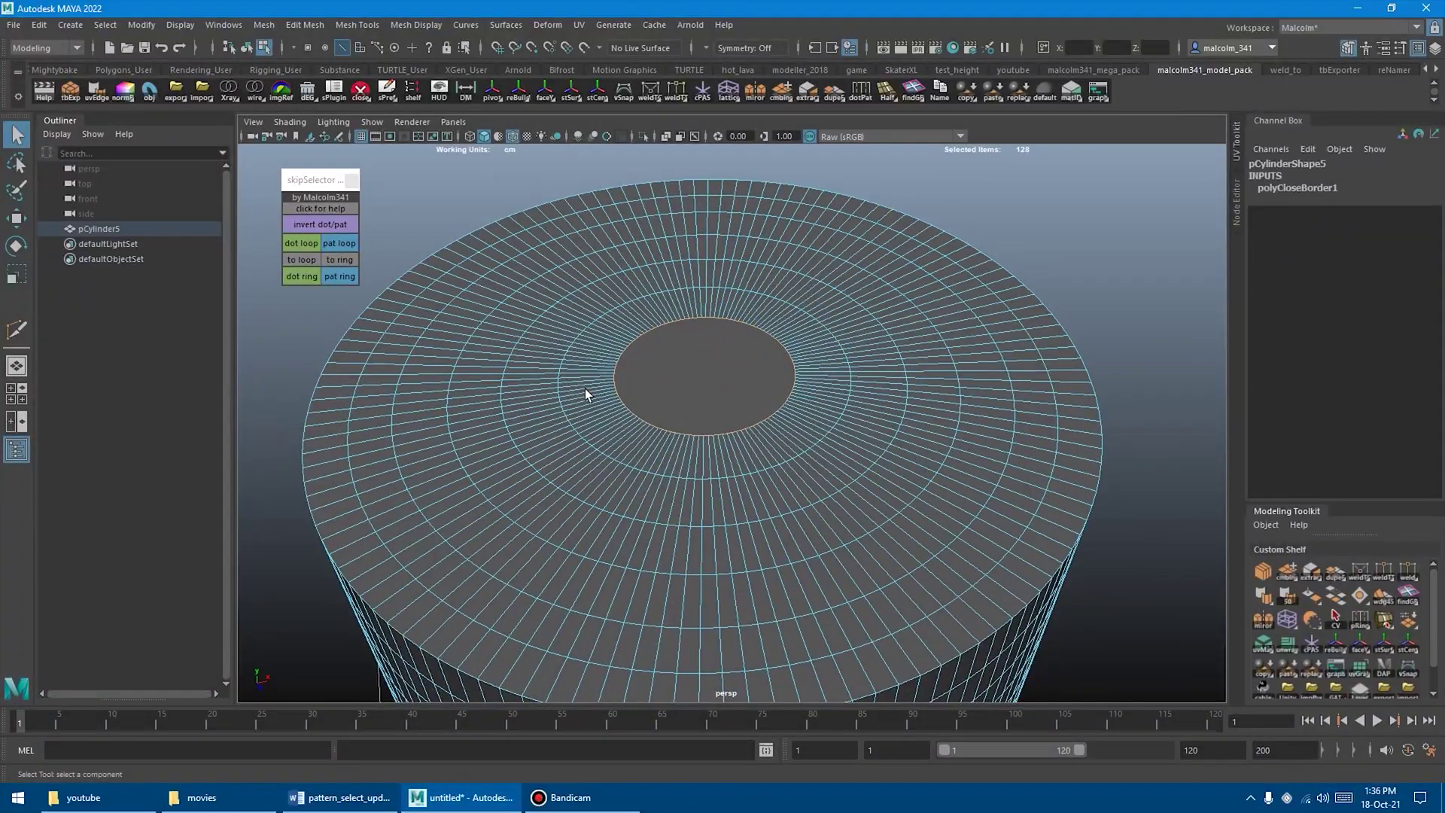
pyautogui.keyDown('alt'); pyautogui.moveTo(709, 390); pyautogui.dragTo(594, 423); pyautogui.keyUp('alt')
# Step: Select a repeating face pattern loop on the cylinder and invert it
pyautogui.press('F11')
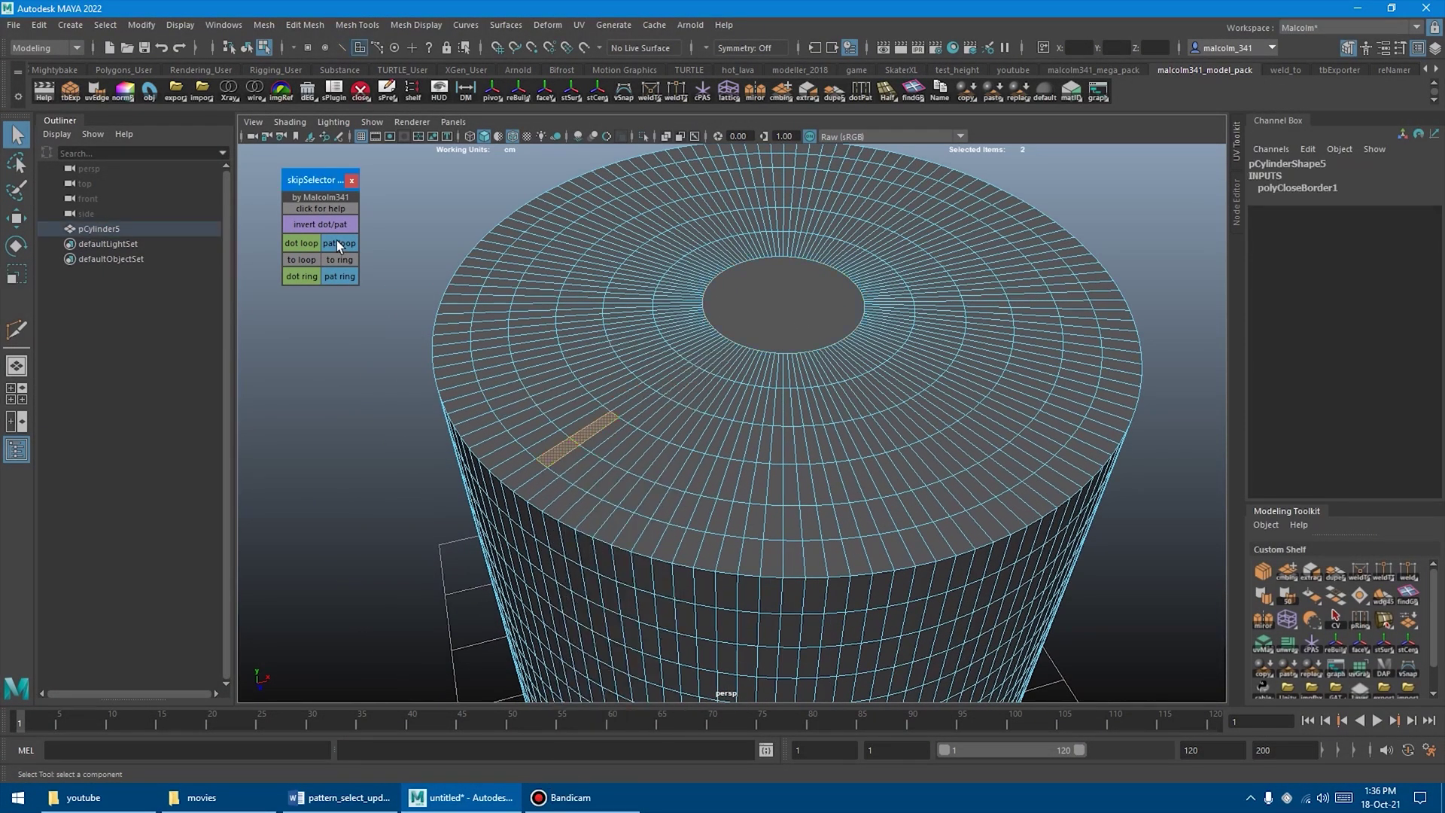
pyautogui.click(337, 241)
pyautogui.scroll(-5, 642, 377)
pyautogui.click(332, 223)
# Step: Select the edge loop around the cylinder's central top hole
pyautogui.keyDown('alt'); pyautogui.moveTo(512, 345); pyautogui.dragTo(645, 342); pyautogui.keyUp('alt')
pyautogui.press('F10')
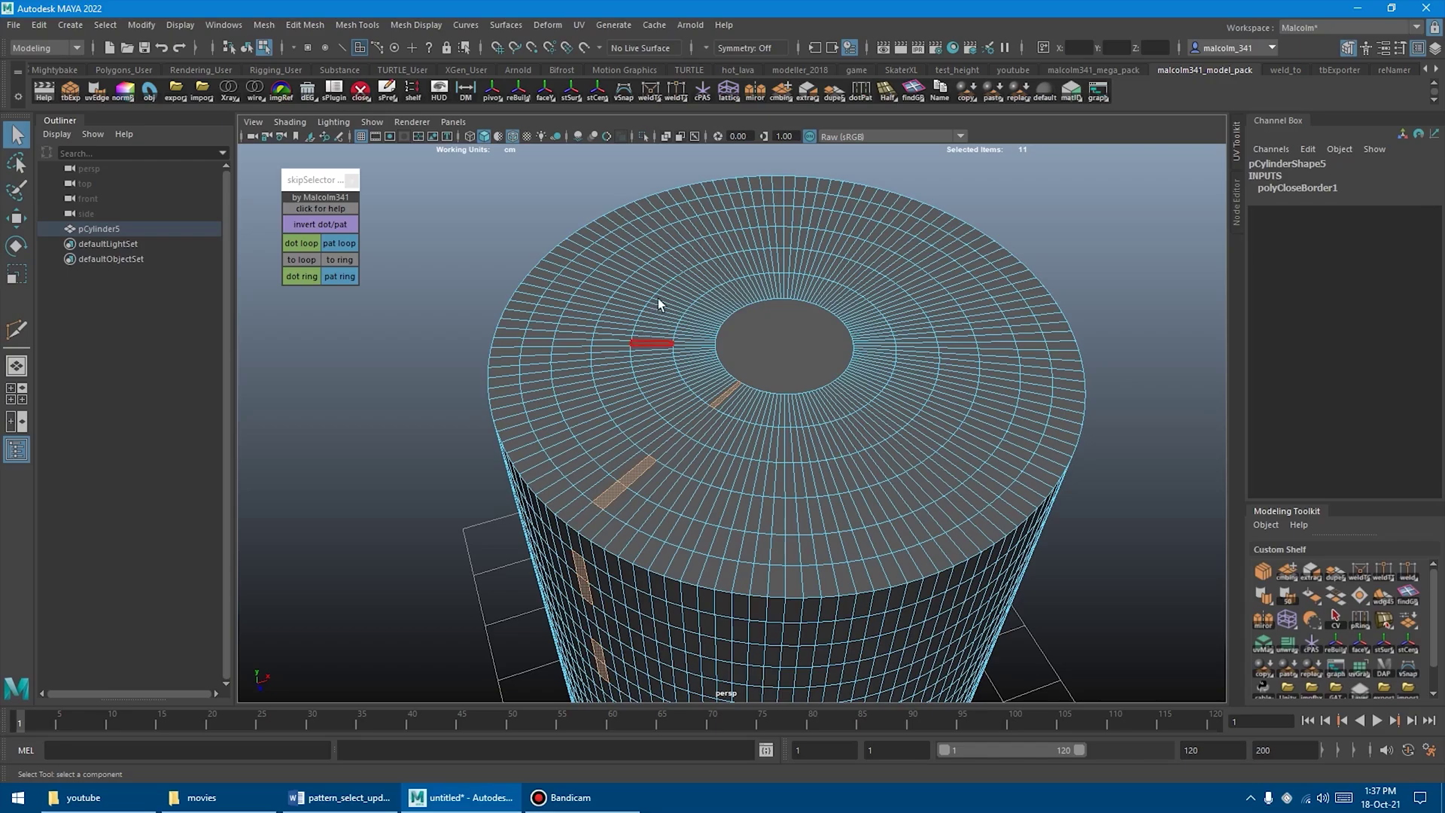
pyautogui.click(553, 369)
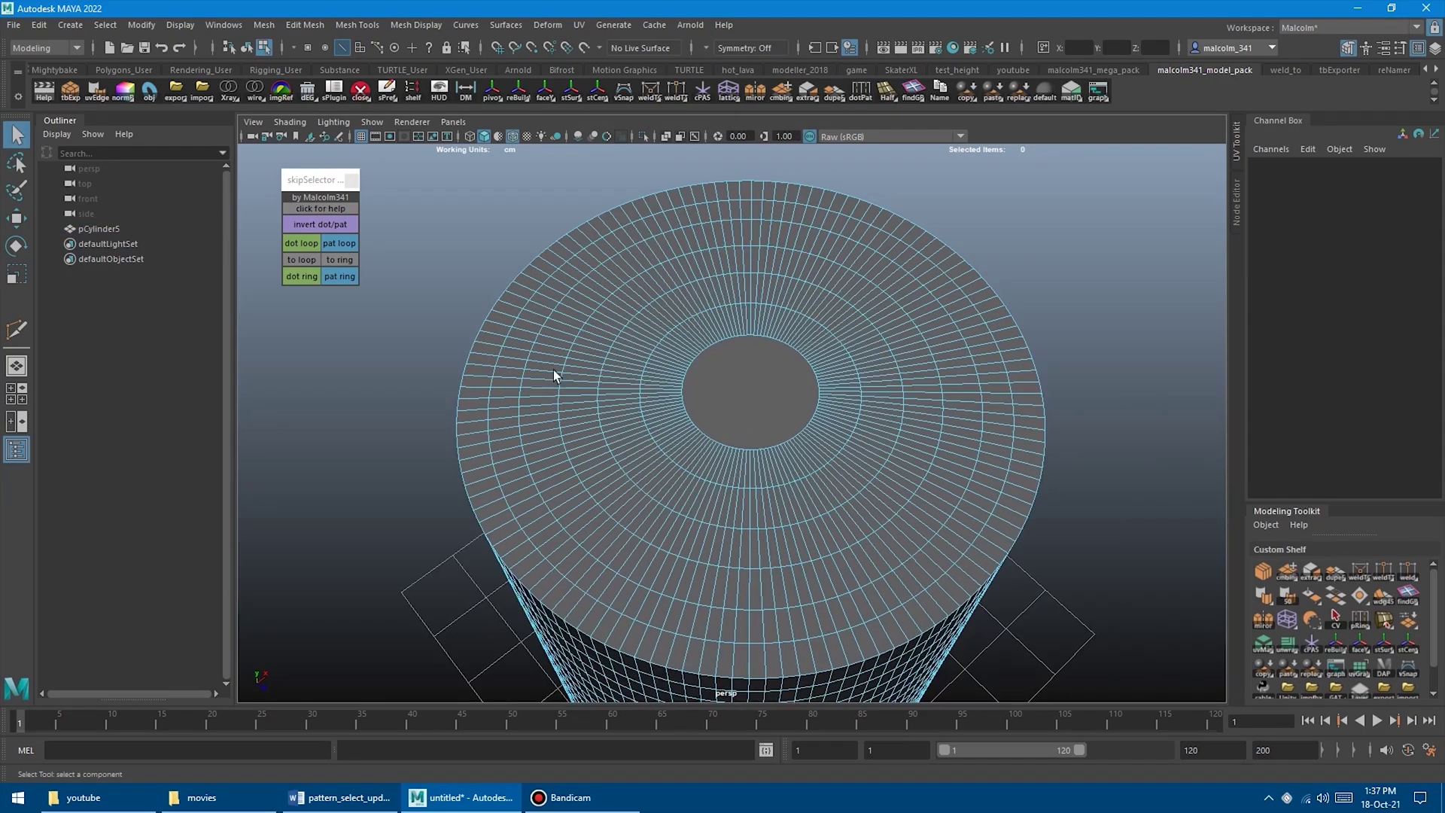
pyautogui.scroll(4, 572, 377)
pyautogui.doubleClick(584, 454)
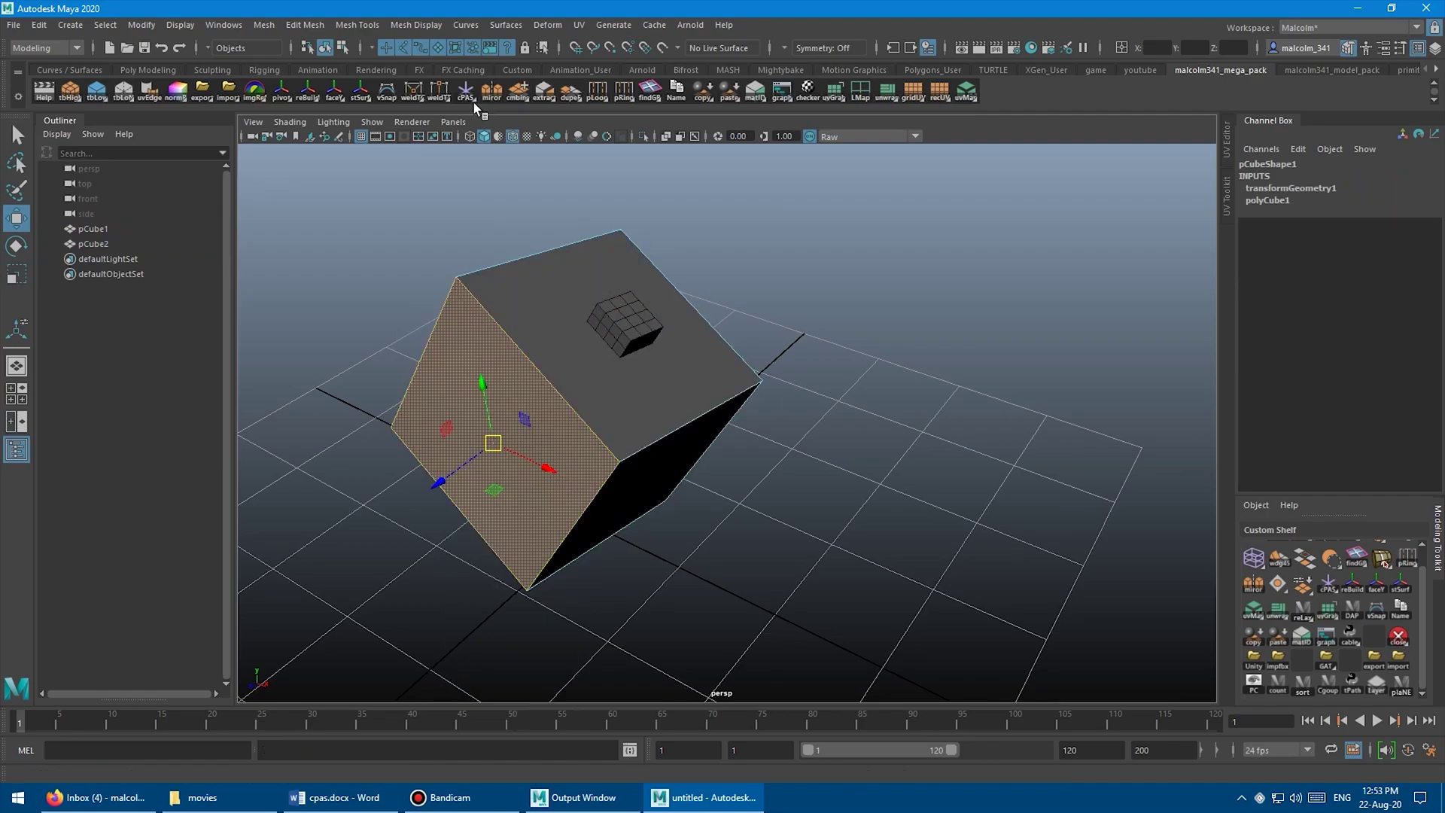
# Step: Add cubes onto selected top and left faces of the big cube with the g repeat key
pyautogui.press('g')
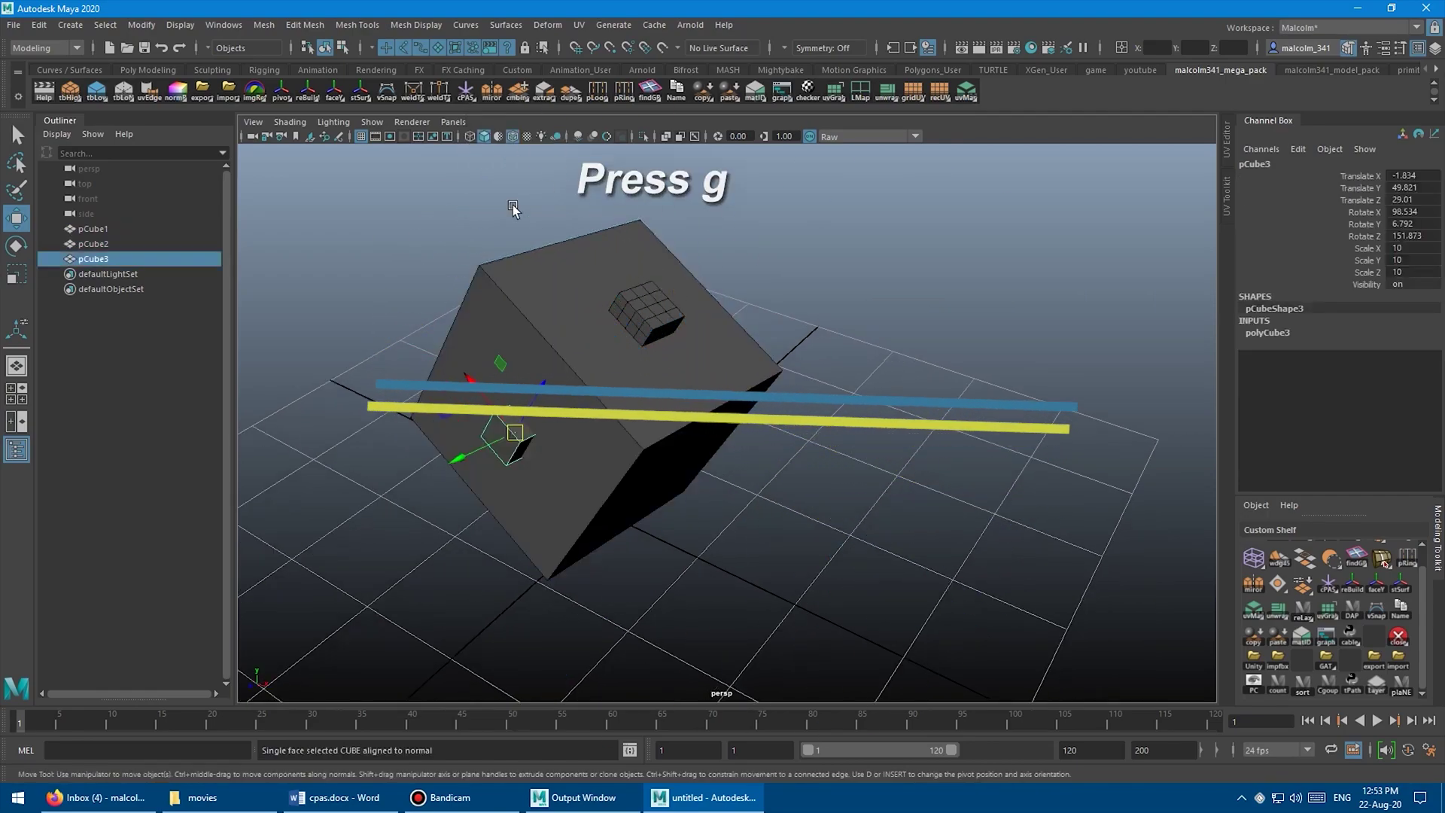
pyautogui.press('t')
pyautogui.press('g')
pyautogui.press('g')
pyautogui.press('g')
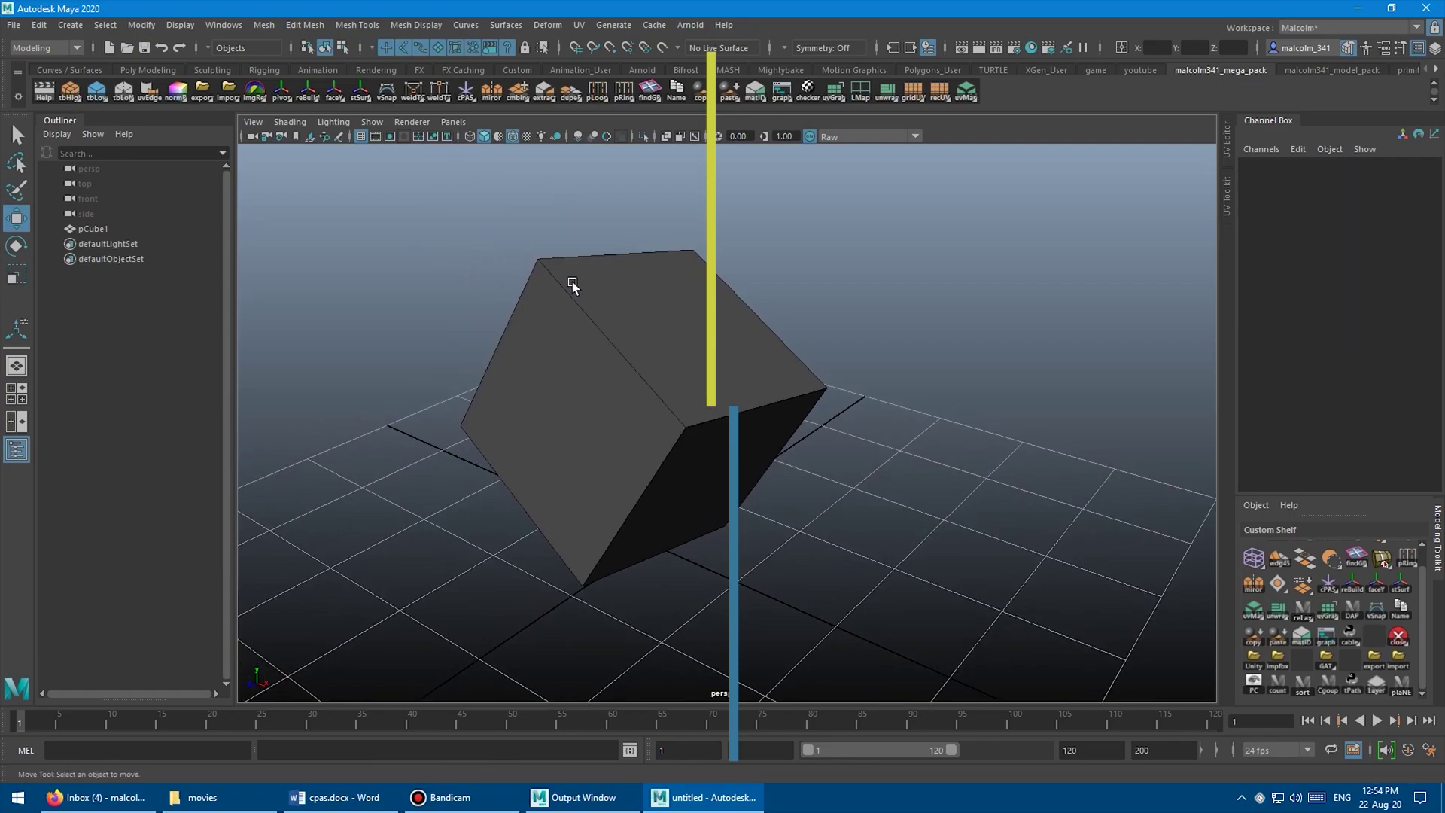
pyautogui.press('g')
pyautogui.keyDown('alt'); pyautogui.moveTo(916, 339); pyautogui.dragTo(532, 210); pyautogui.keyUp('alt')
pyautogui.click(558, 328)
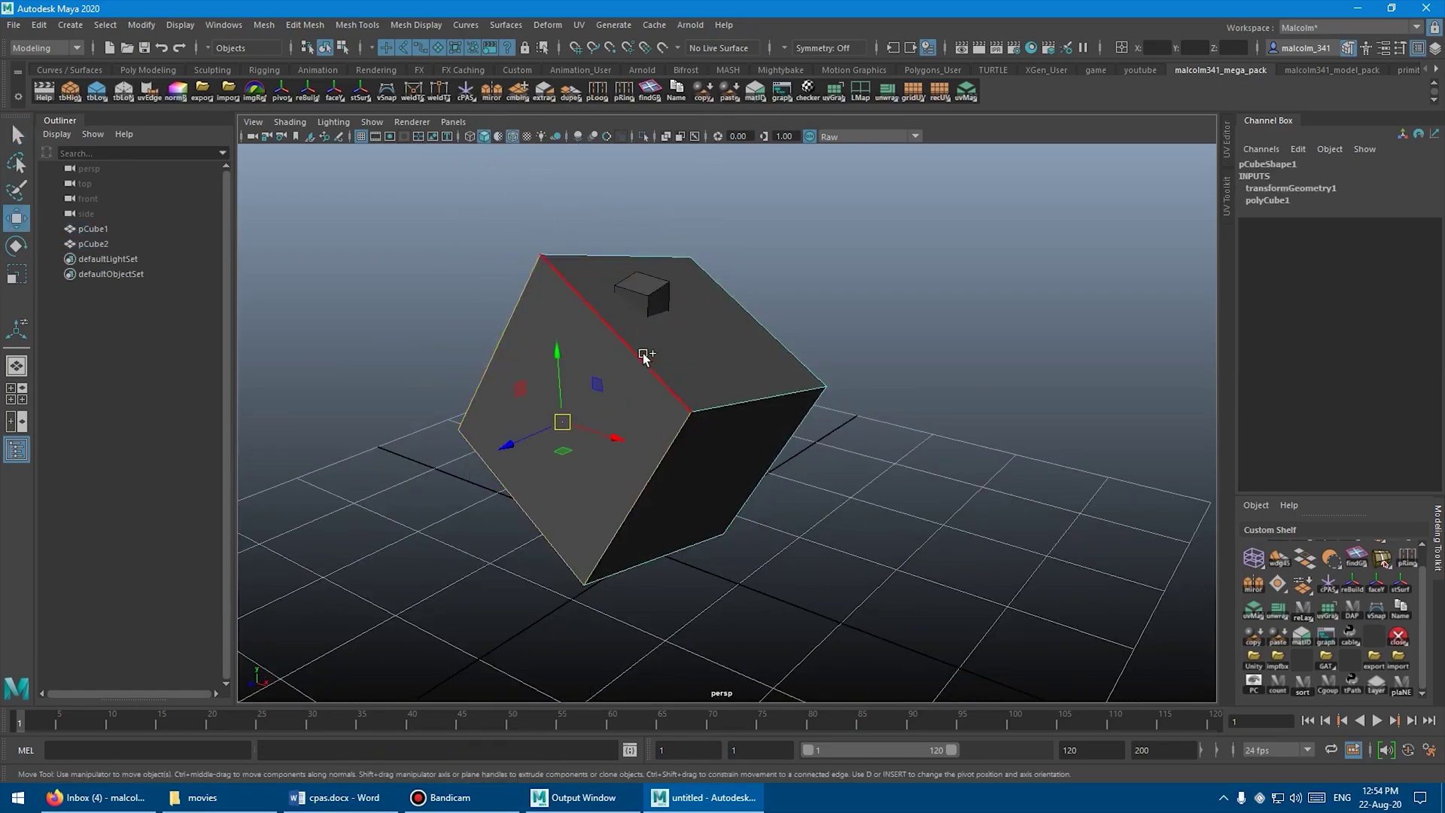
pyautogui.press('g')
pyautogui.keyDown('alt'); pyautogui.moveTo(642, 353); pyautogui.dragTo(691, 351); pyautogui.keyUp('alt')
pyautogui.click(677, 316)
# Step: Use the cPAS popup to place a cube, a grid plane and a sphere on cube faces
pyautogui.rightClick(491, 91)
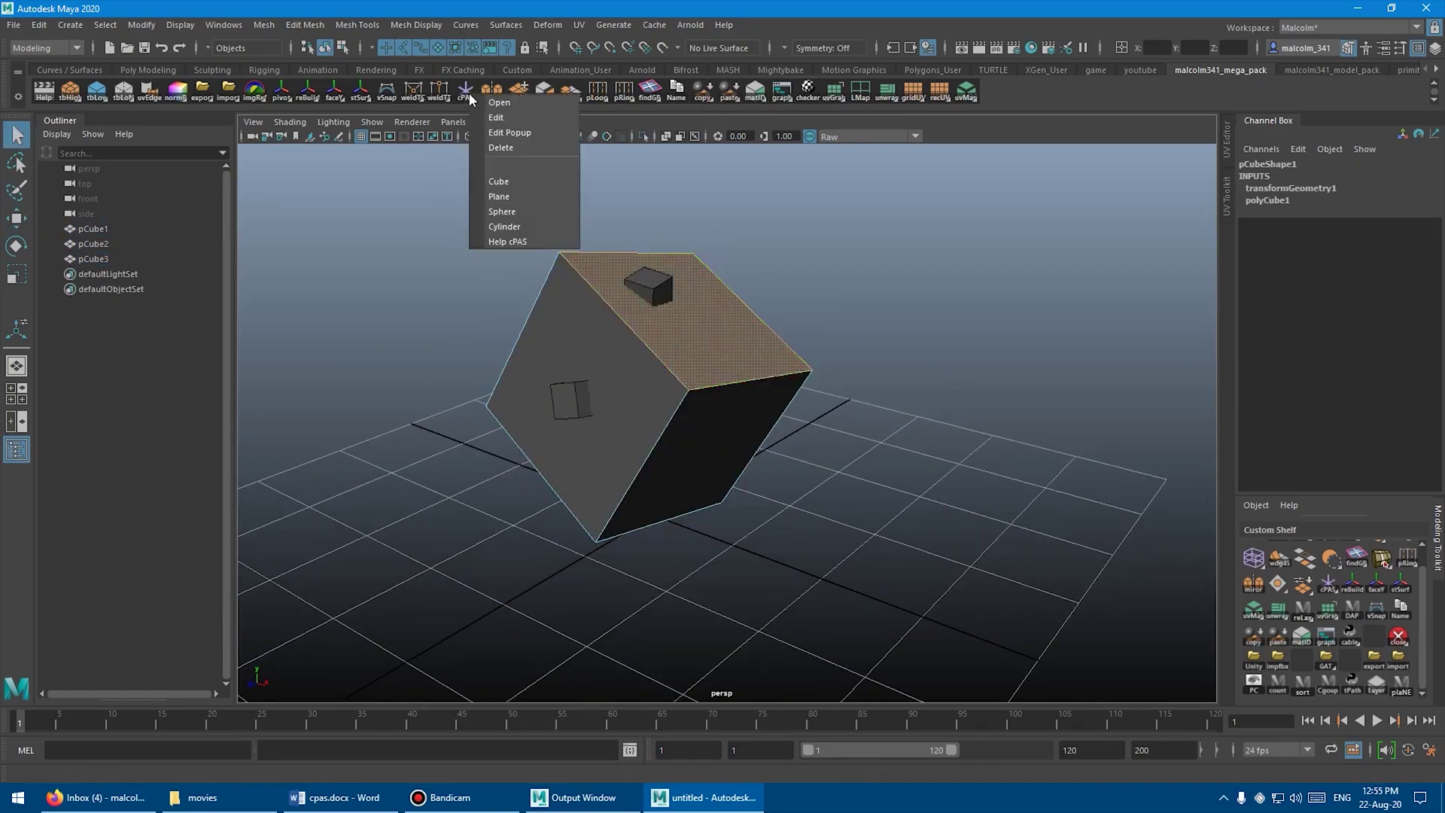
pyautogui.click(512, 181)
pyautogui.press('g')
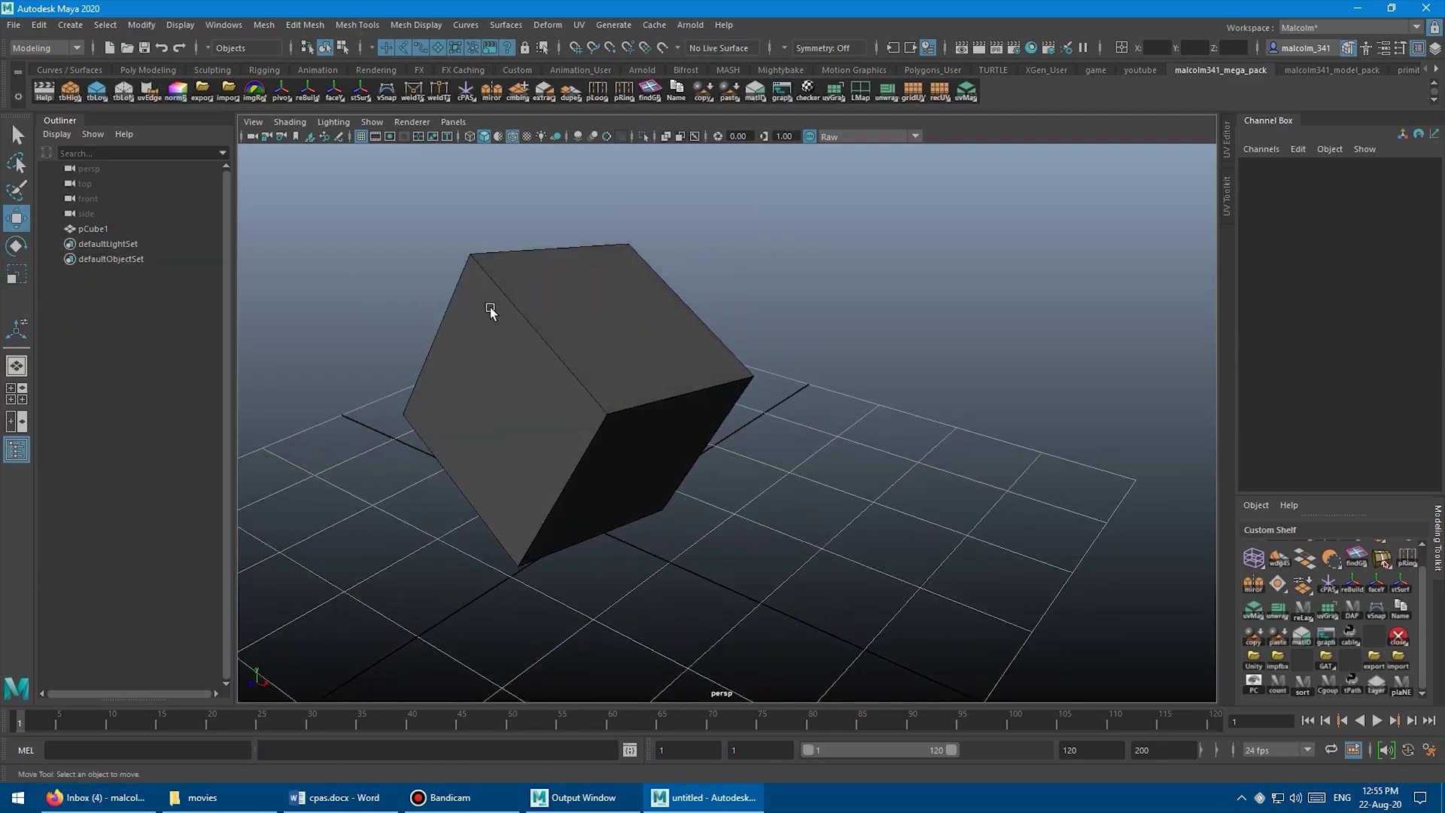
pyautogui.click(490, 308)
pyautogui.rightClick(491, 90)
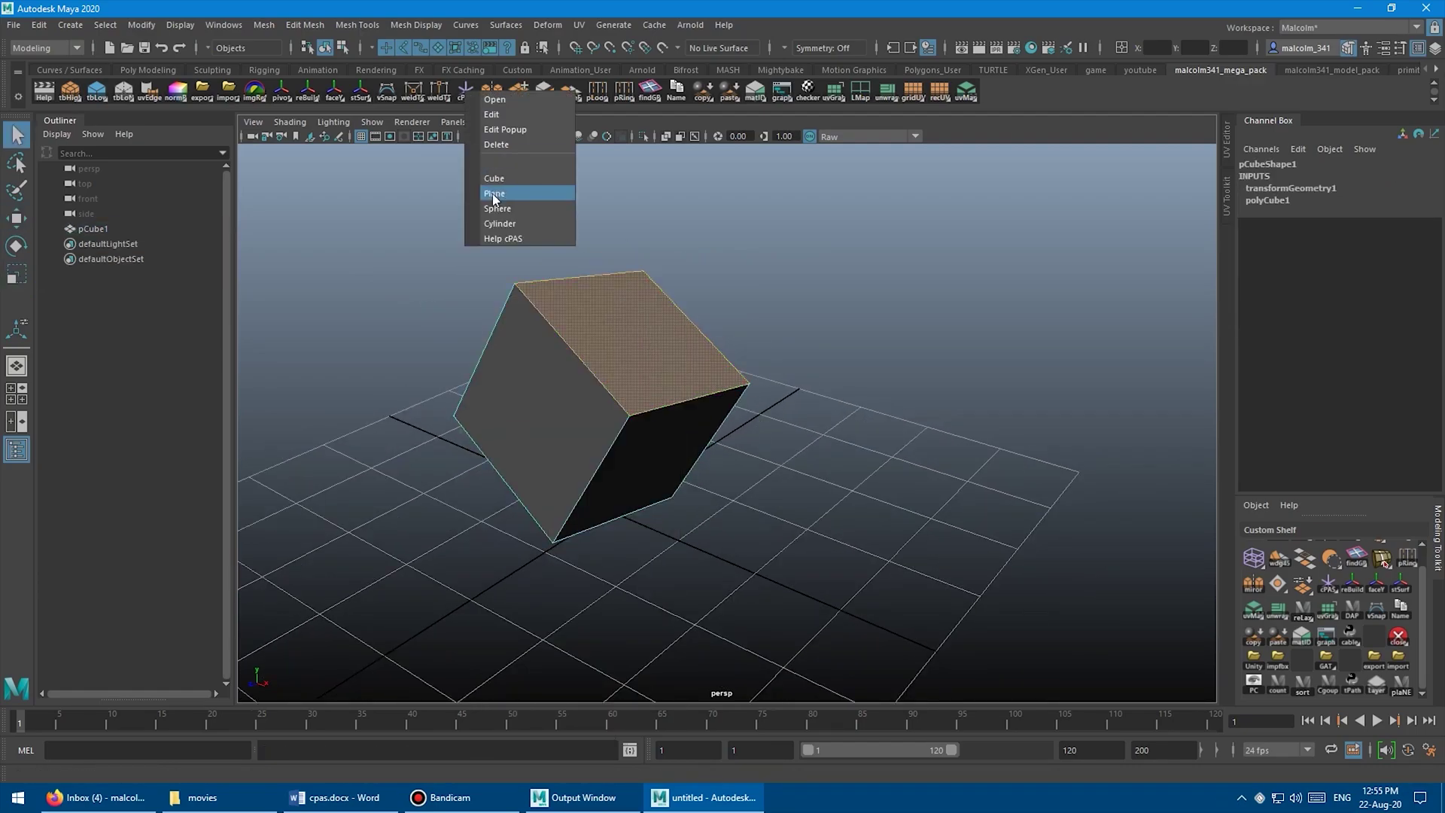
pyautogui.click(516, 193)
pyautogui.moveTo(400, 295); pyautogui.dragTo(405, 342, button='right')
pyautogui.click(481, 365)
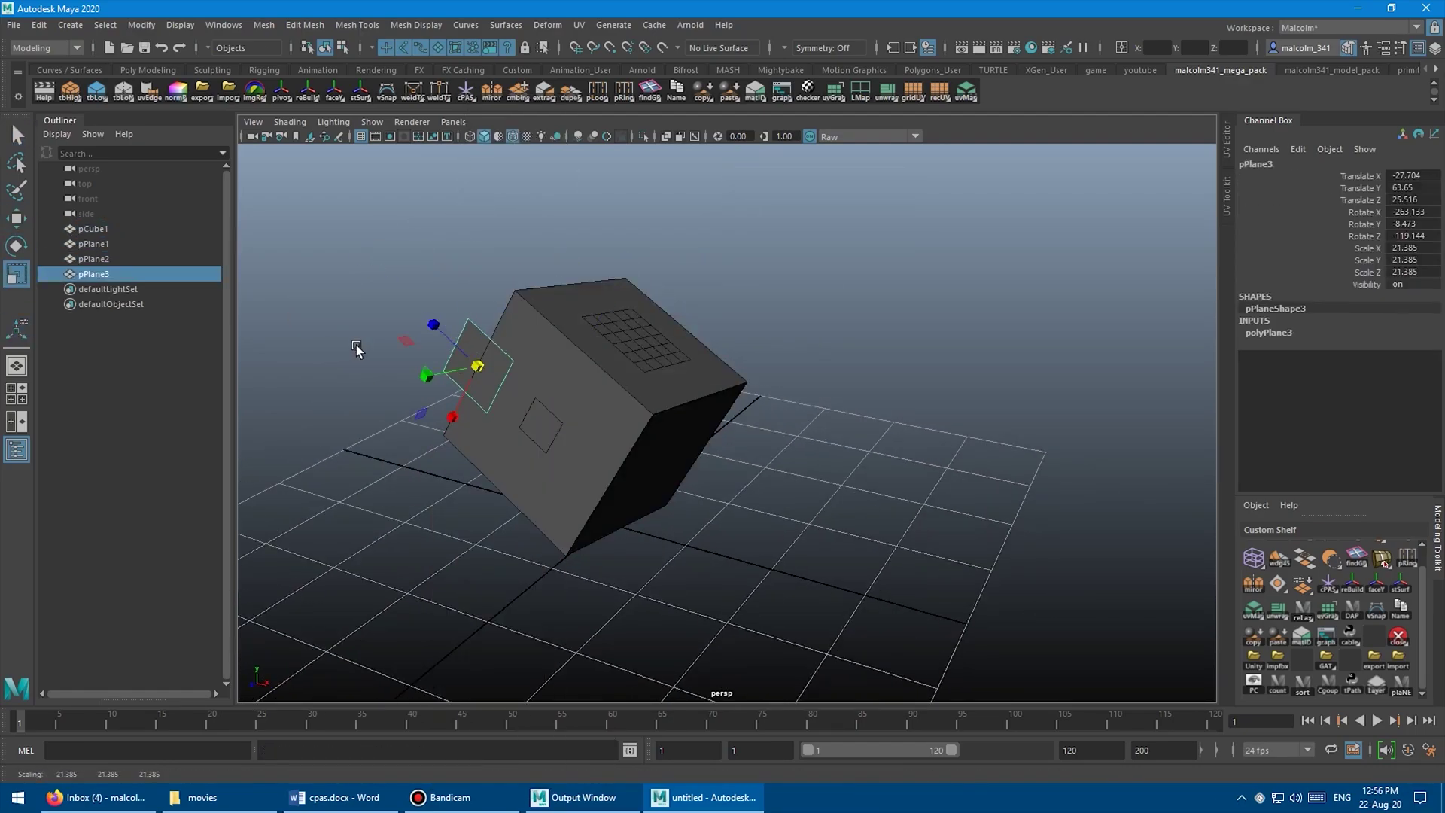
pyautogui.click(533, 341)
# Step: Place cylinders on the left and top faces, swapping the top primitive for a cylinder
pyautogui.press('w')
pyautogui.click(512, 376)
pyautogui.rightClick(491, 90)
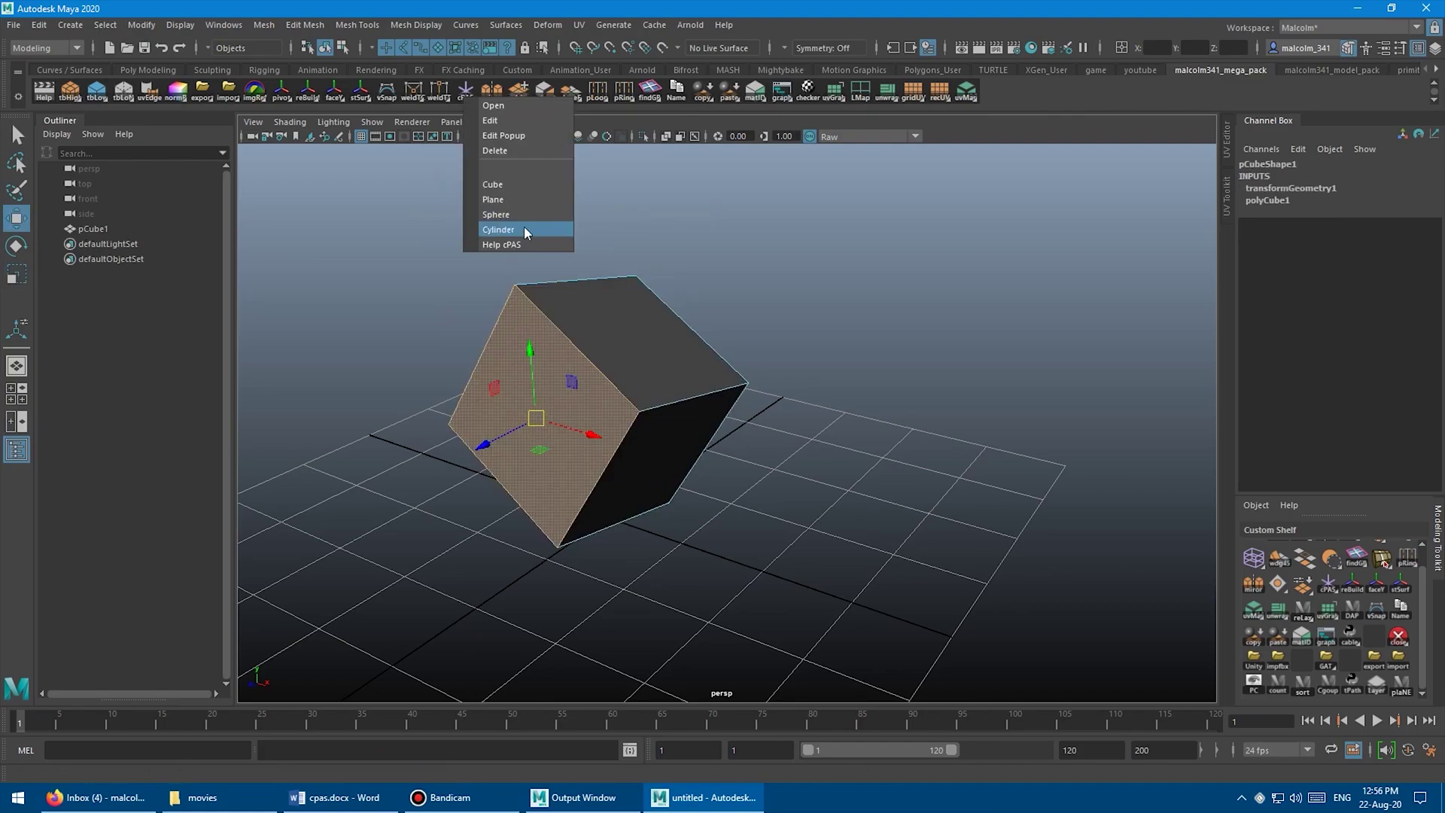
pyautogui.click(532, 225)
pyautogui.rightClick(741, 226)
pyautogui.click(809, 256)
pyautogui.press('w')
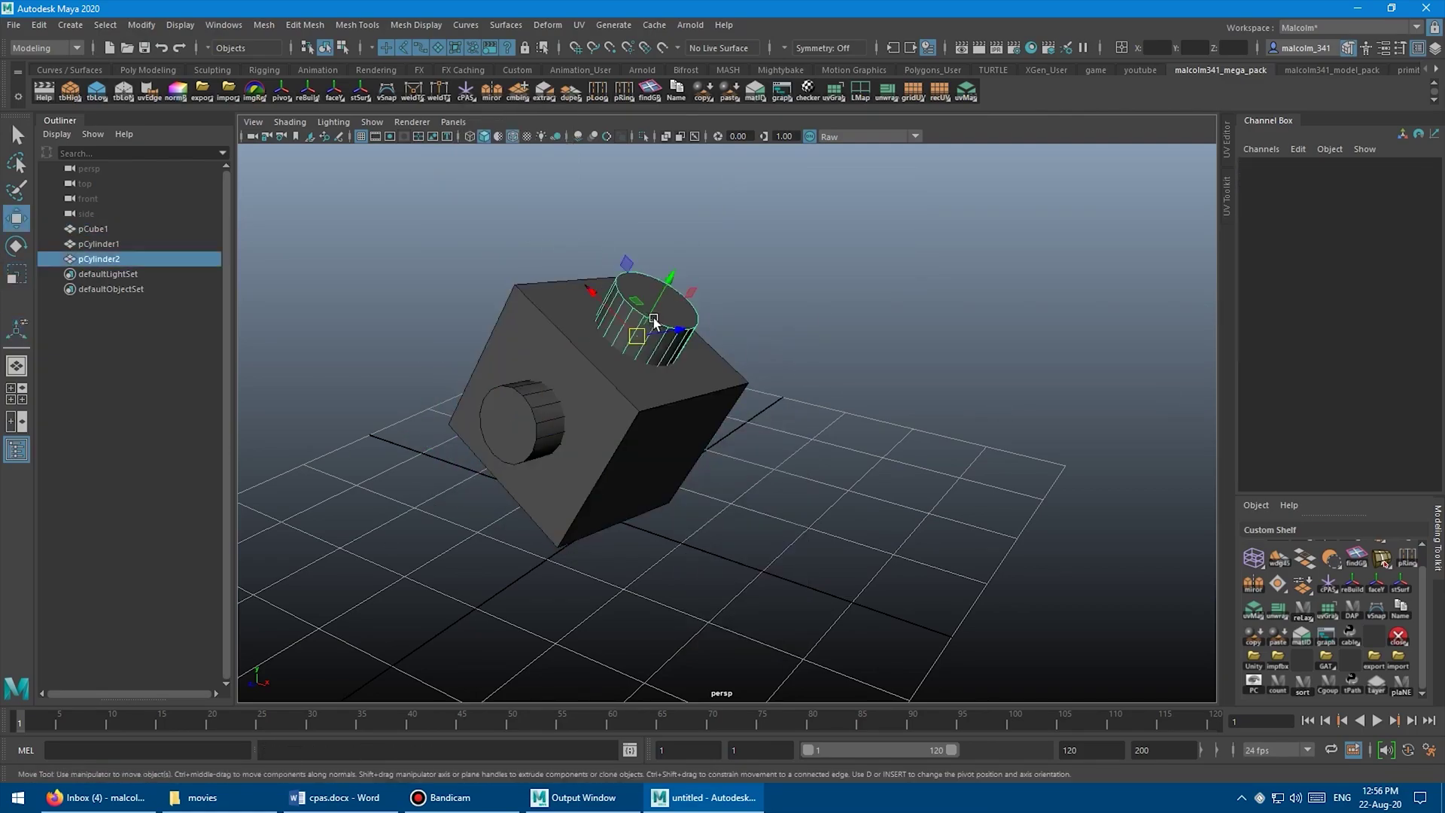
pyautogui.click(655, 323)
pyautogui.press('g')
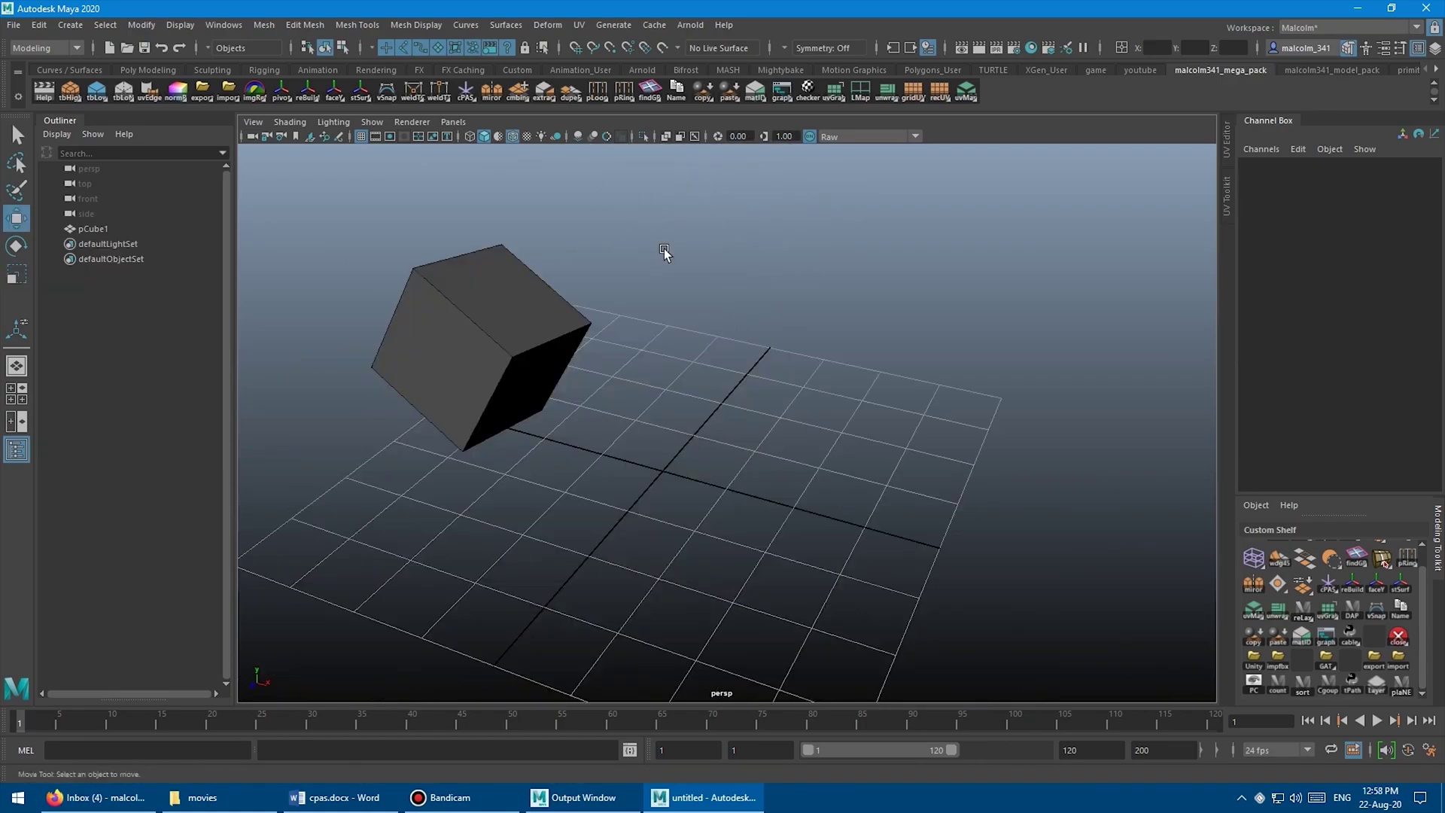
# Step: Place a cylinder inside the cube, add a second cube, and check them in wireframe
pyautogui.keyDown('alt'); pyautogui.moveTo(272, 159); pyautogui.dragTo(664, 265); pyautogui.keyUp('alt')
pyautogui.click(524, 231)
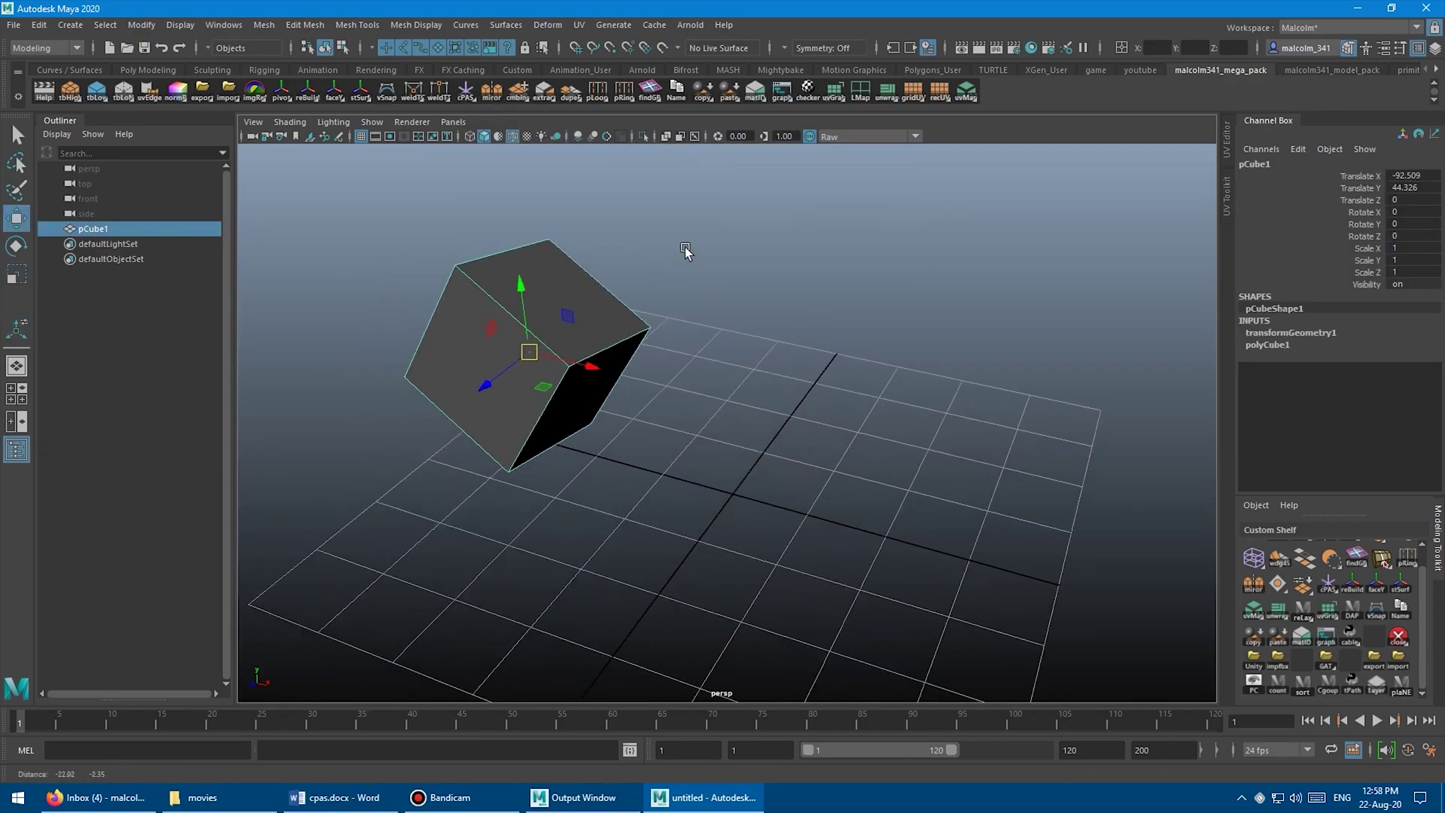
pyautogui.rightClick(466, 90)
pyautogui.click(500, 224)
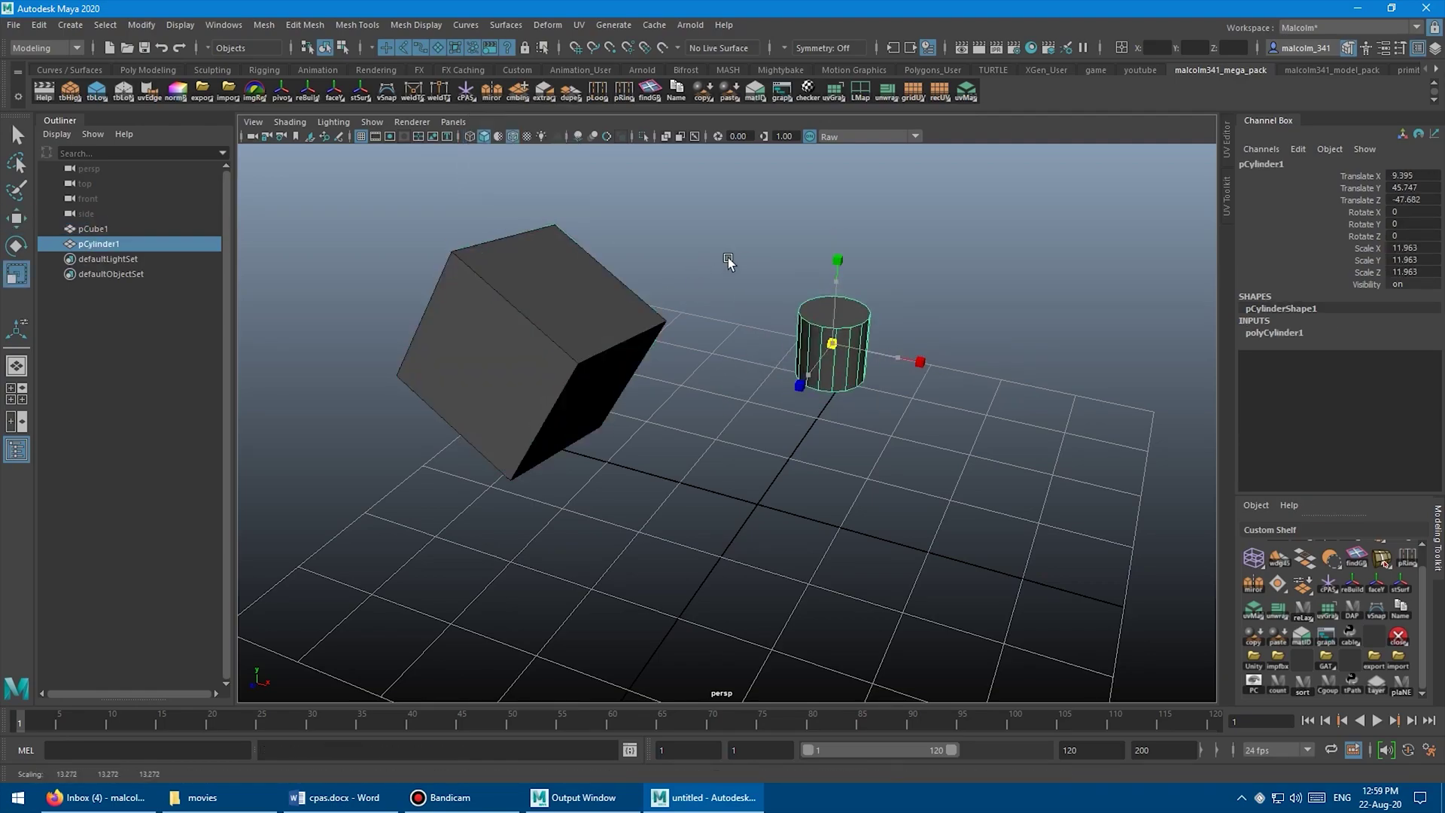
pyautogui.click(466, 91)
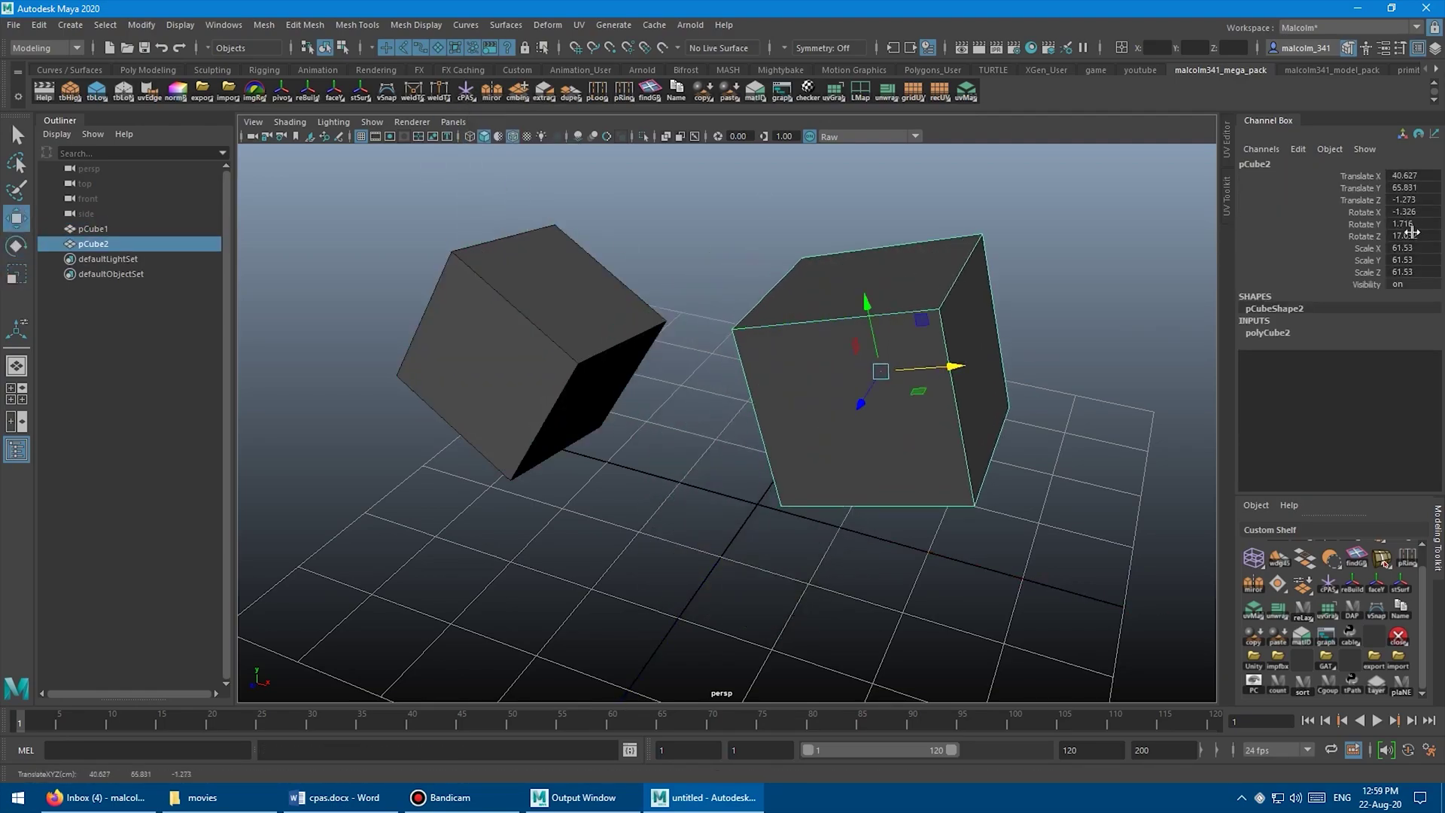
pyautogui.press('4')
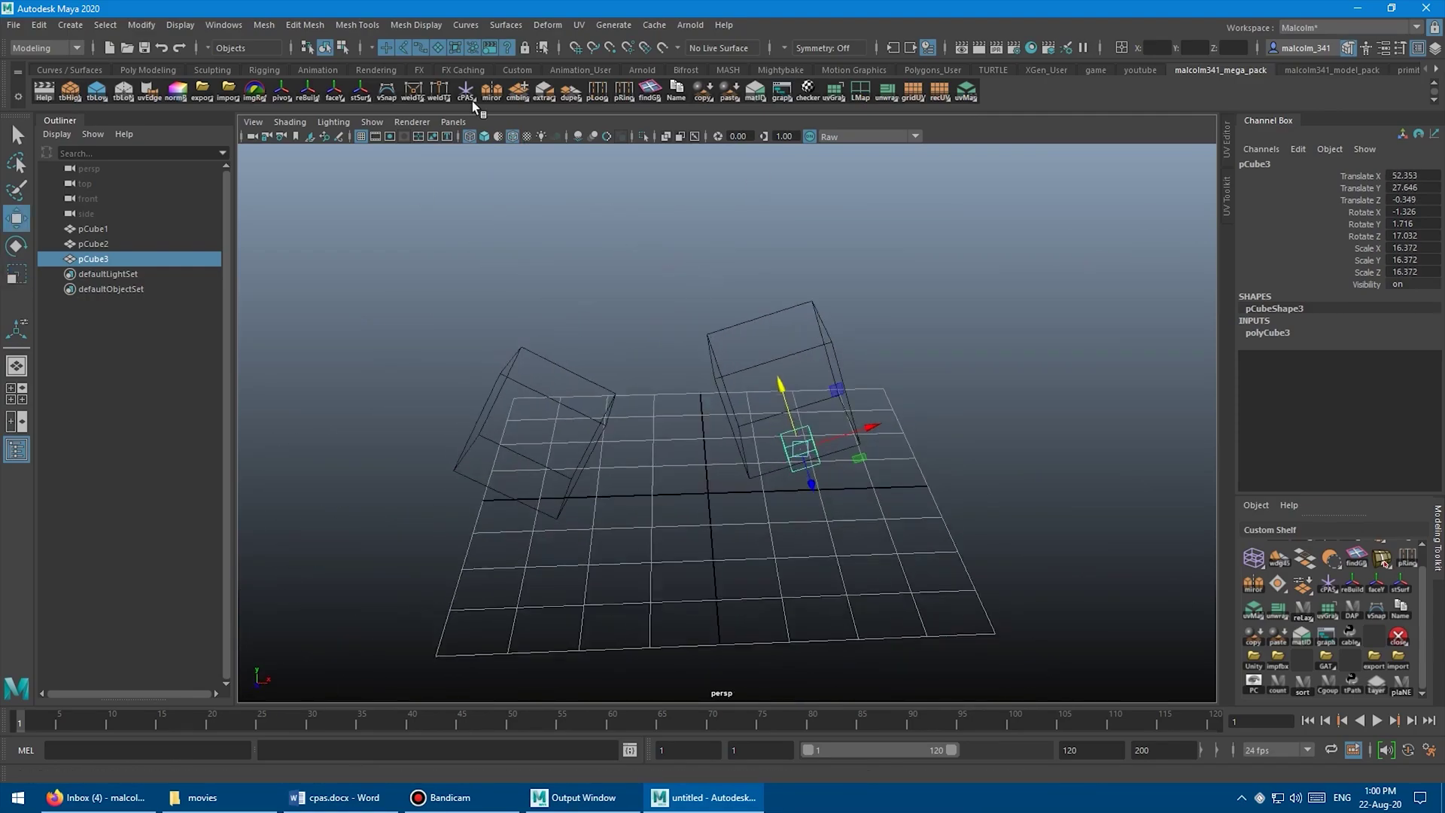
pyautogui.press('5')
pyautogui.rightClick(835, 316)
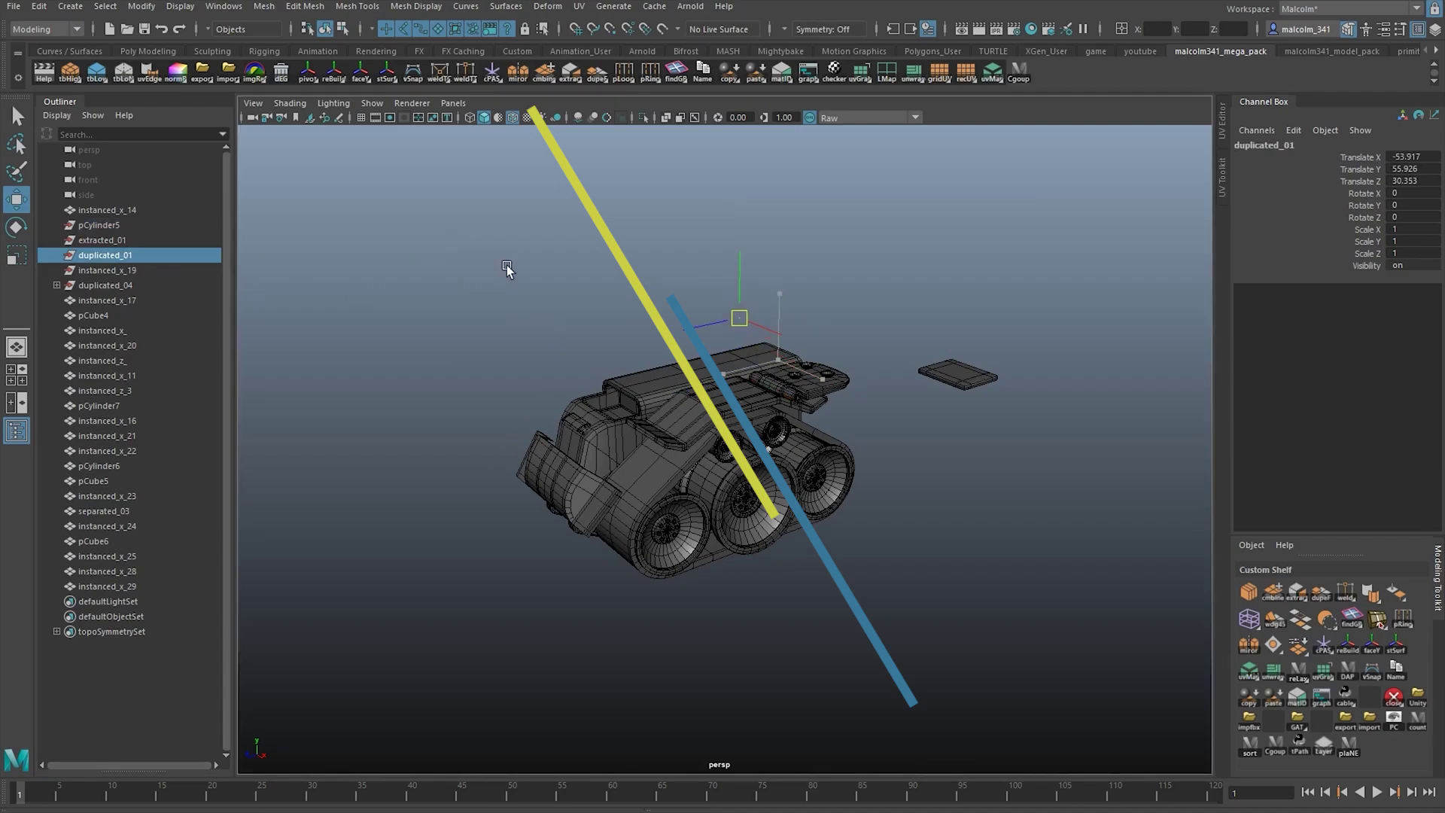
# Step: Inspect duplicated_04's empty child transform1, then create empty groups like null1 with Ctrl+G
pyautogui.click(105, 284)
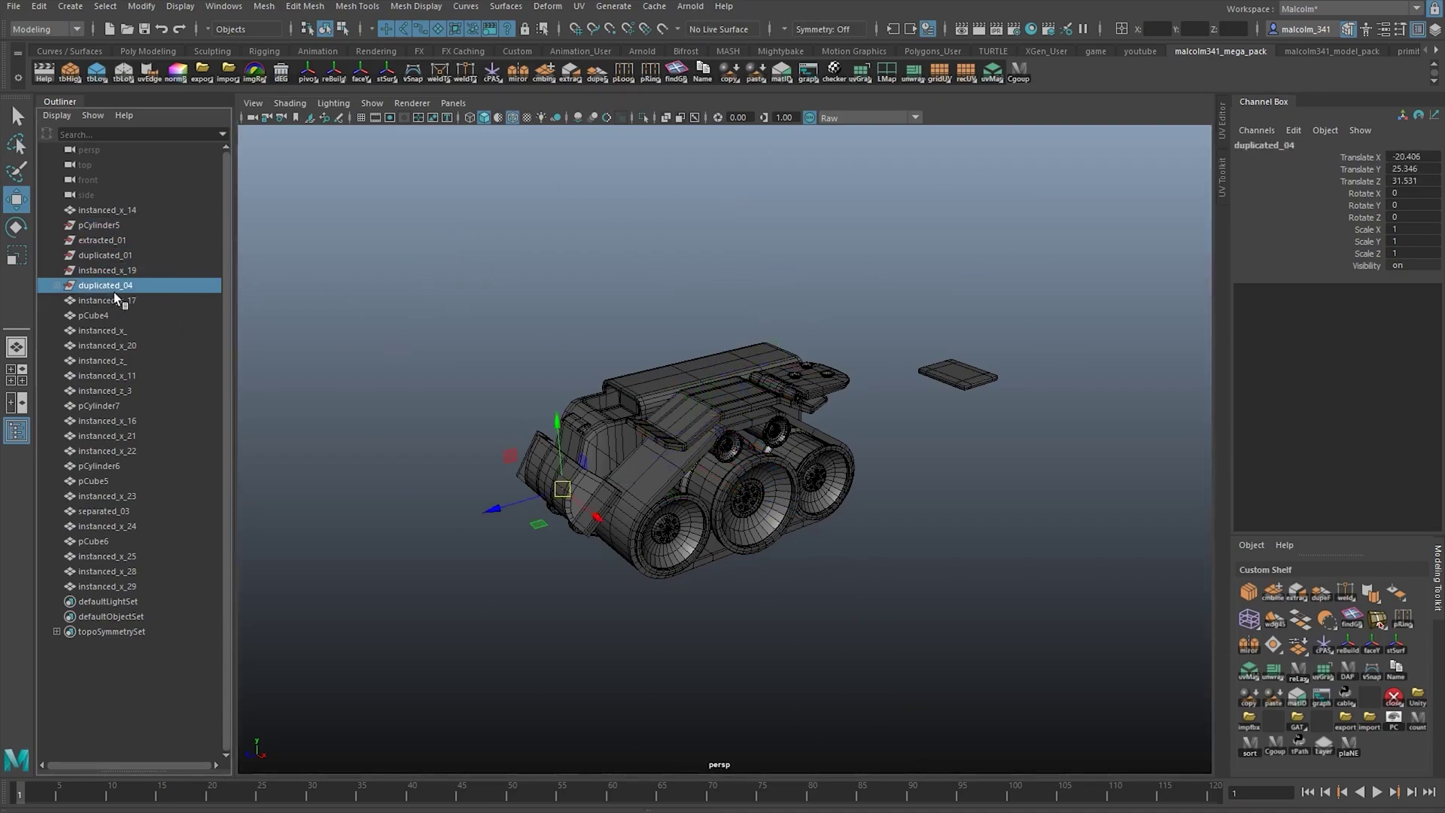
pyautogui.click(57, 285)
pyautogui.click(118, 301)
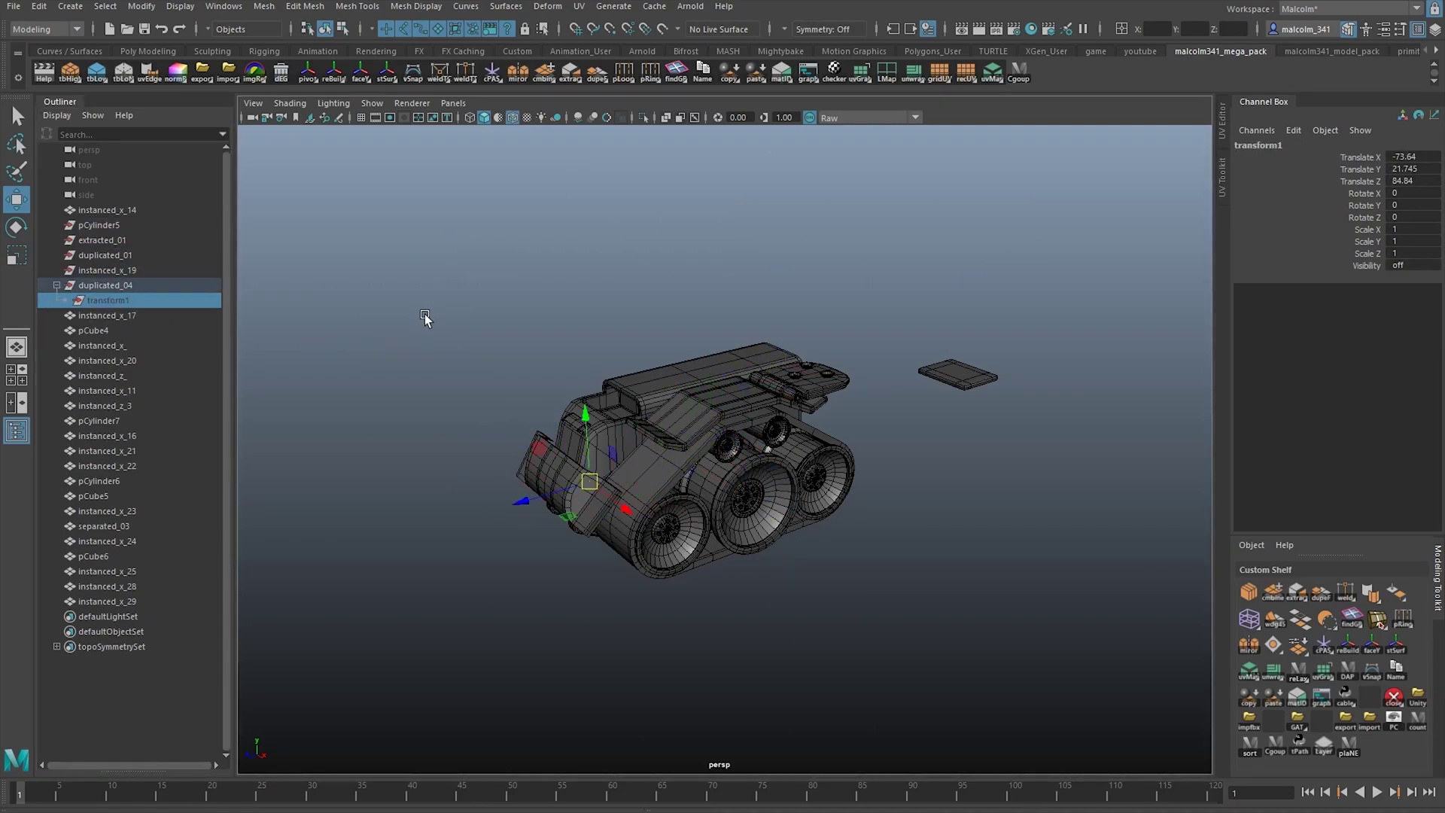
pyautogui.click(426, 316)
pyautogui.keyDown('alt'); pyautogui.moveTo(437, 305); pyautogui.dragTo(462, 293); pyautogui.keyUp('alt')
pyautogui.hotkey('ctrl', 'g')
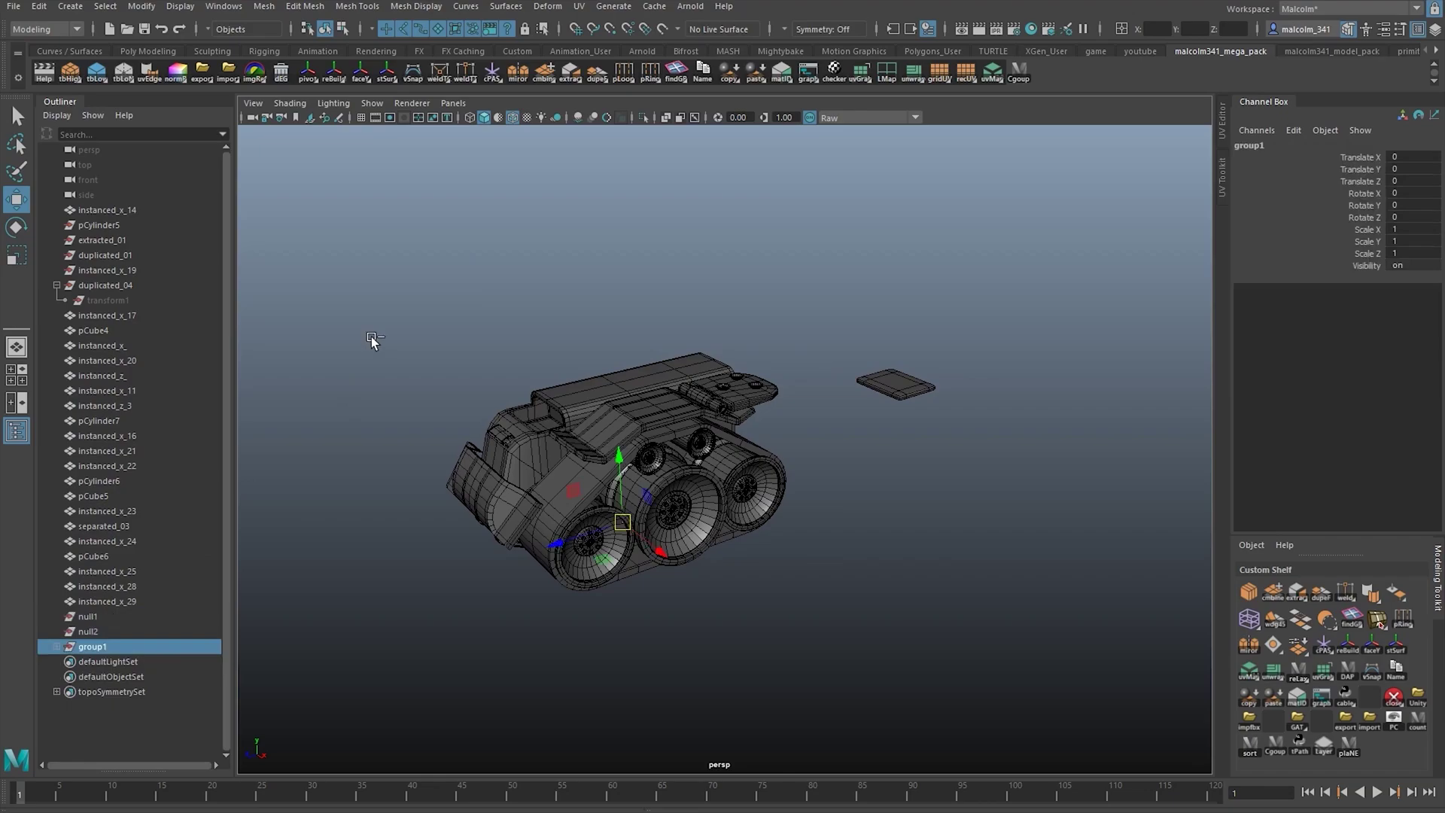
pyautogui.click(380, 343)
pyautogui.hotkey('ctrl', 'g')
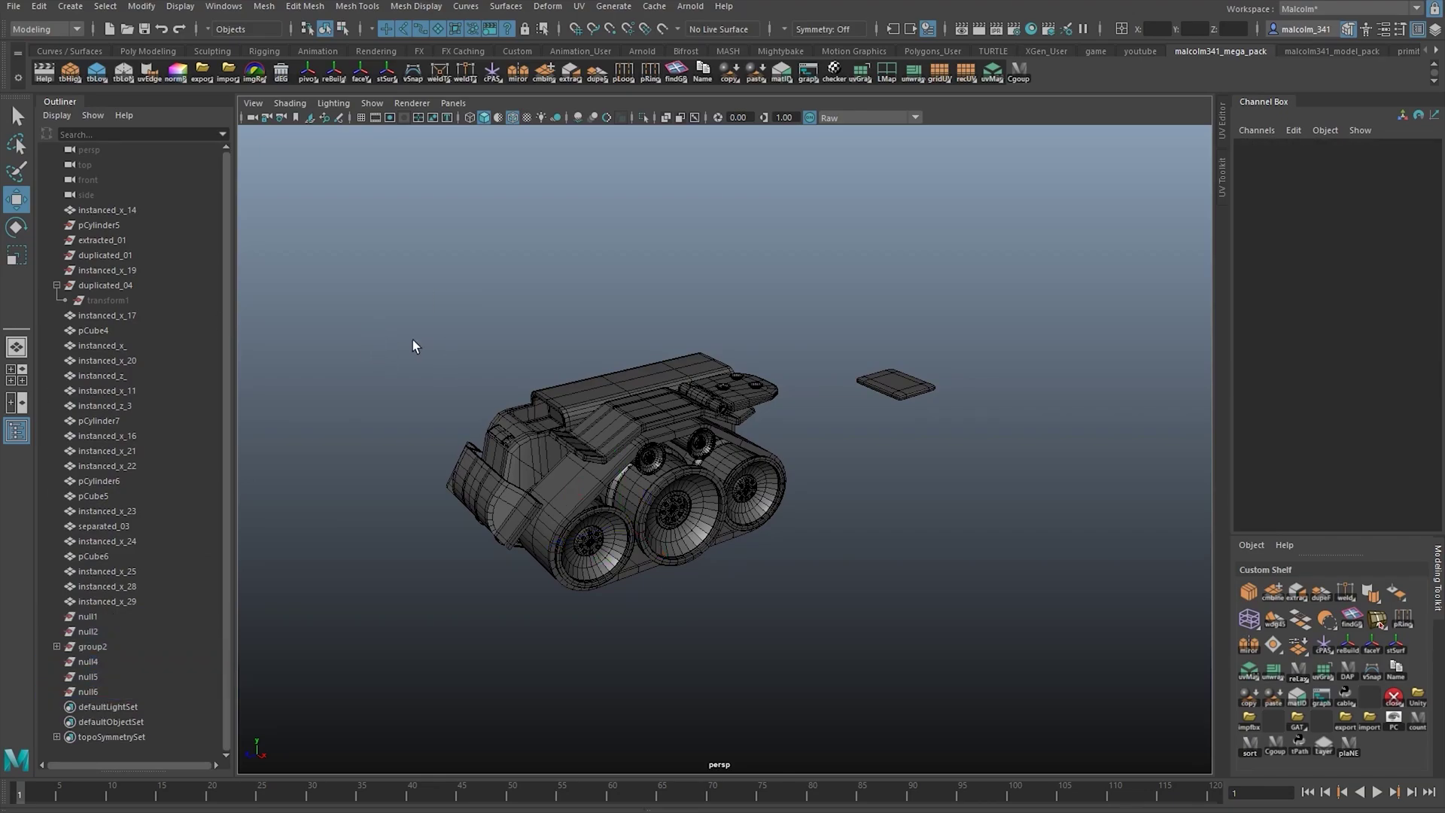
# Step: Run Optimize Scene Size's Remove empty Transforms to delete all empty groups
pyautogui.click(14, 6)
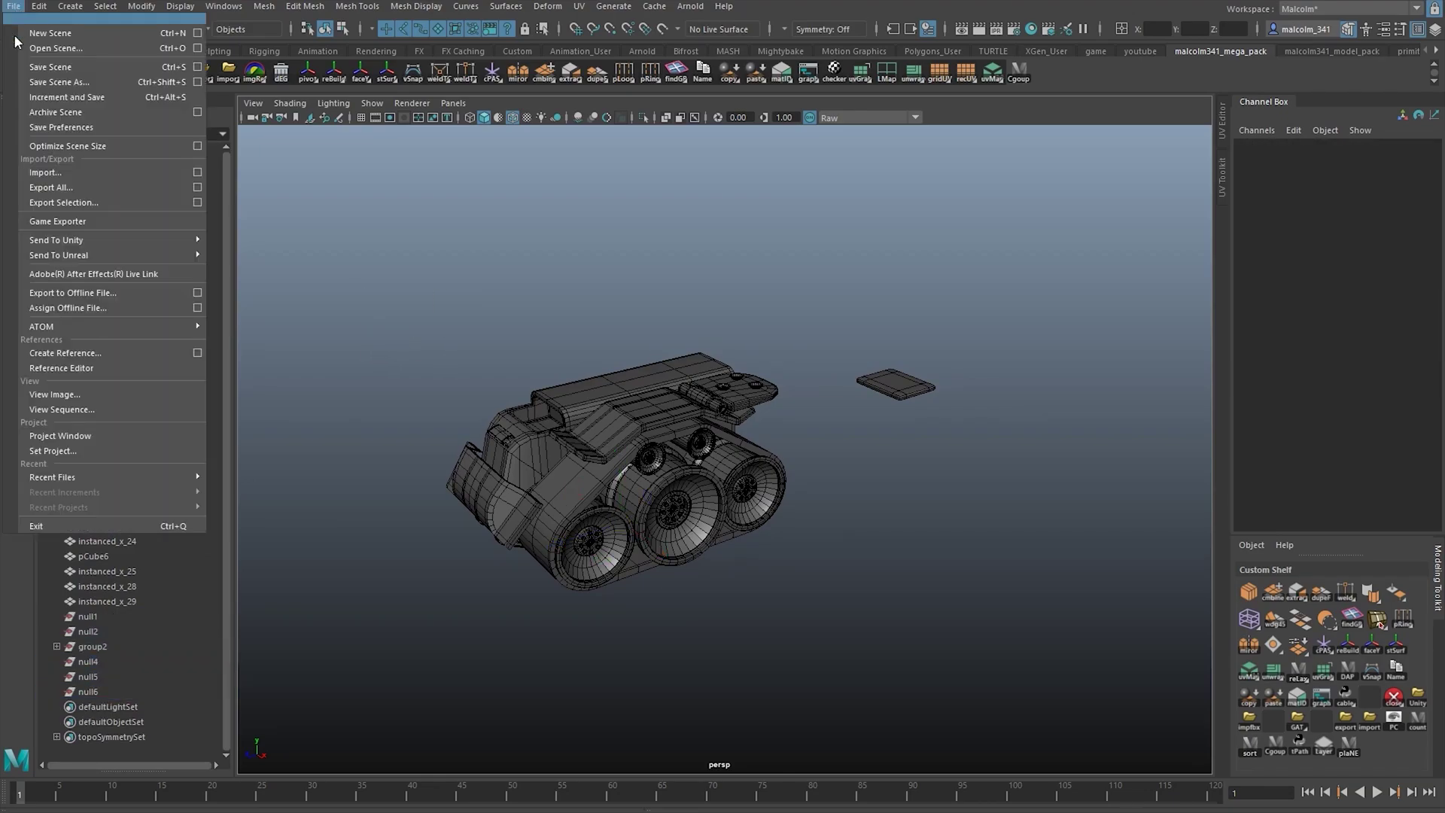
pyautogui.click(198, 147)
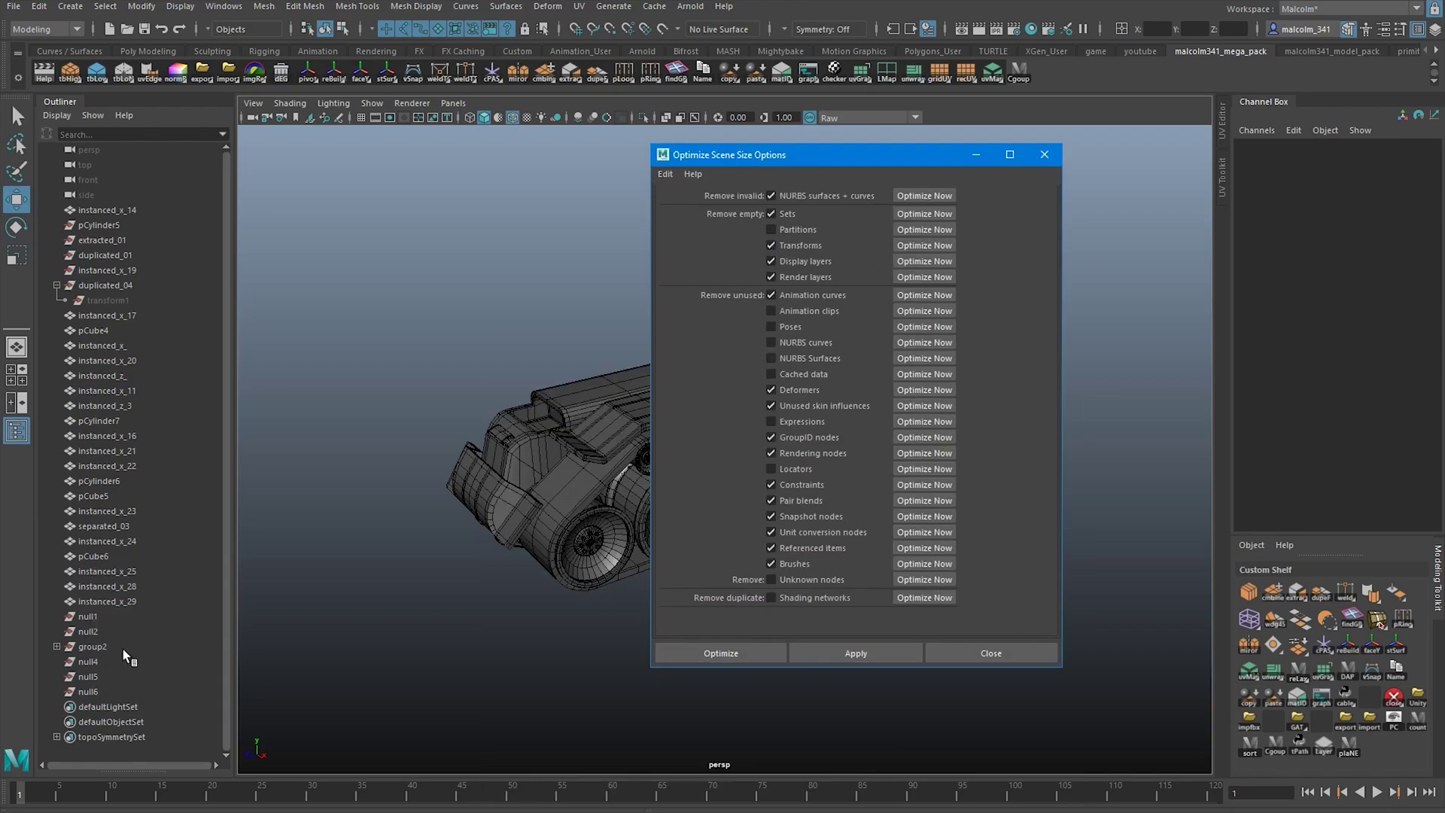
pyautogui.click(912, 246)
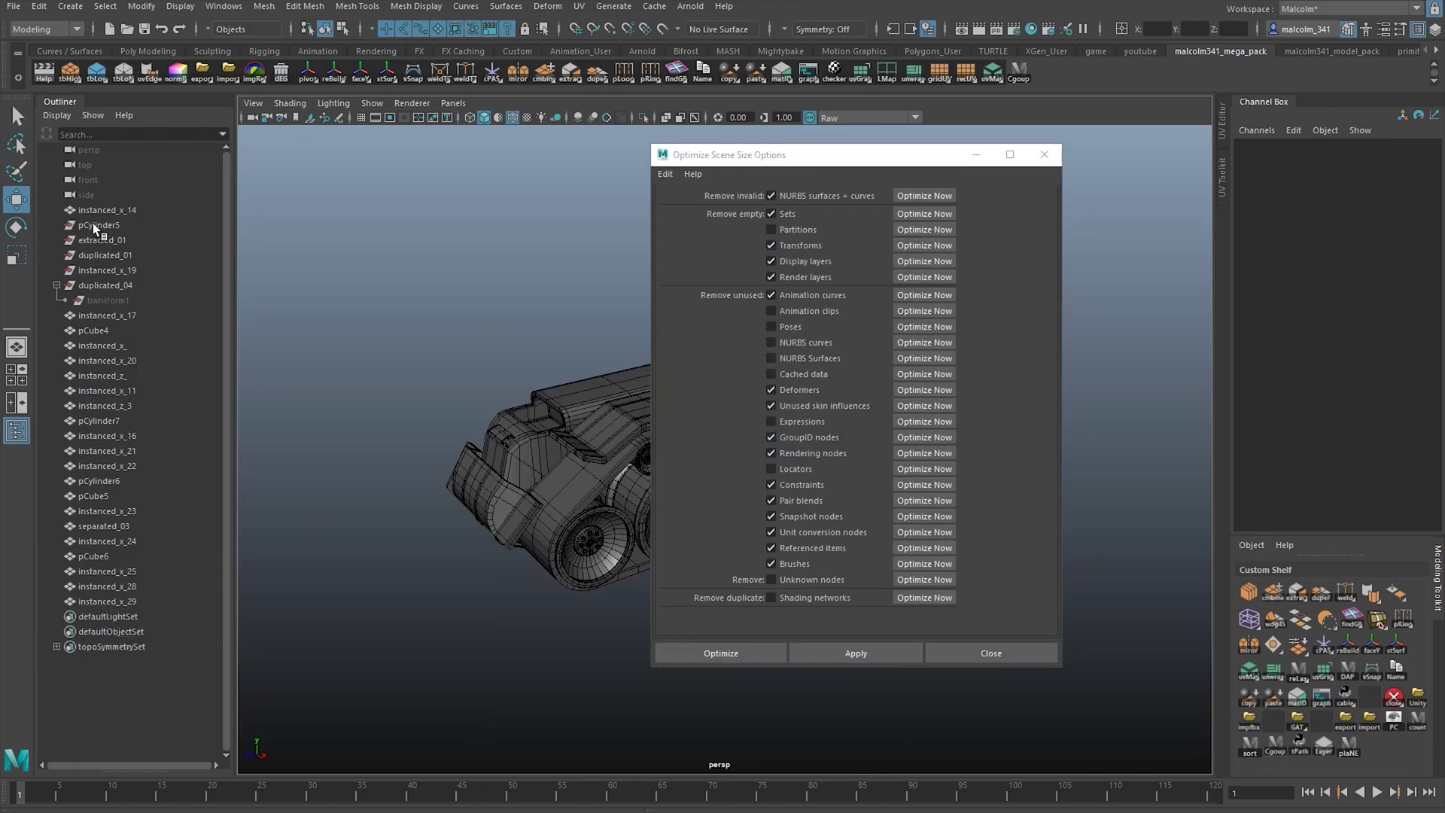
# Step: Check that extracted_01, transform1 and joint1 remain in the model hierarchy
pyautogui.click(104, 239)
pyautogui.moveTo(749, 172); pyautogui.dragTo(1001, 195)
pyautogui.click(467, 466)
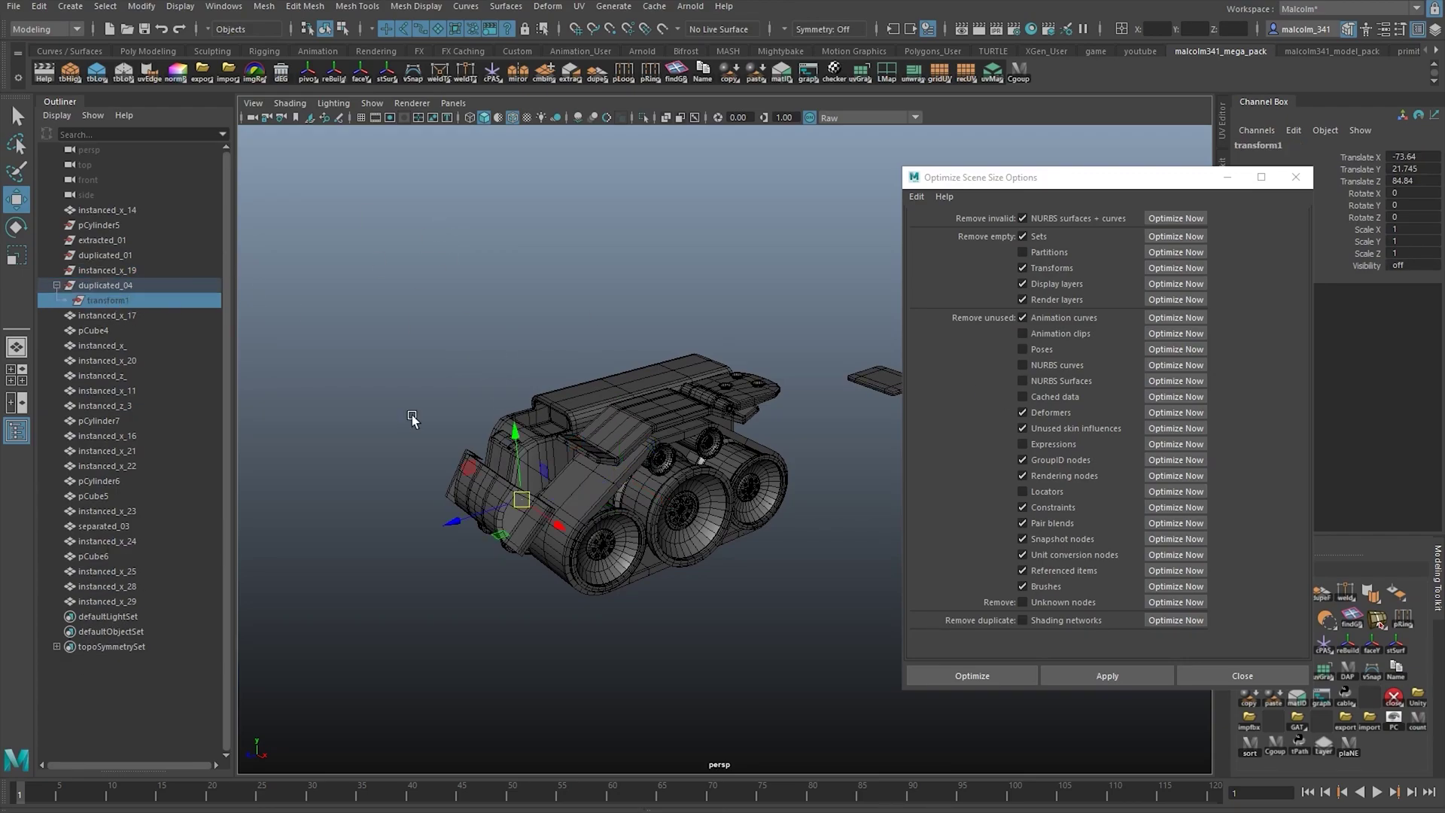
pyautogui.click(468, 284)
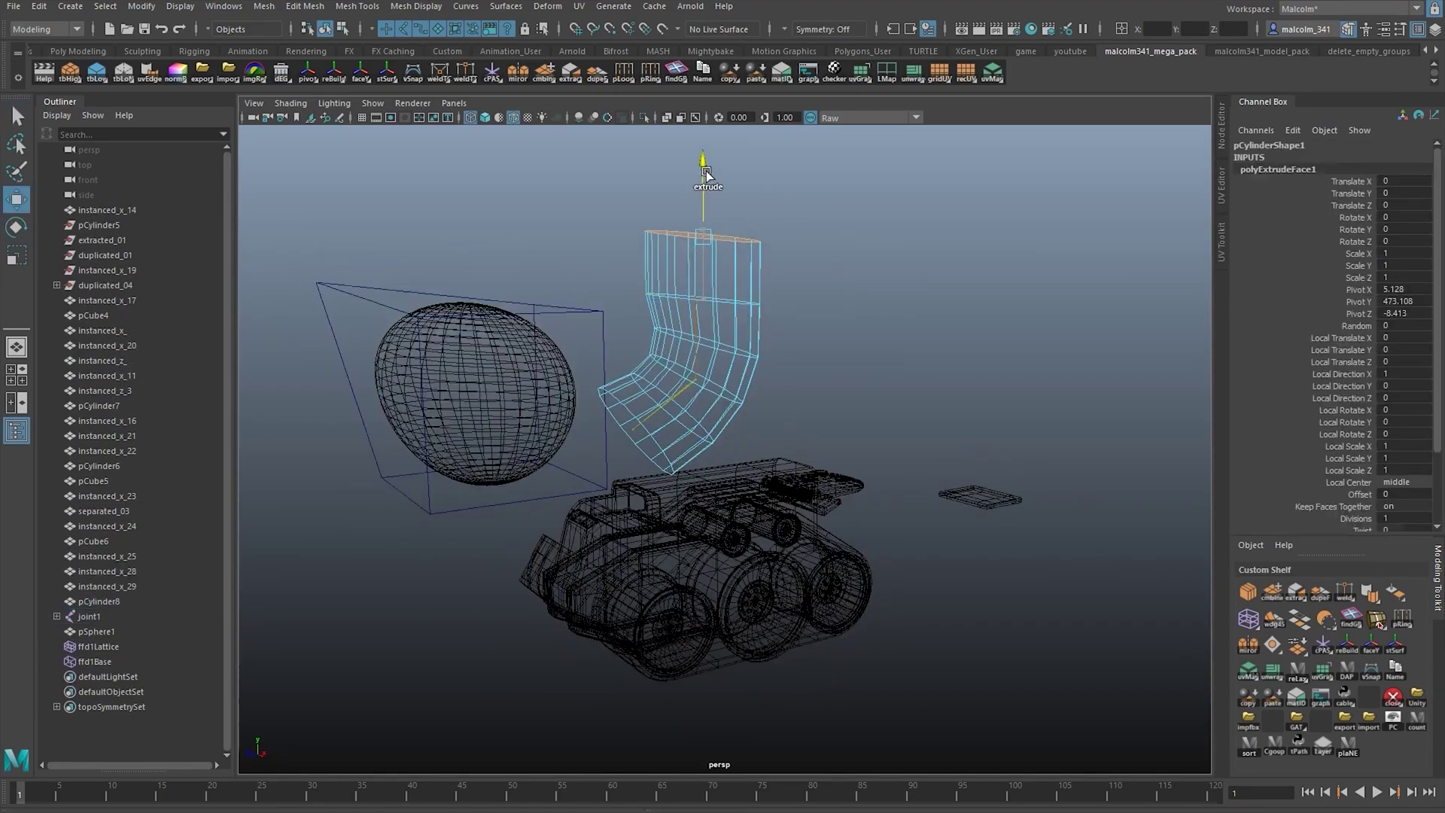
pyautogui.click(89, 615)
pyautogui.press('w')
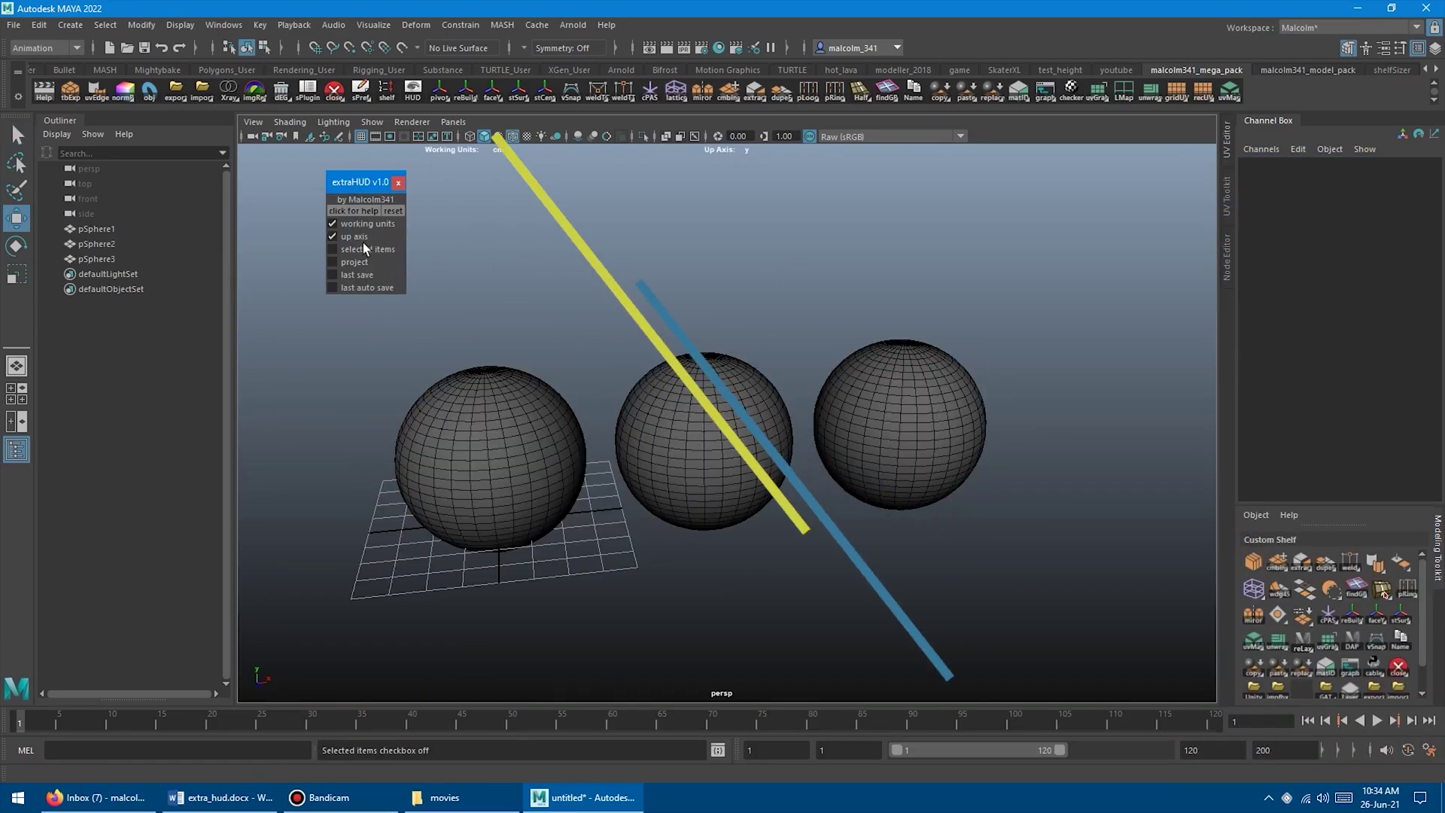
# Step: Enable the selected items HUD readout and test it on spheres and top vertices
pyautogui.click(364, 248)
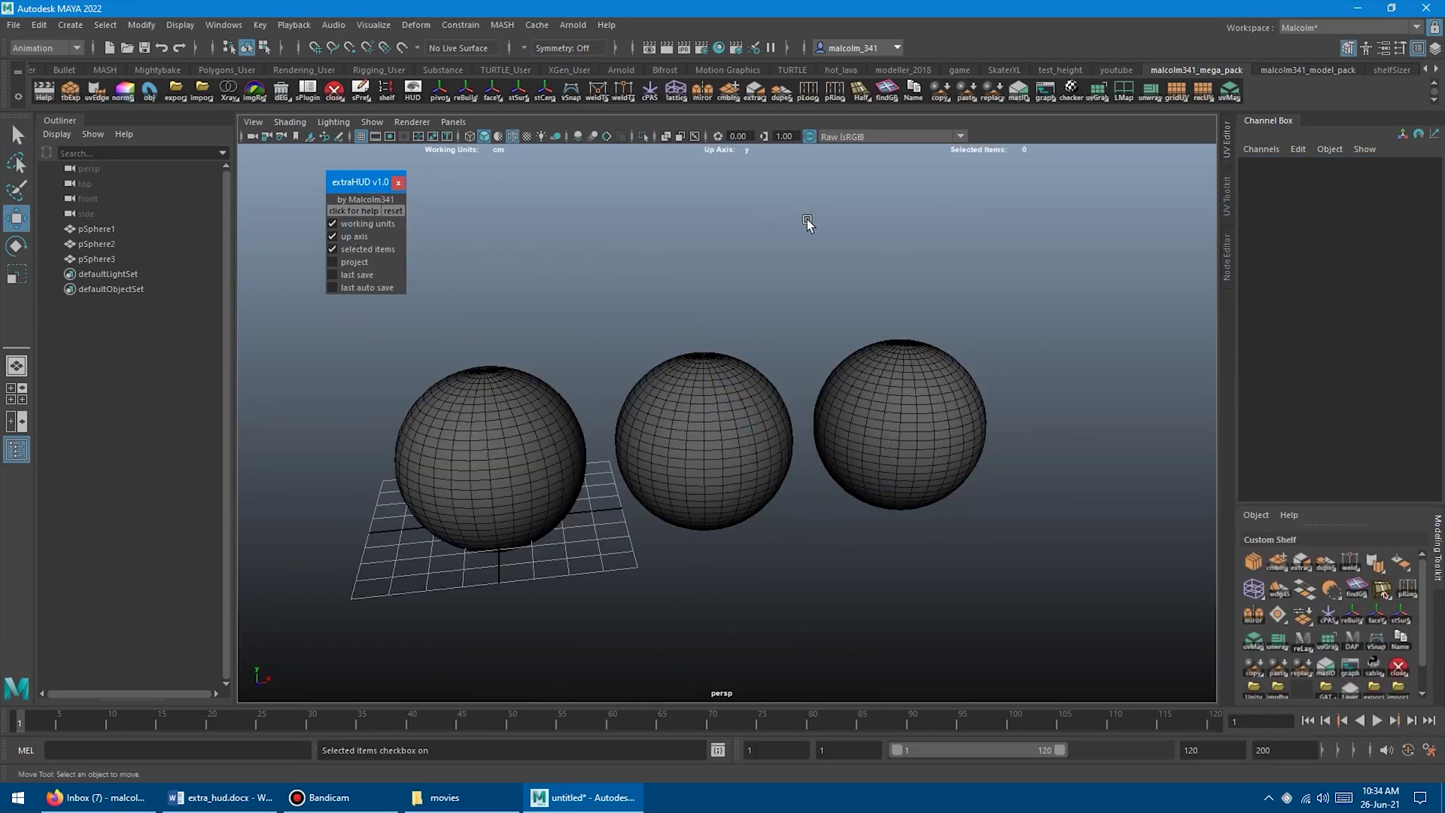
pyautogui.press('q')
pyautogui.click(490, 452)
pyautogui.click(703, 440)
pyautogui.click(294, 175)
pyautogui.moveTo(774, 306); pyautogui.dragTo(771, 297, button='right')
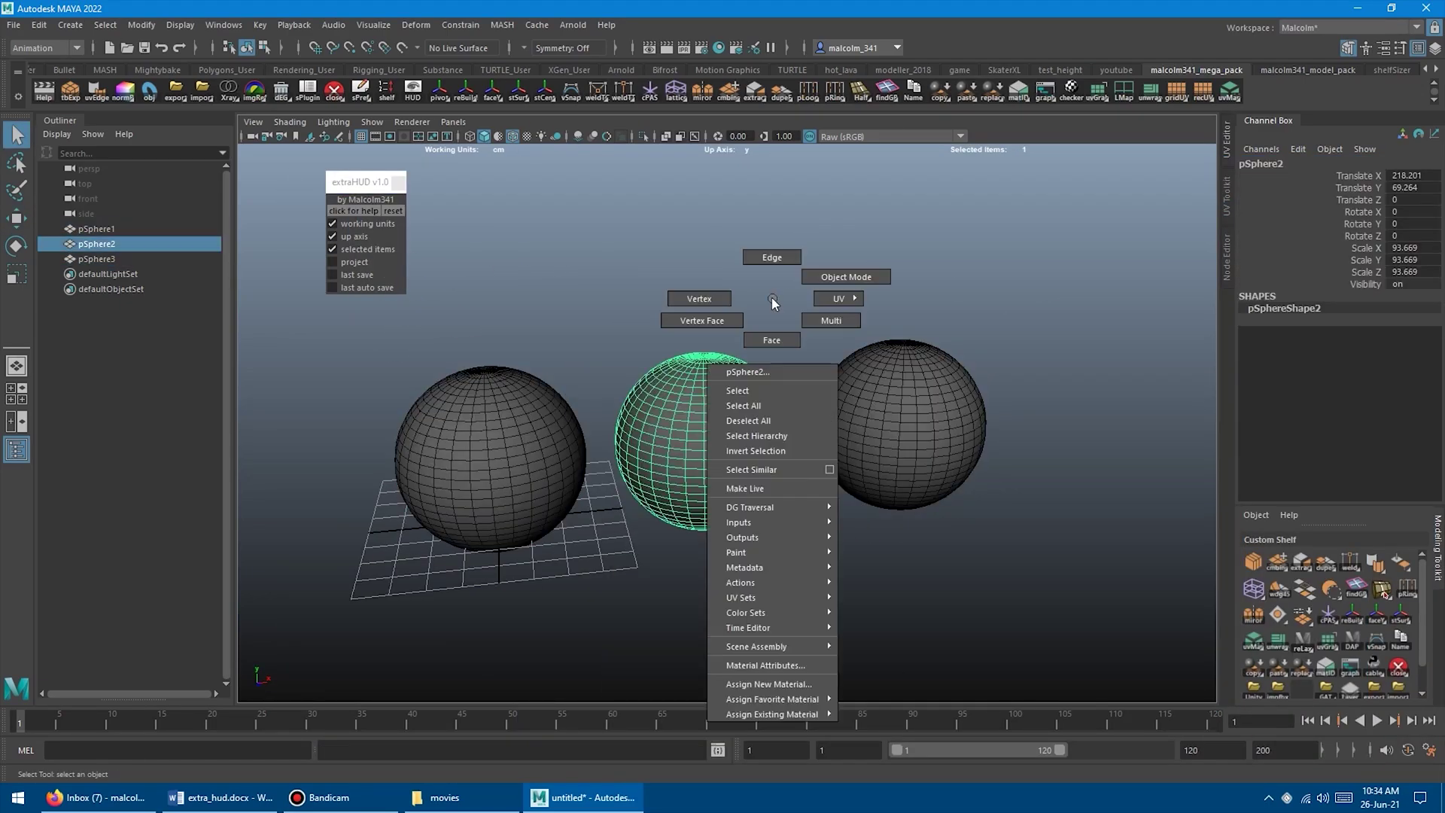
pyautogui.moveTo(452, 331); pyautogui.dragTo(896, 372)
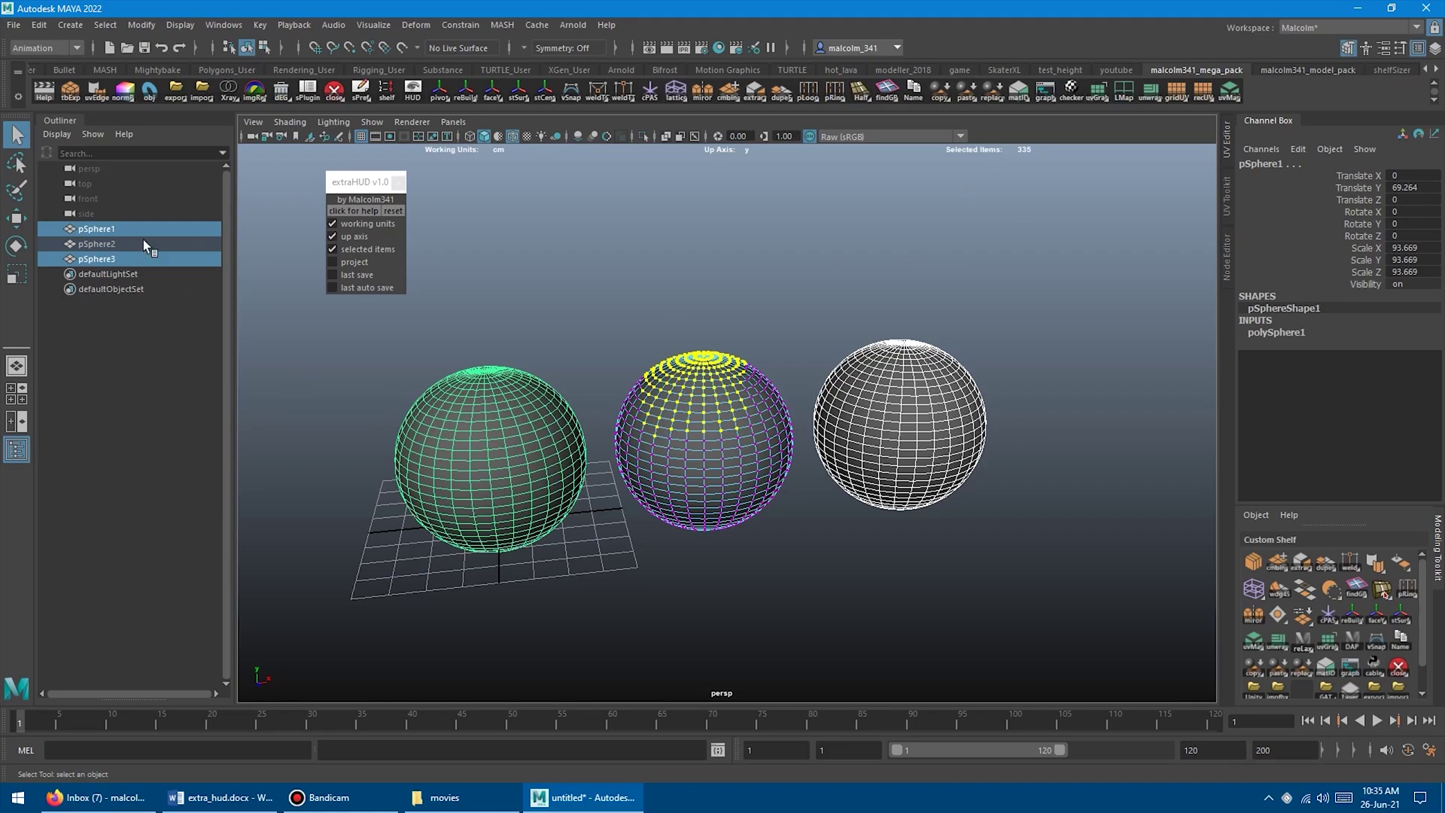
# Step: Enable the project HUD readout and save the scene as test.ma
pyautogui.click(332, 262)
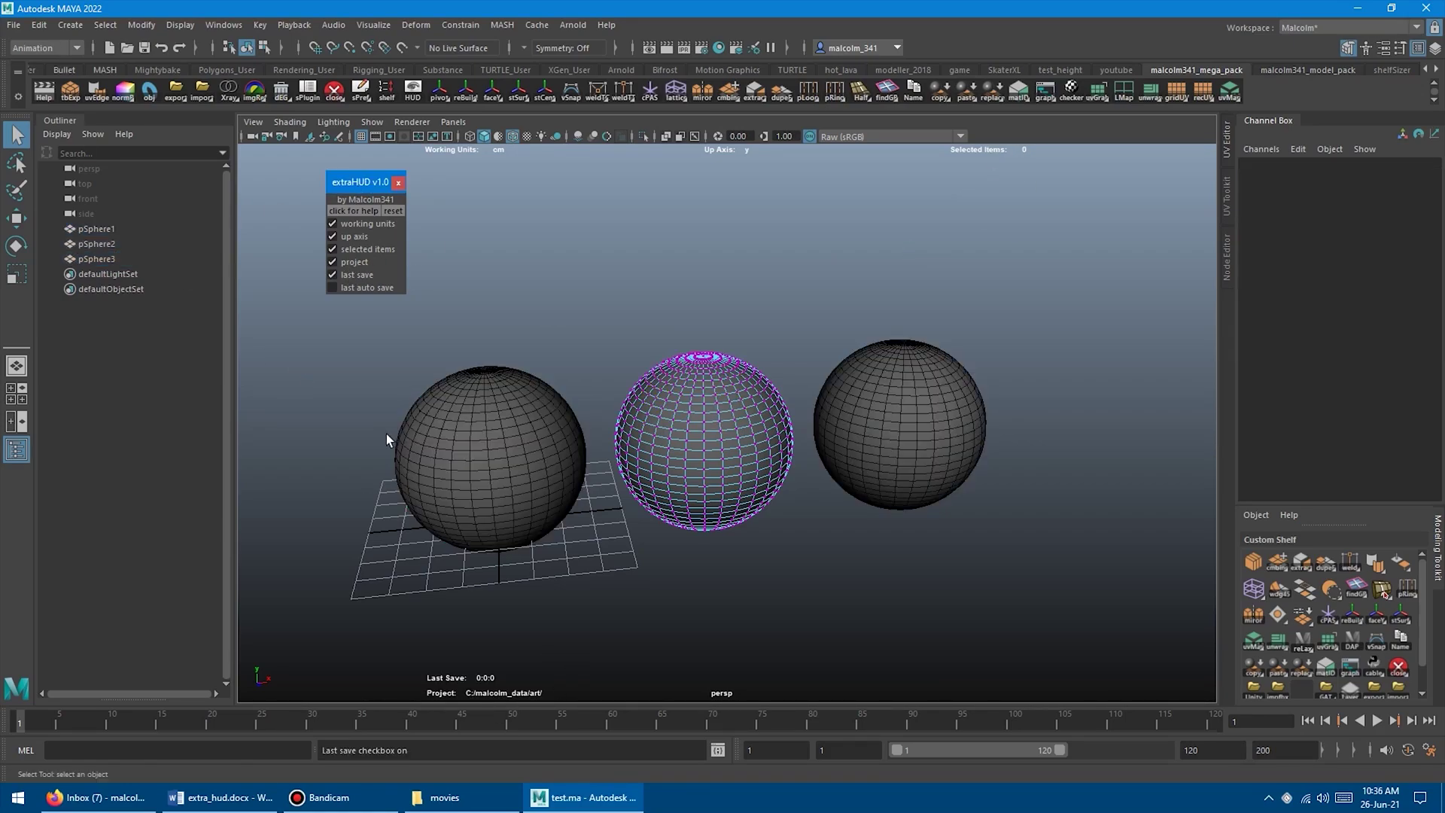
pyautogui.keyDown('alt'); pyautogui.moveTo(557, 648); pyautogui.dragTo(593, 565); pyautogui.keyUp('alt')
pyautogui.hotkey('ctrl', 's')
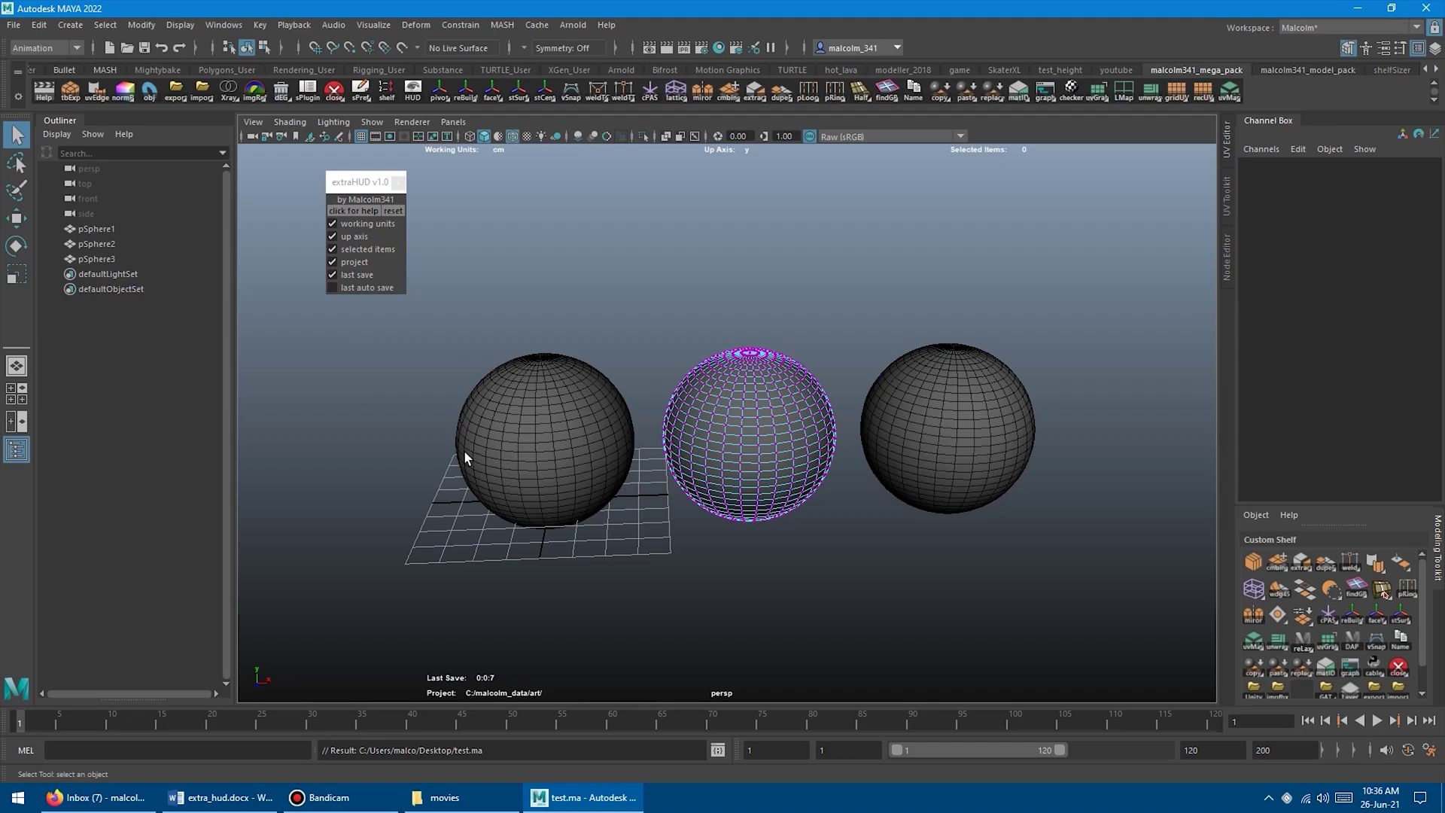
pyautogui.keyDown('alt'); pyautogui.moveTo(453, 464); pyautogui.dragTo(409, 467); pyautogui.keyUp('alt')
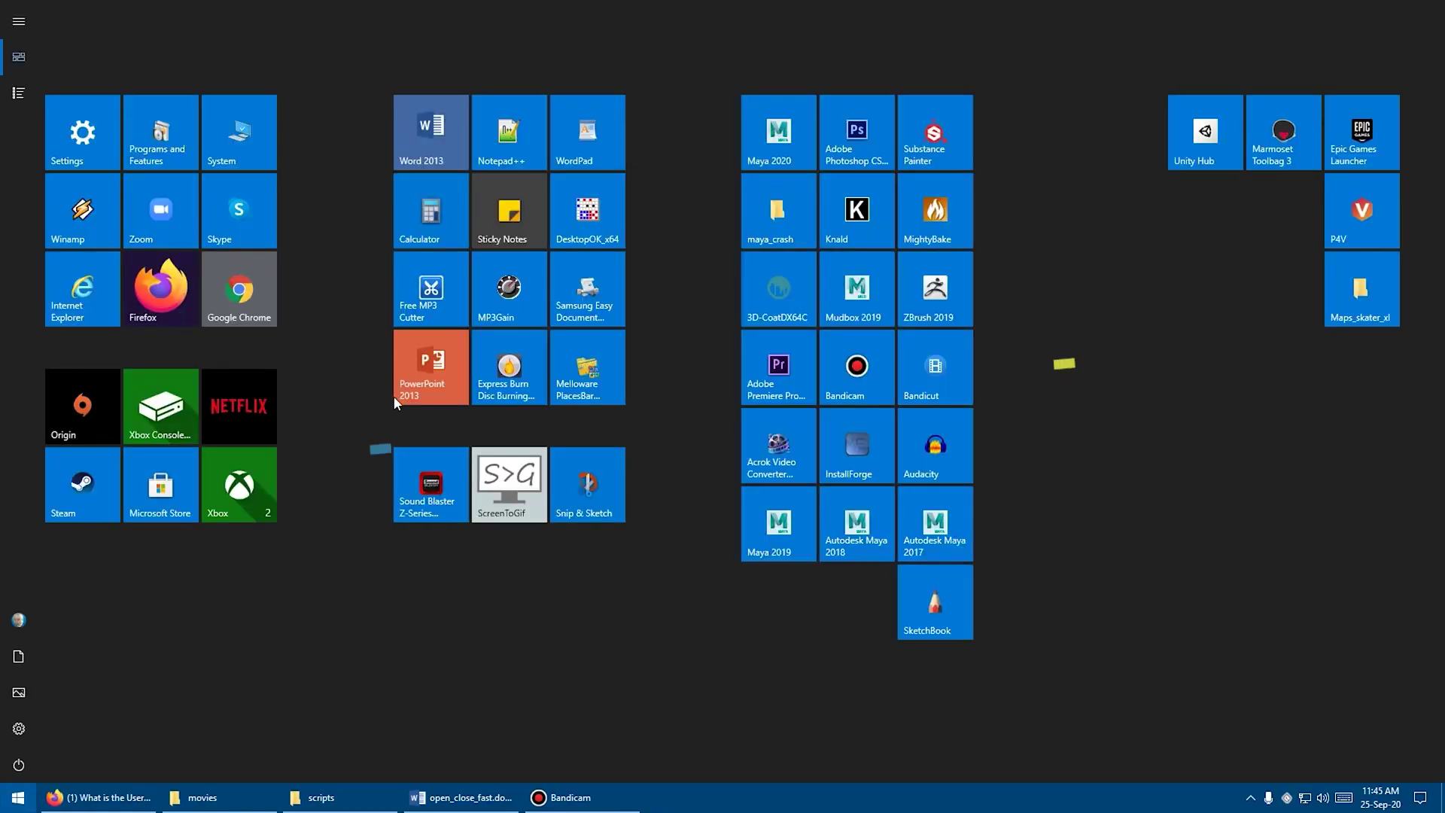
# Step: Launch Maya 2020 from its Start menu tile
pyautogui.click(784, 136)
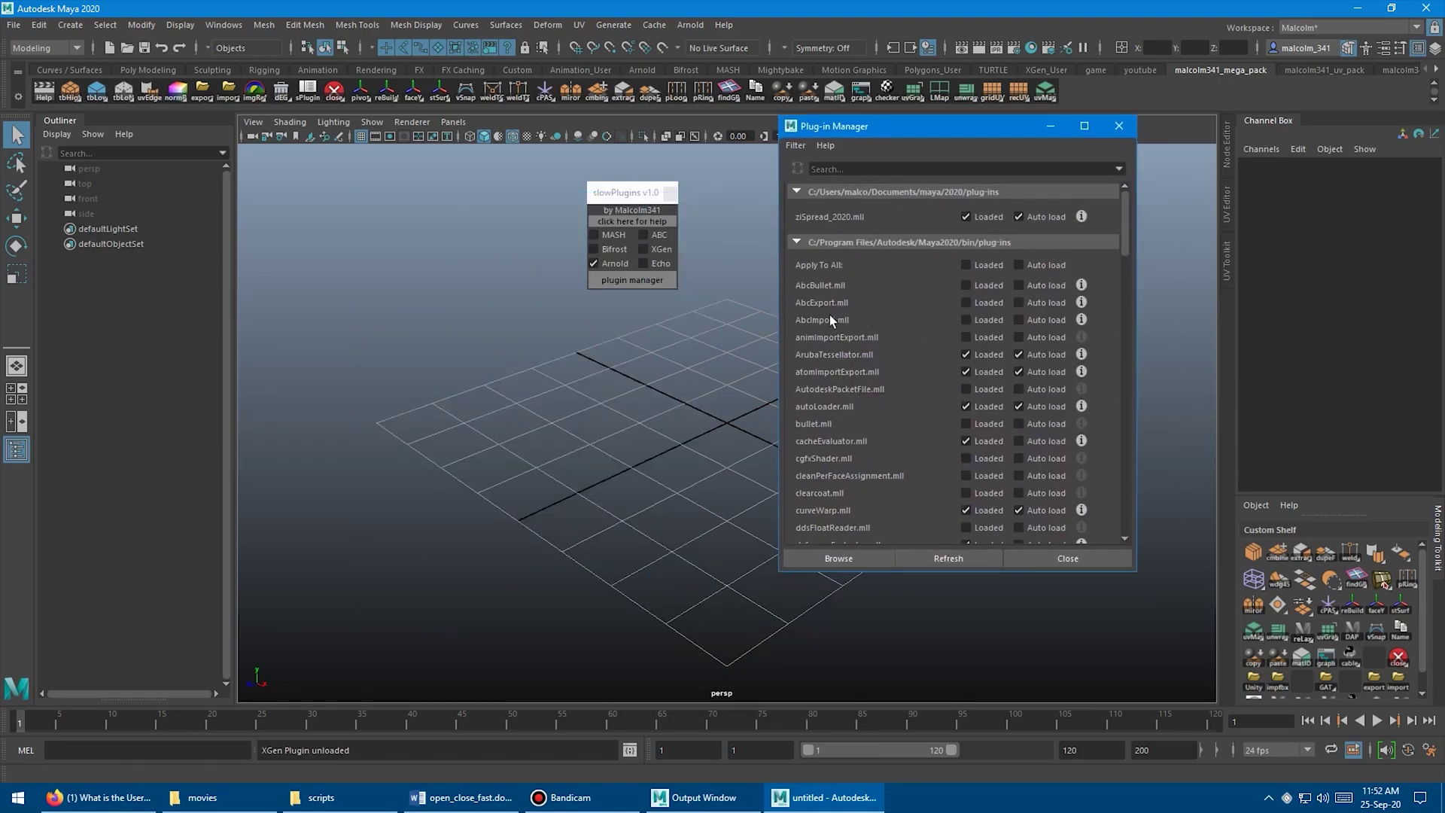
# Step: Disable the ABC plugin, fast-quit Maya, relaunch it and close without saving the untitled scene
pyautogui.click(645, 234)
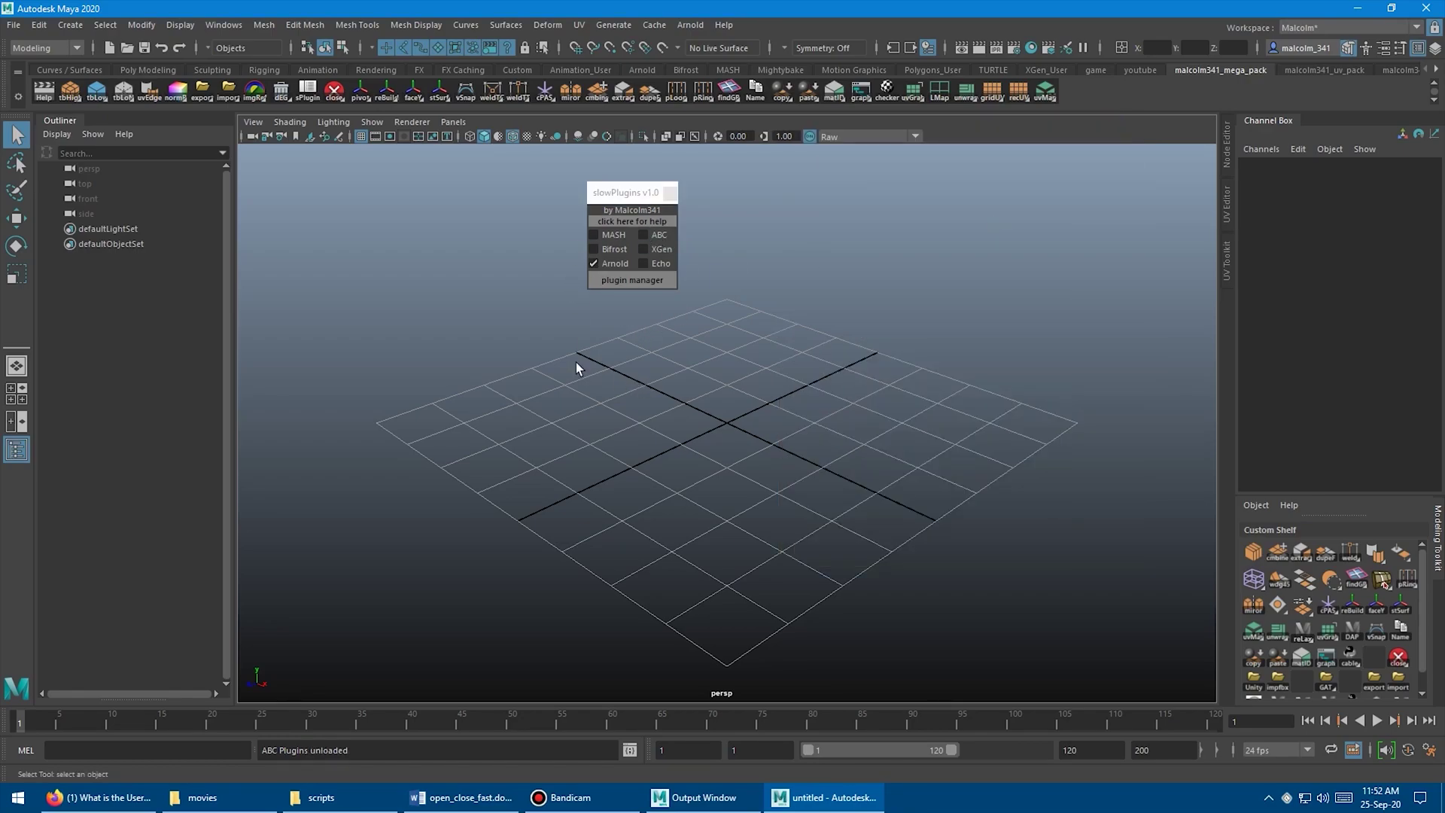
pyautogui.click(334, 90)
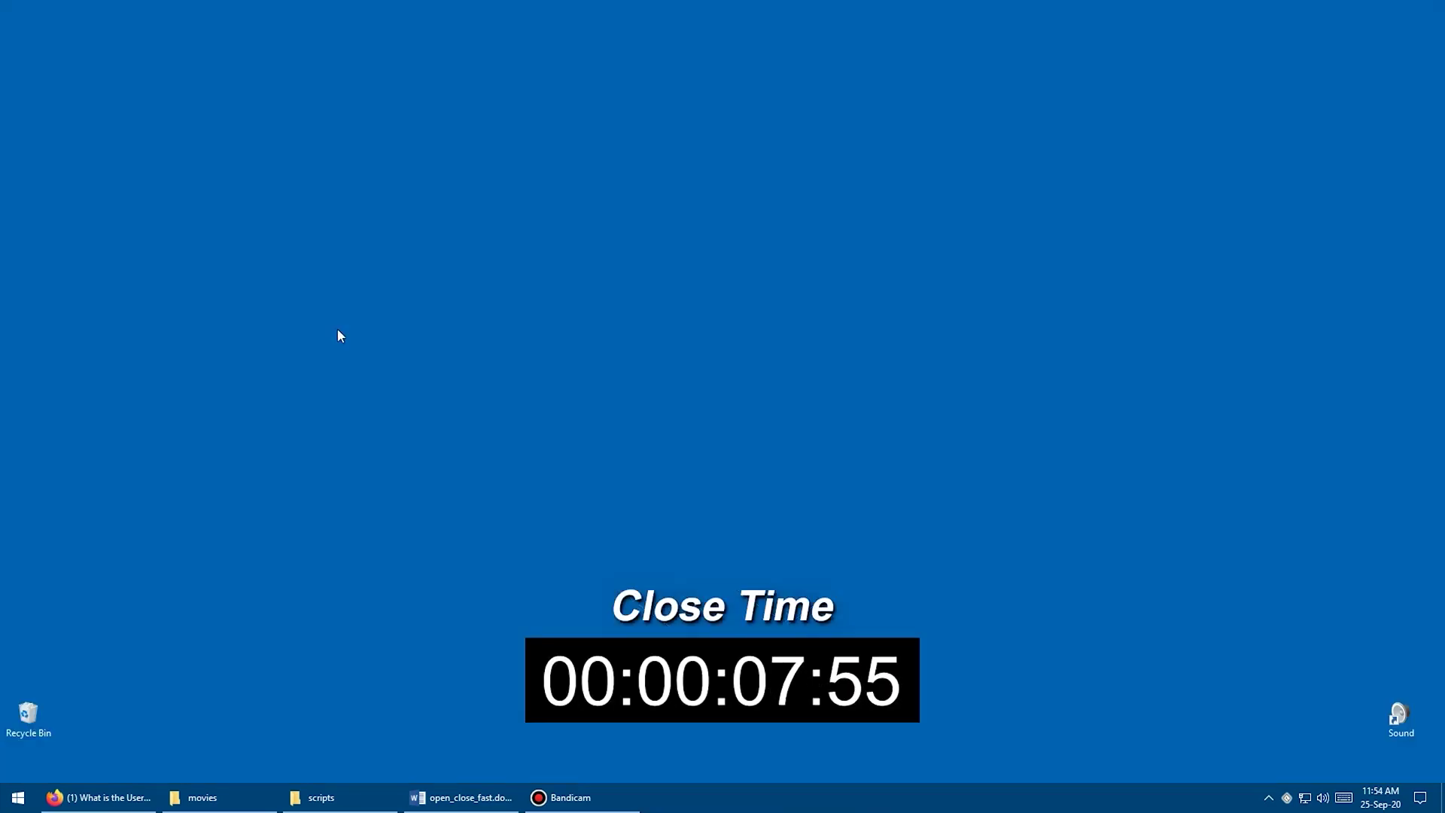
pyautogui.press('super')
pyautogui.click(785, 148)
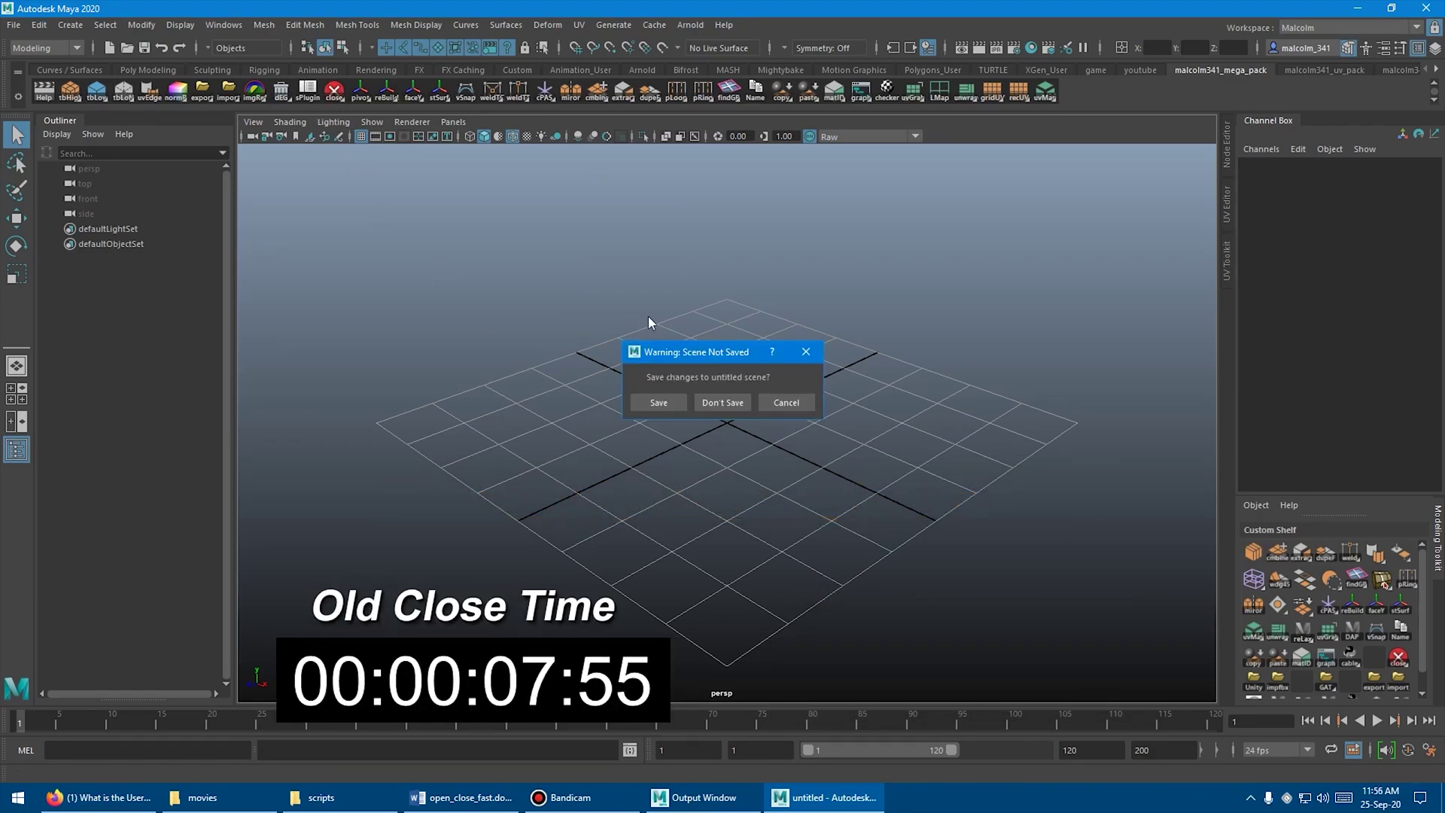
pyautogui.click(721, 402)
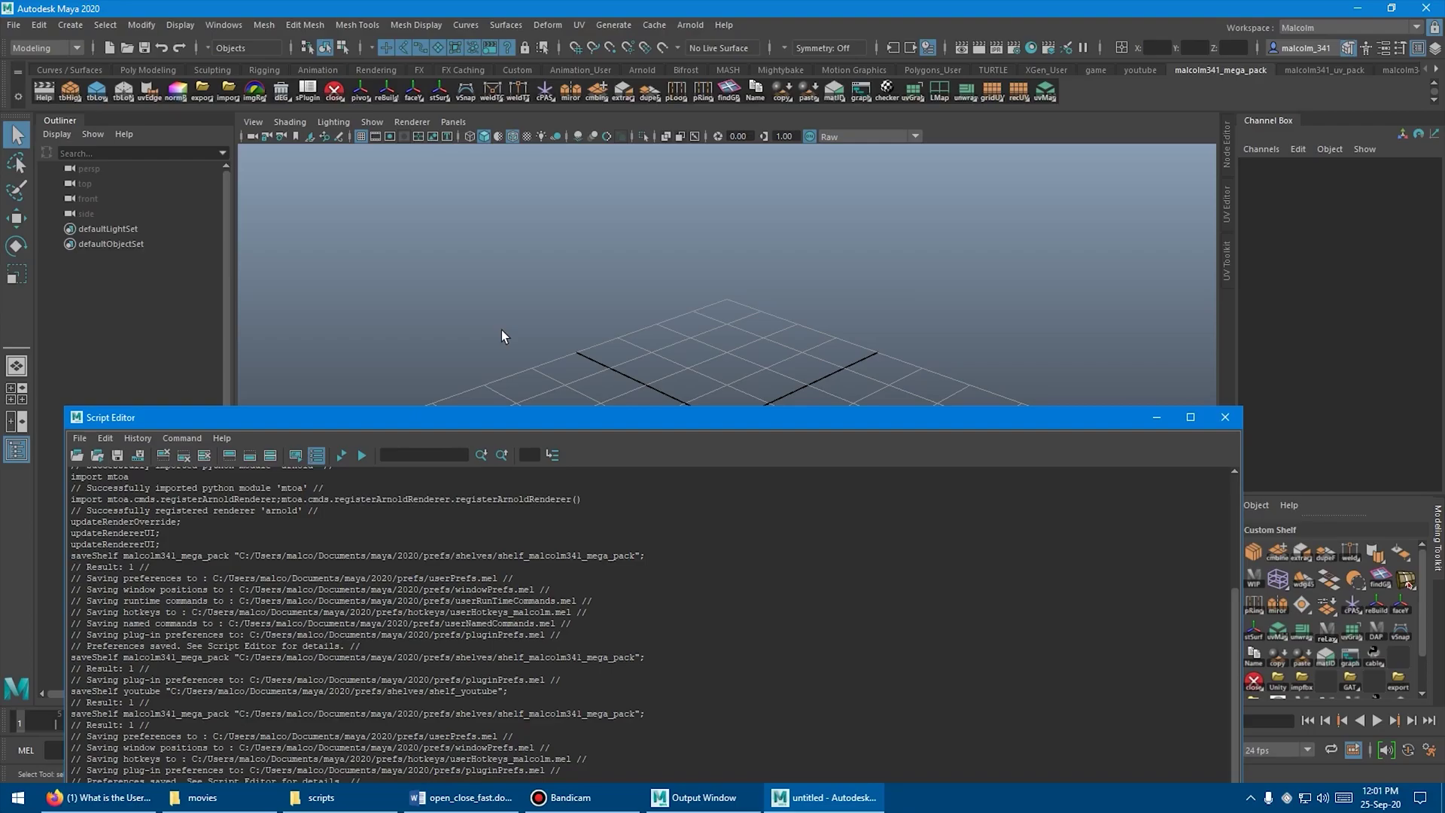
pyautogui.hotkey('ctrl', 'shift', 'Escape')
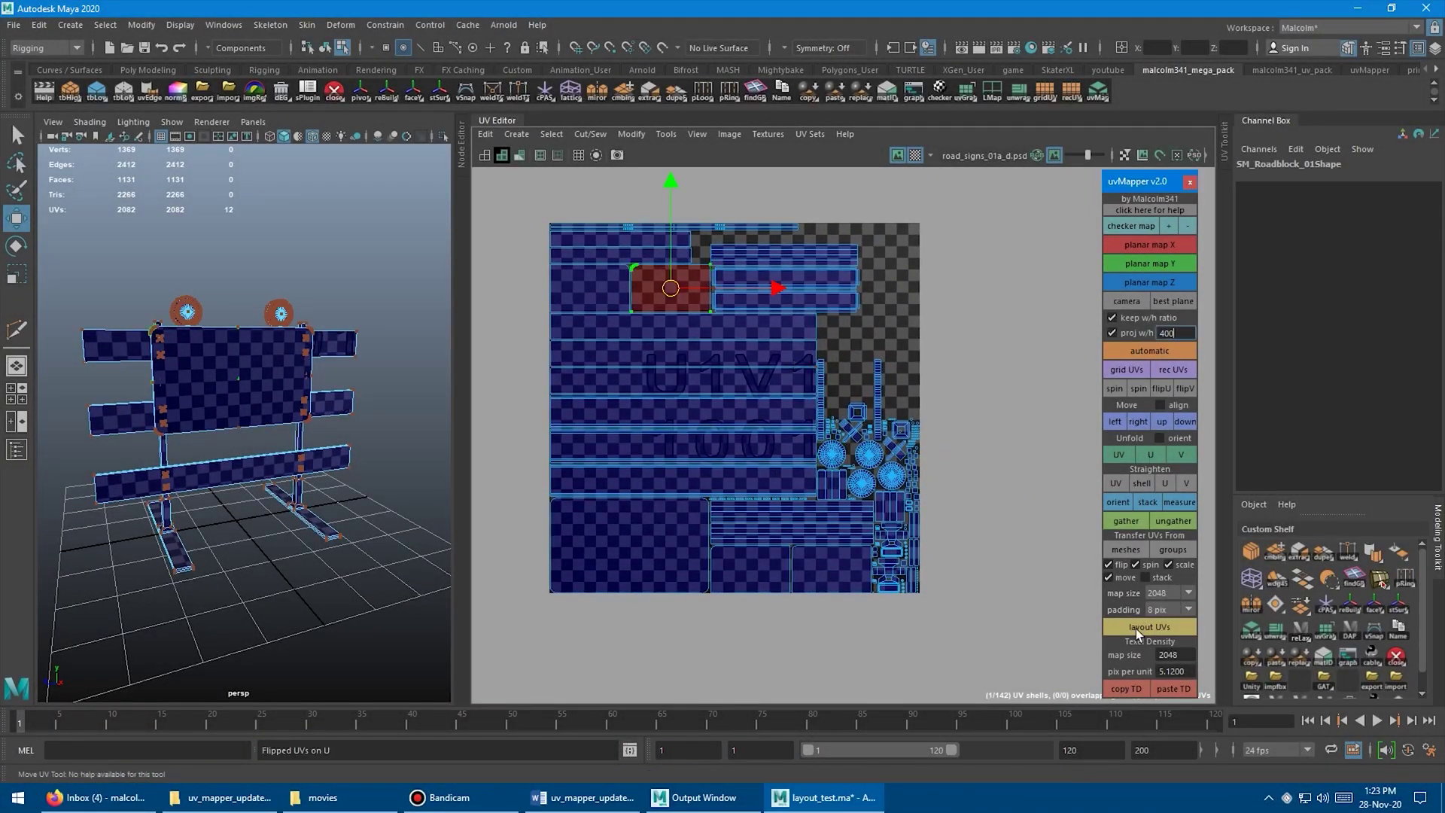
# Step: With transfer flip turned off, lay out the six right-hand road-block UV shells as lightmap UVs
pyautogui.click(1108, 564)
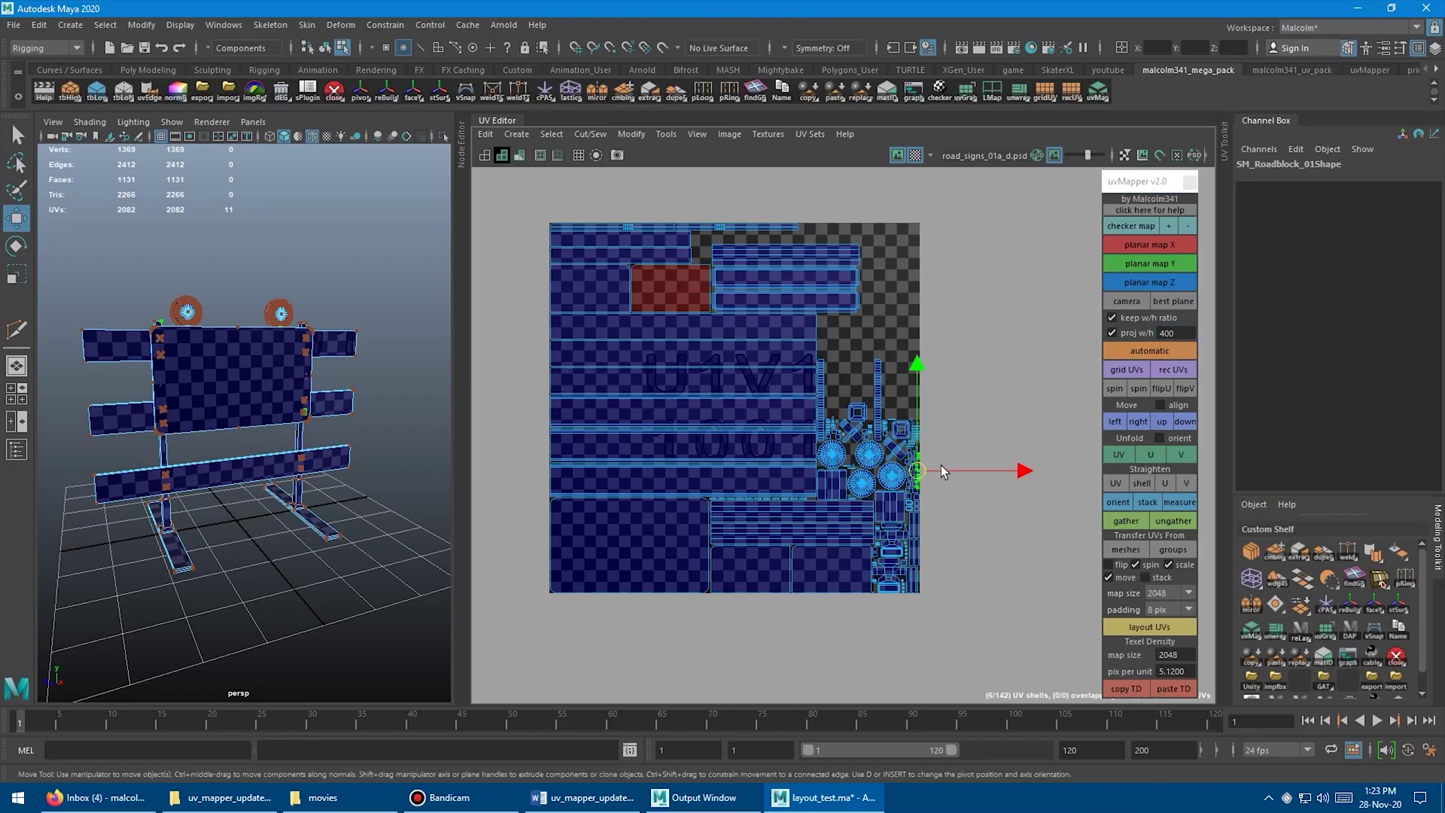
pyautogui.moveTo(941, 465); pyautogui.dragTo(887, 219)
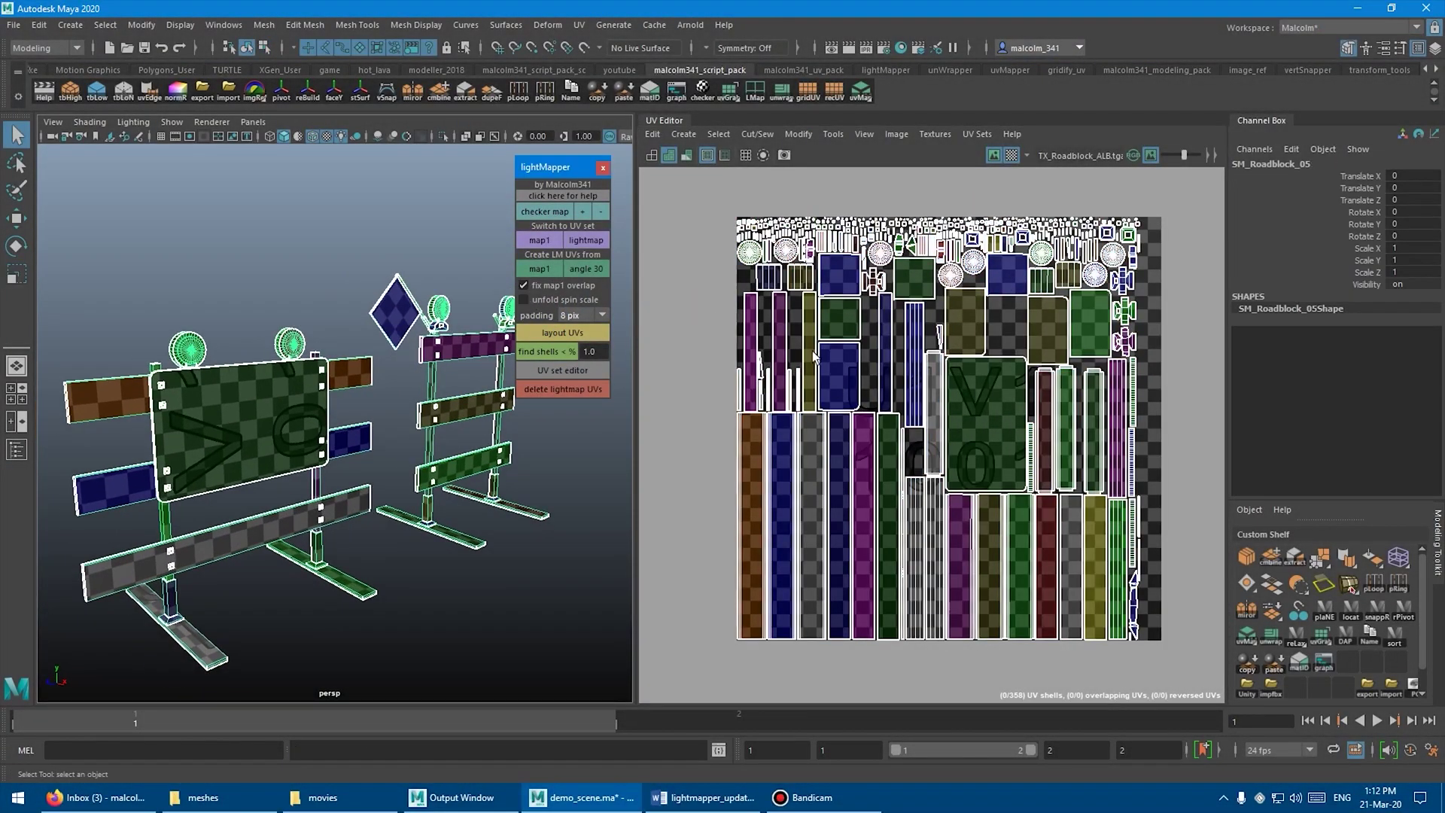
pyautogui.click(563, 335)
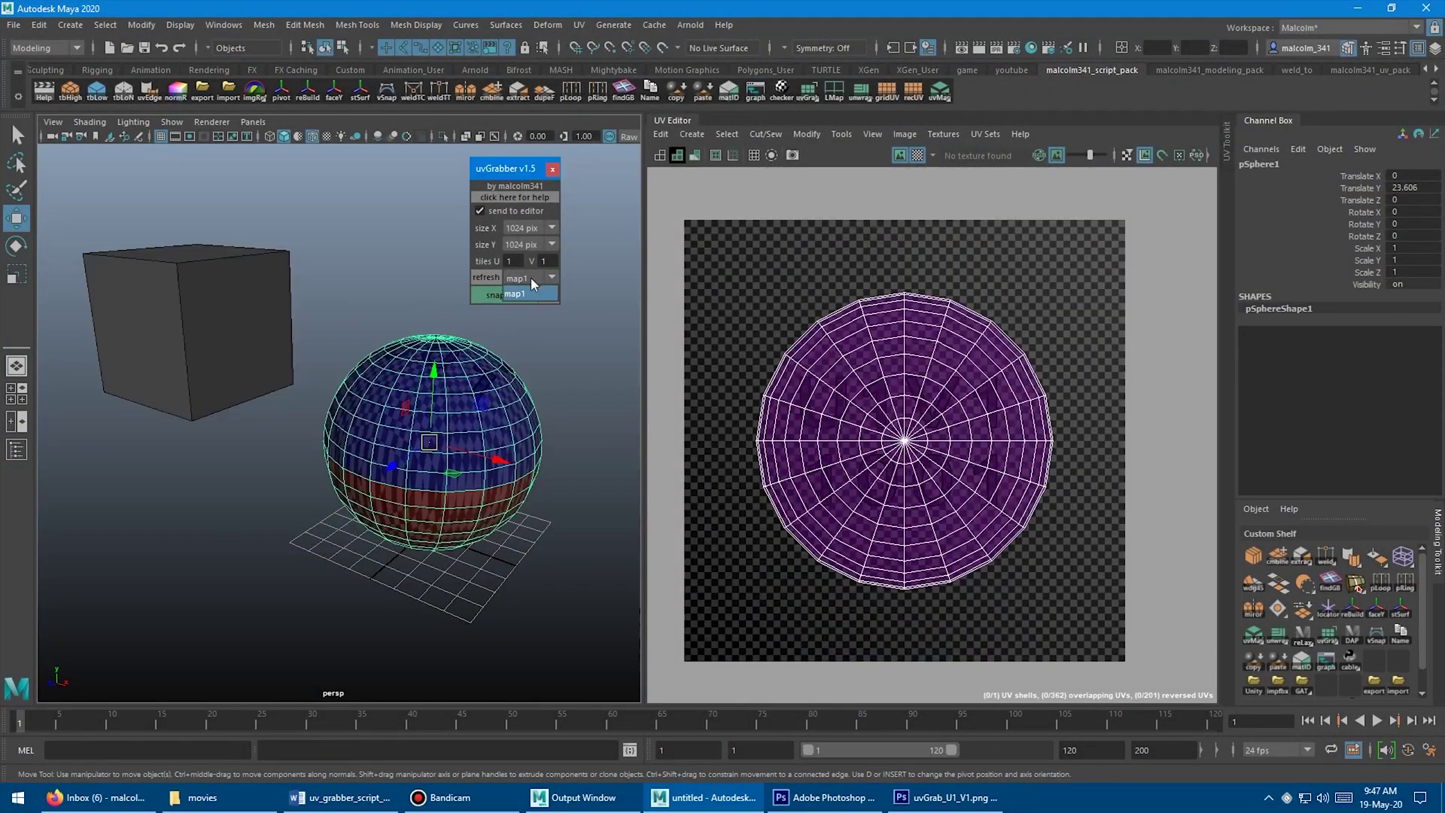
# Step: Switch the sphere to its tiled UV set and colour the cylinder parts by material ID
pyautogui.click(534, 277)
pyautogui.click(515, 318)
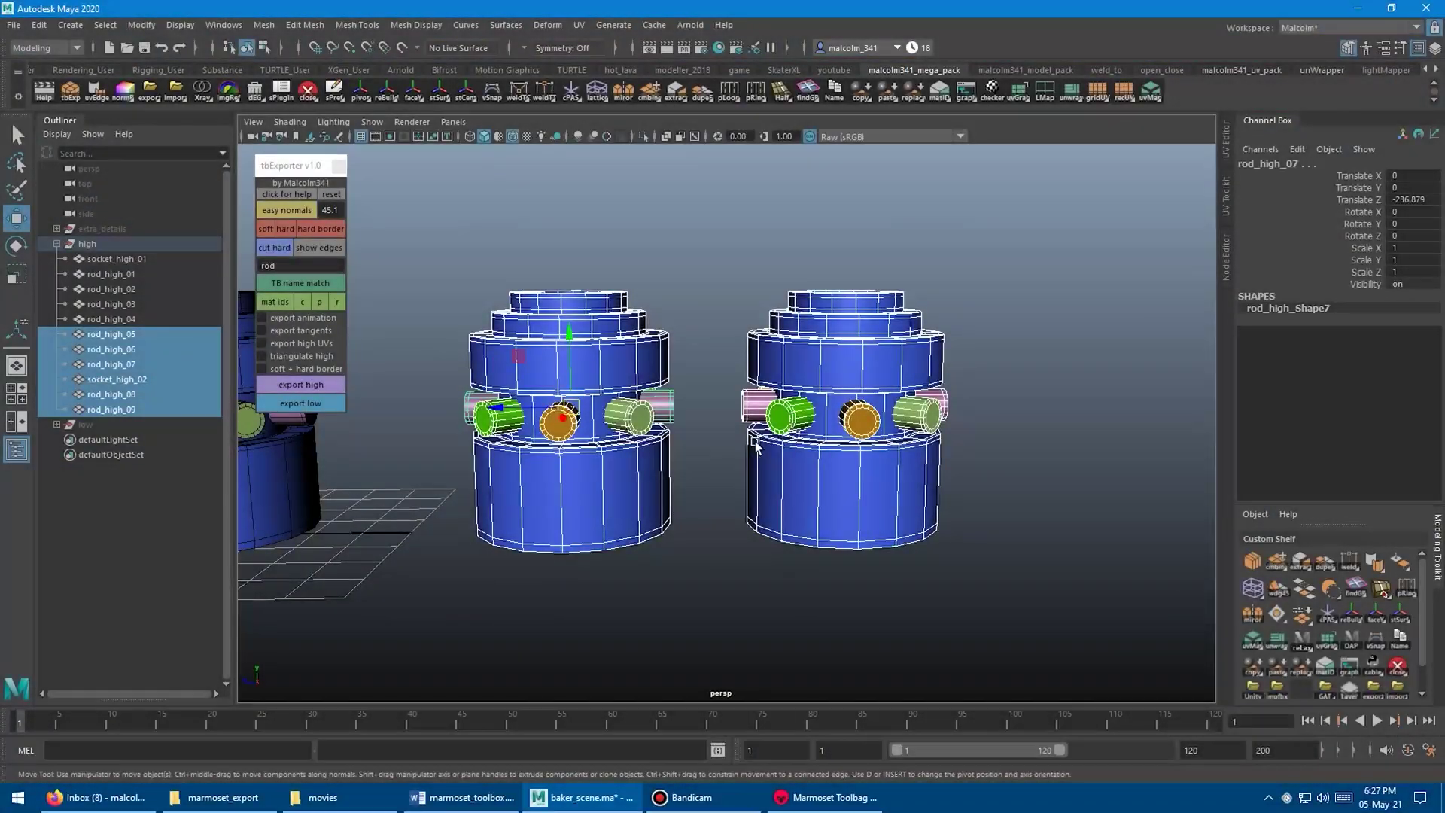
pyautogui.click(274, 301)
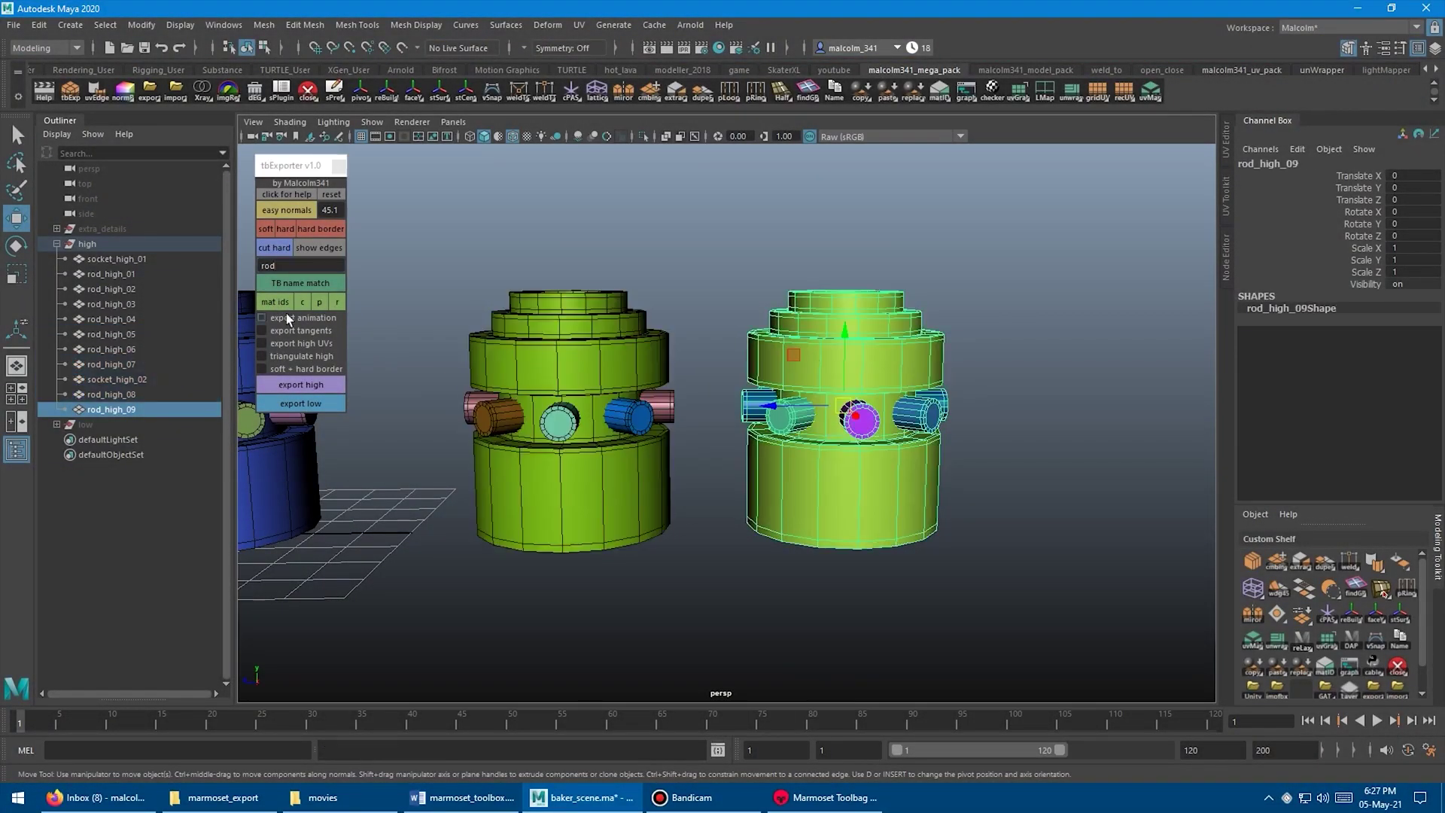